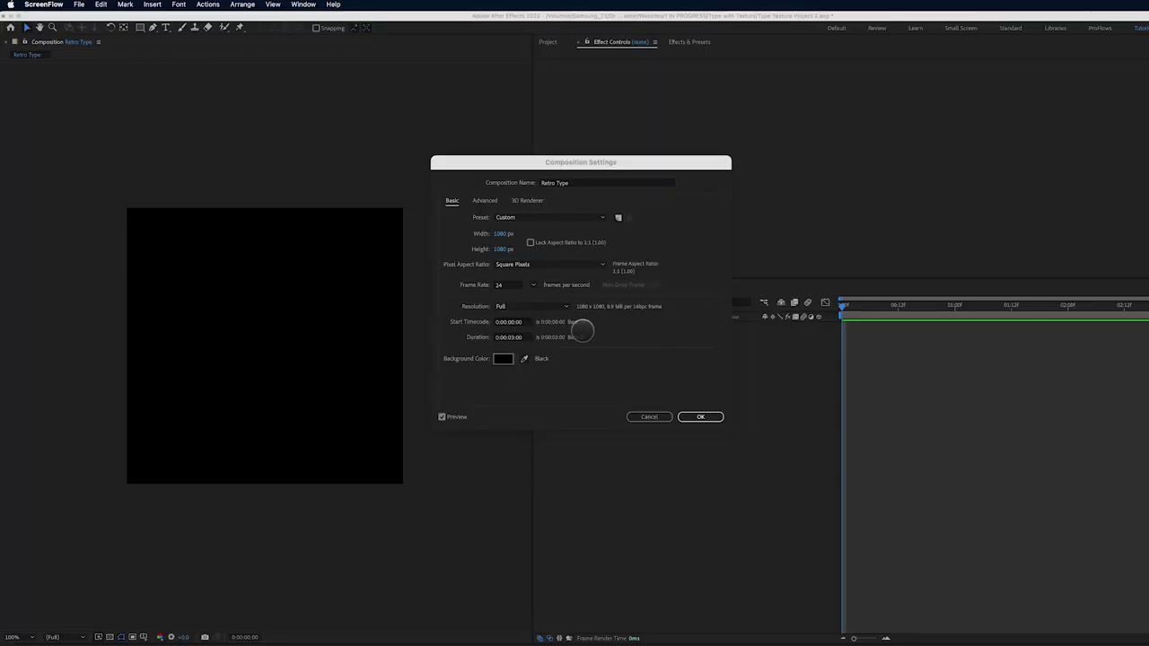
# Name the composition Retro Type with 1080 × 1080 px size and 24 fps, and apply it
pyautogui.click(560, 164)
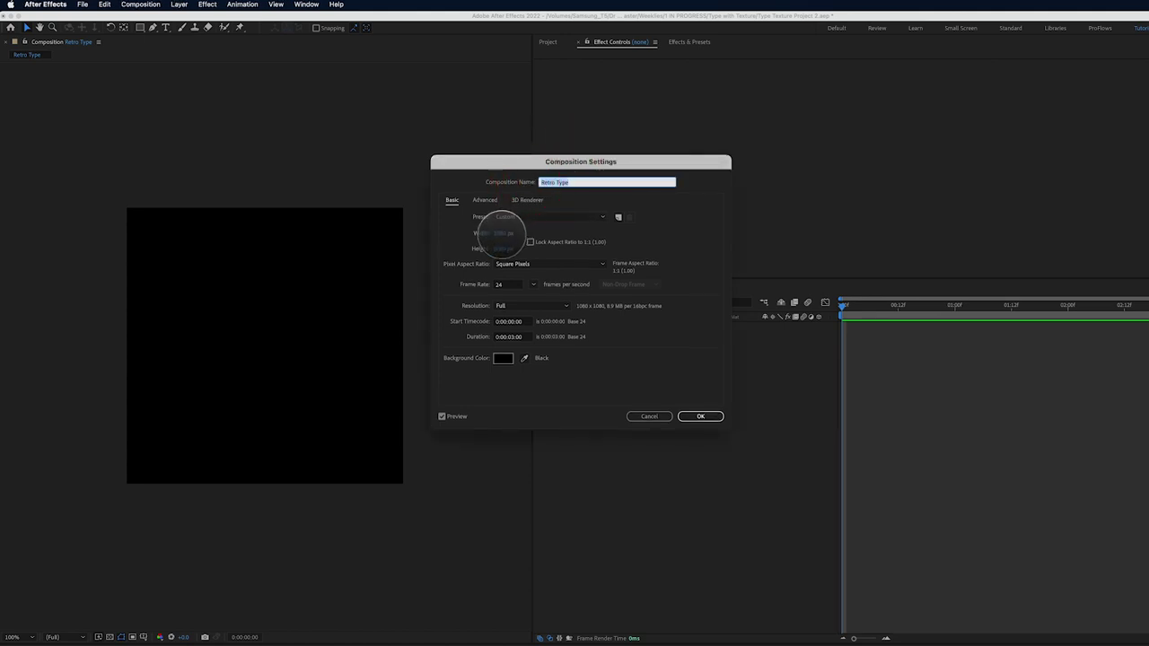
pyautogui.click(503, 234)
pyautogui.click(501, 248)
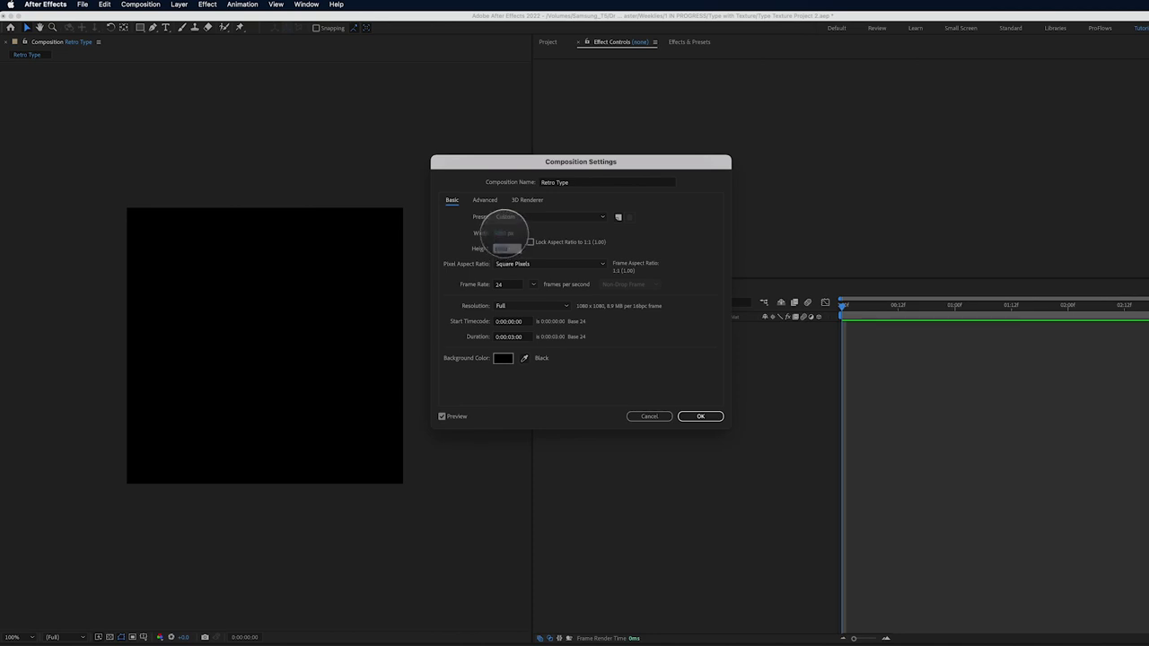
pyautogui.click(501, 248)
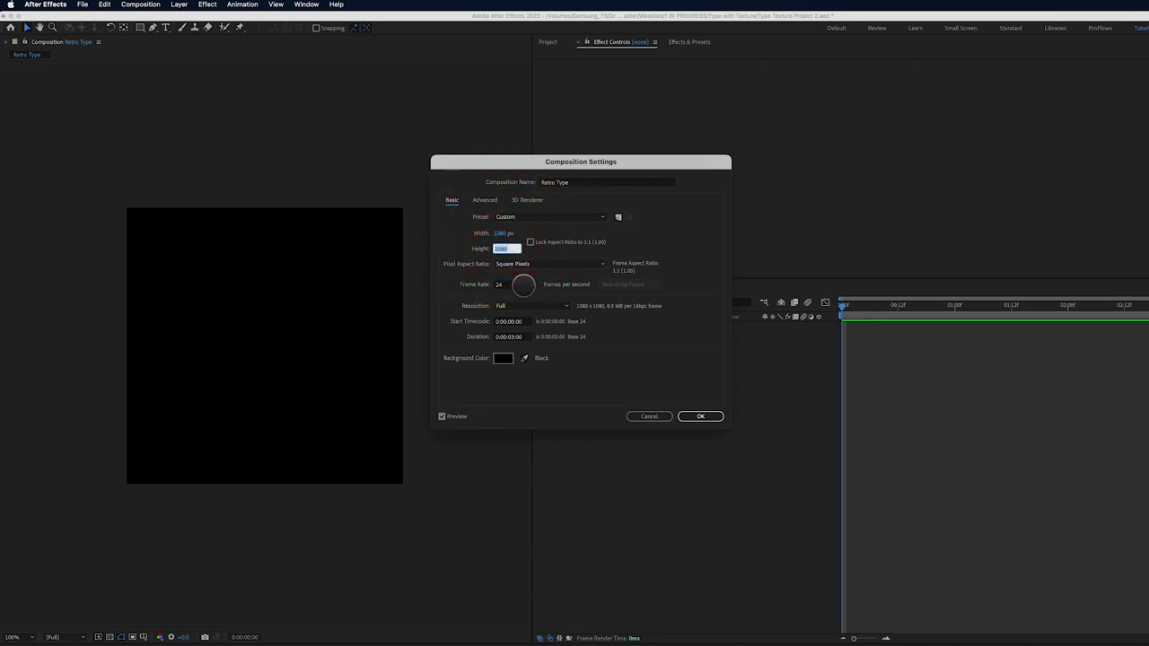
pyautogui.click(508, 284)
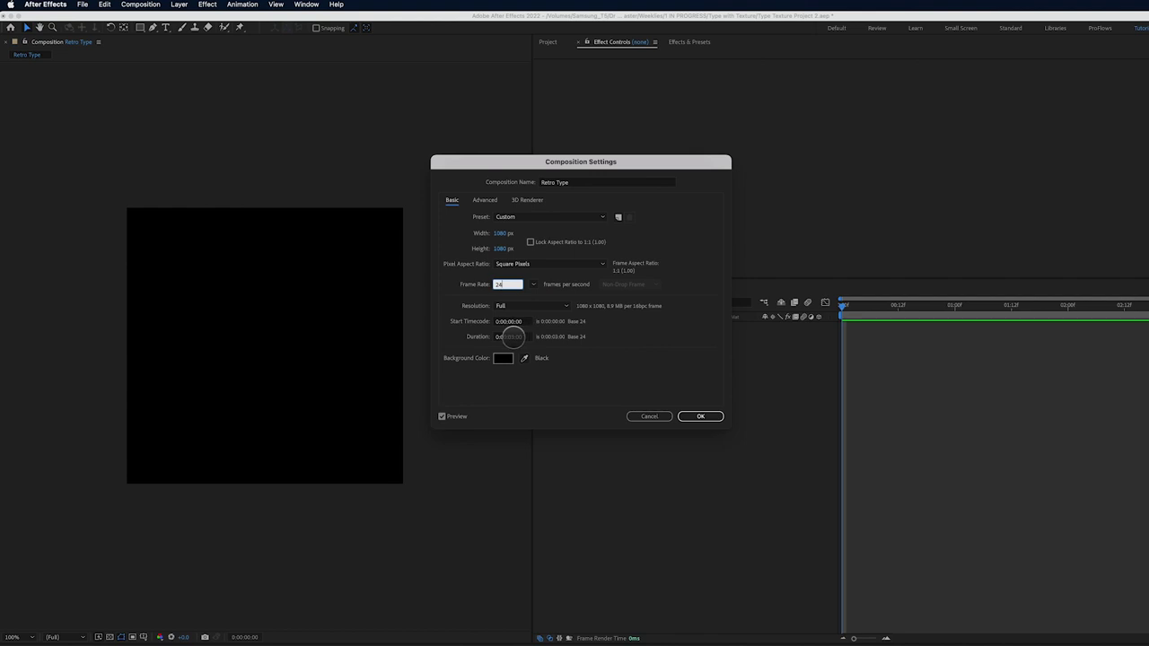
pyautogui.click(702, 416)
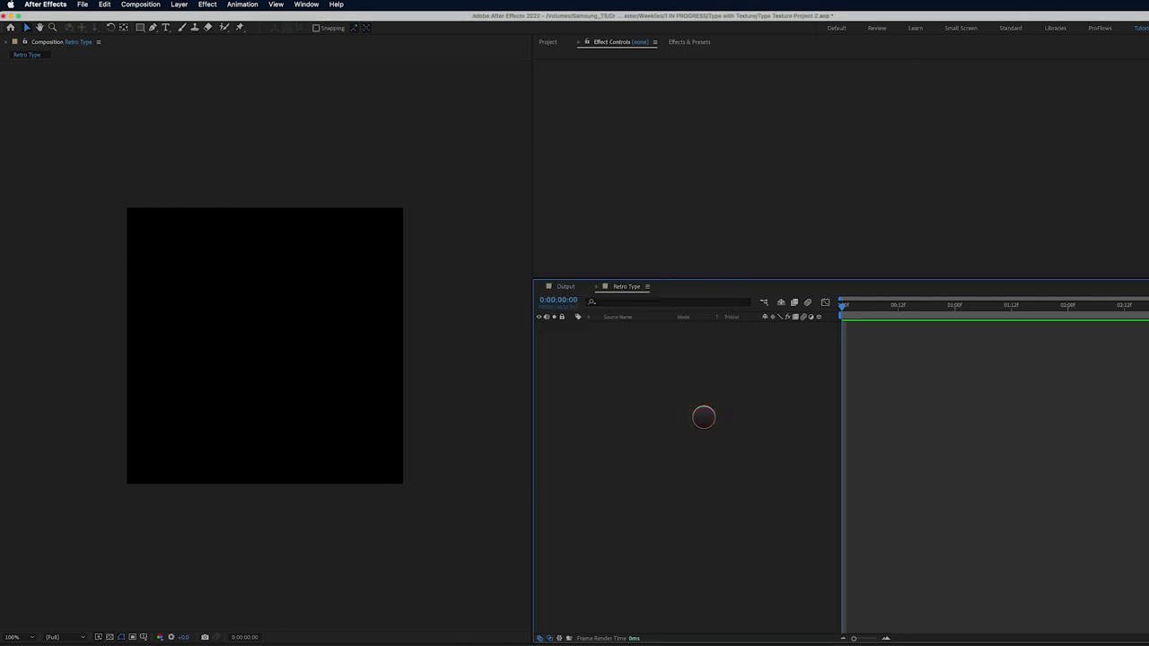
# Create a new solid coloured #121213 and name it Background
pyautogui.click(180, 4)
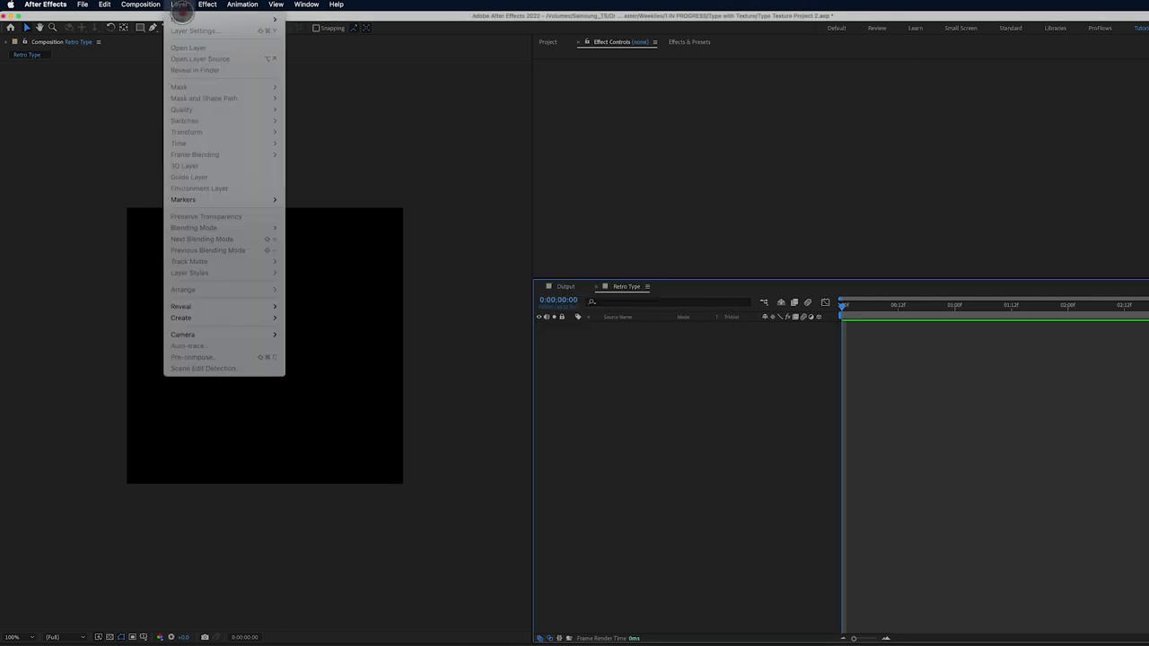
pyautogui.moveTo(269, 19)
pyautogui.click(313, 32)
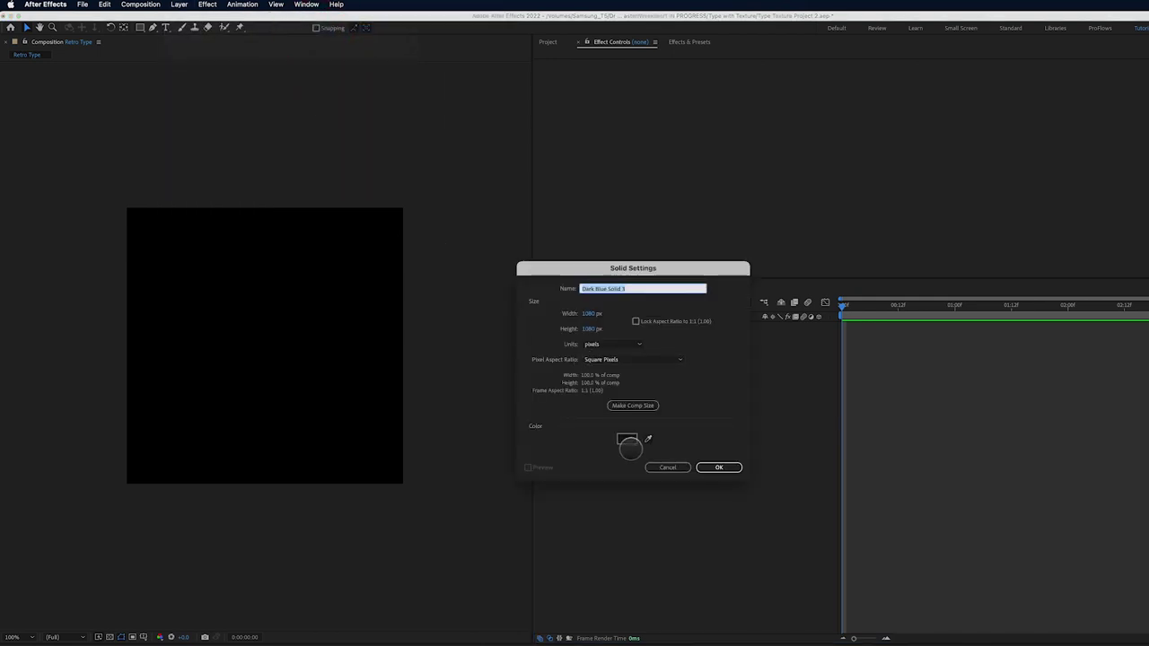
pyautogui.click(627, 438)
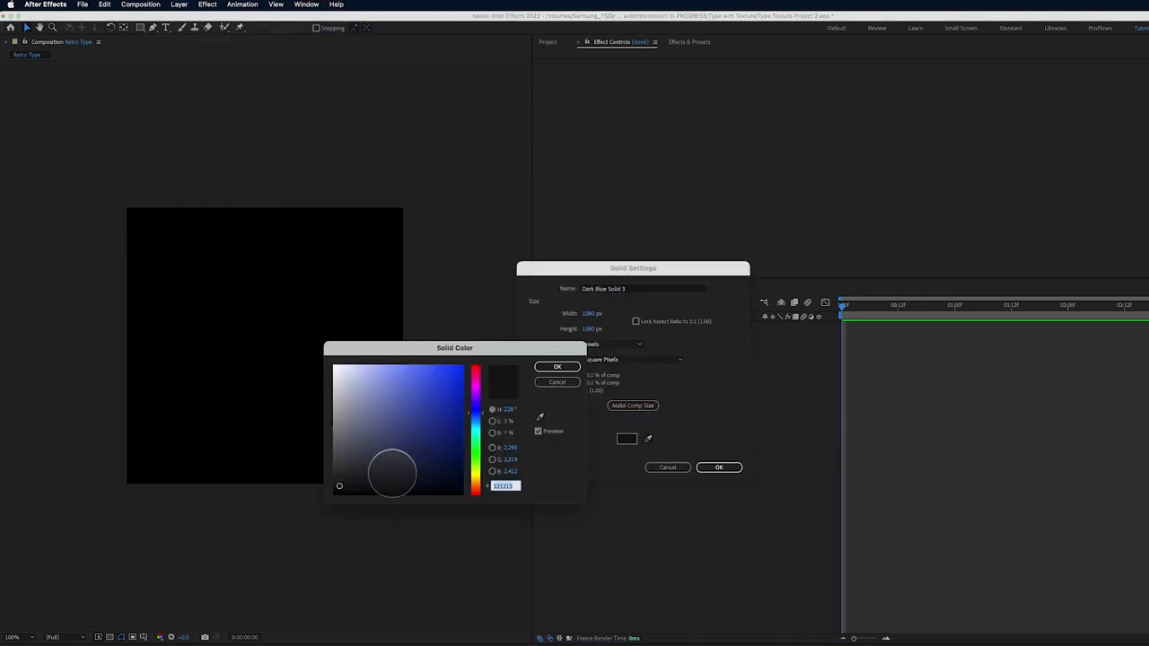
pyautogui.moveTo(418, 348); pyautogui.dragTo(483, 339)
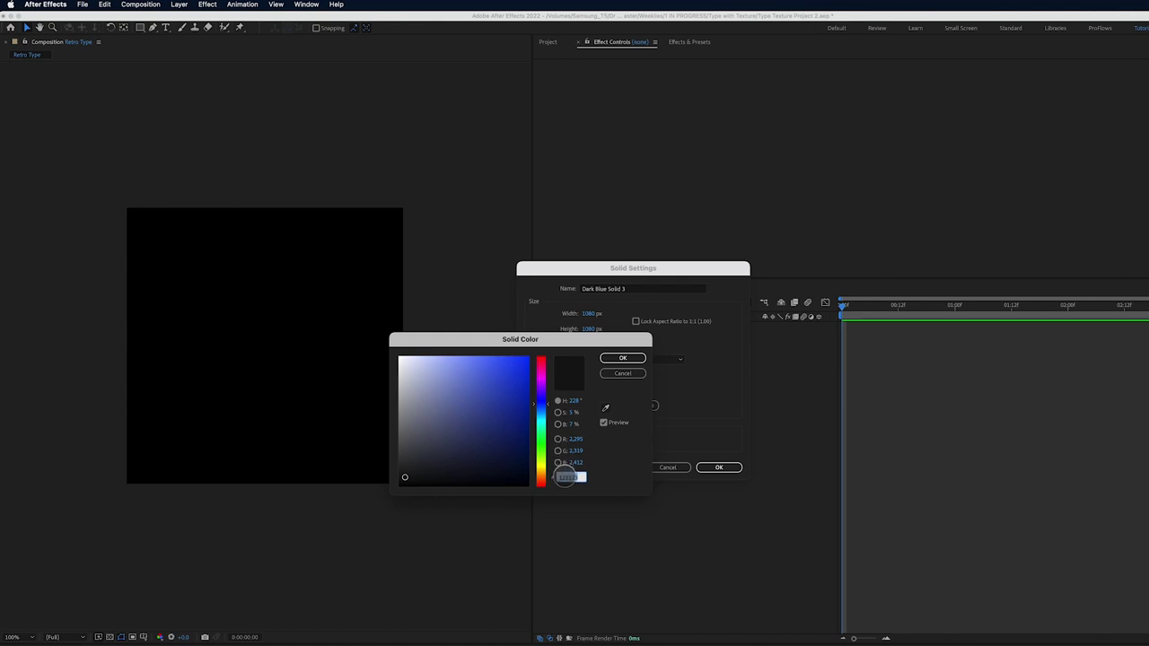
pyautogui.click(622, 358)
pyautogui.click(638, 289)
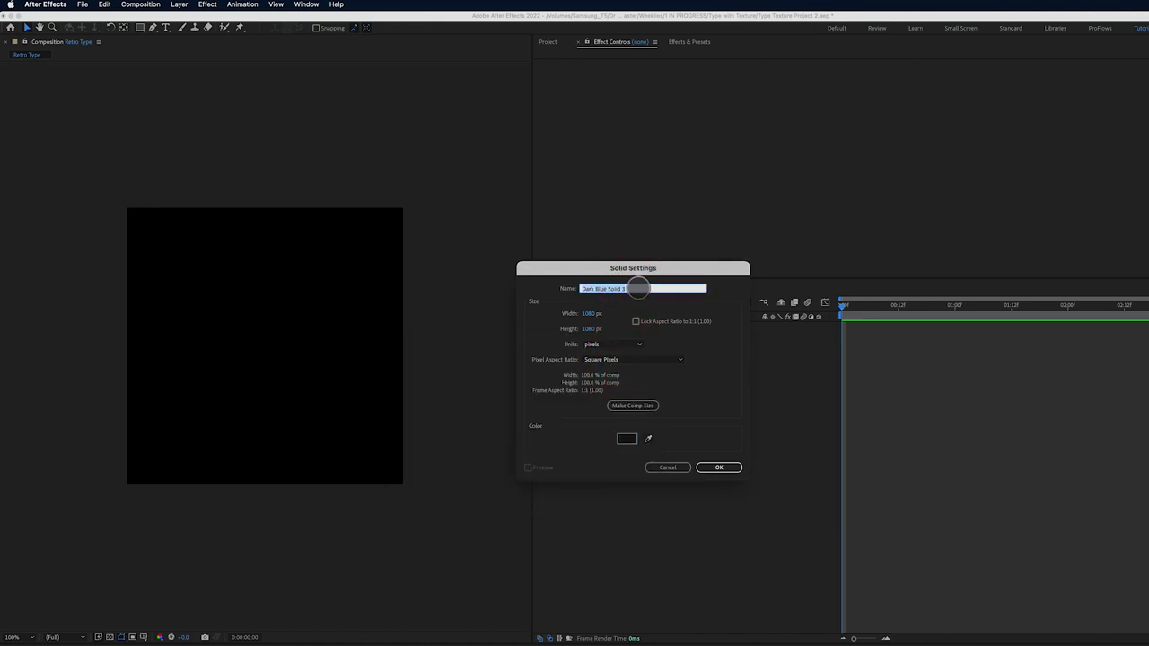
pyautogui.write('Backg')
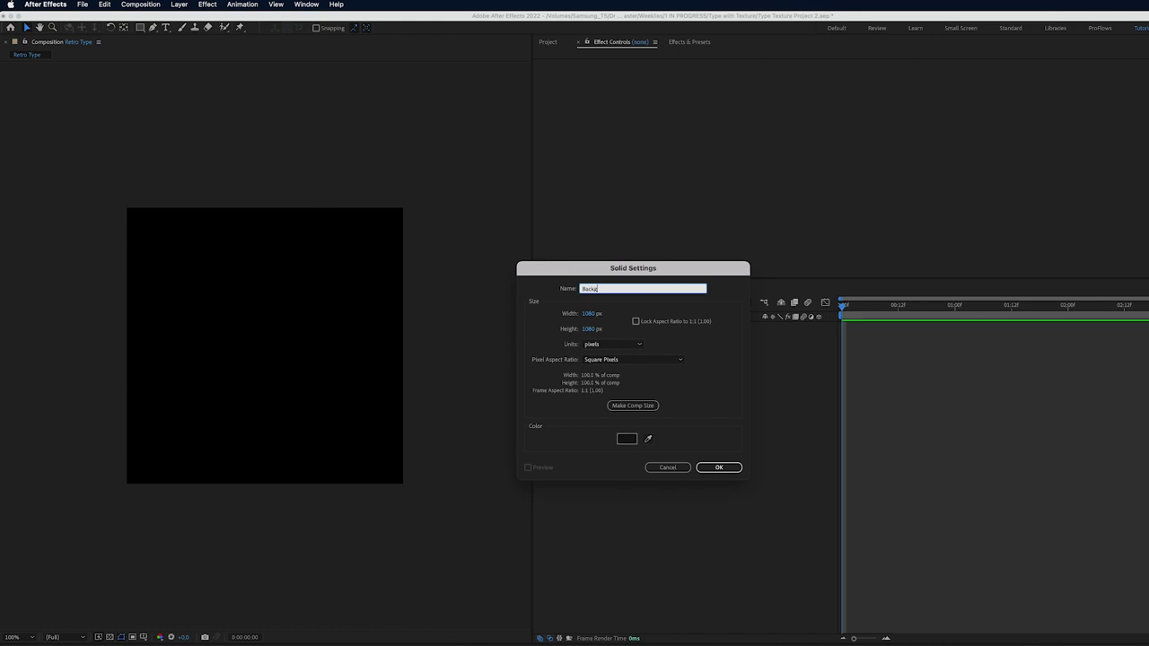
pyautogui.write('round')
# Confirm the Background solid and type RETRO as a new text layer
pyautogui.press('Return')
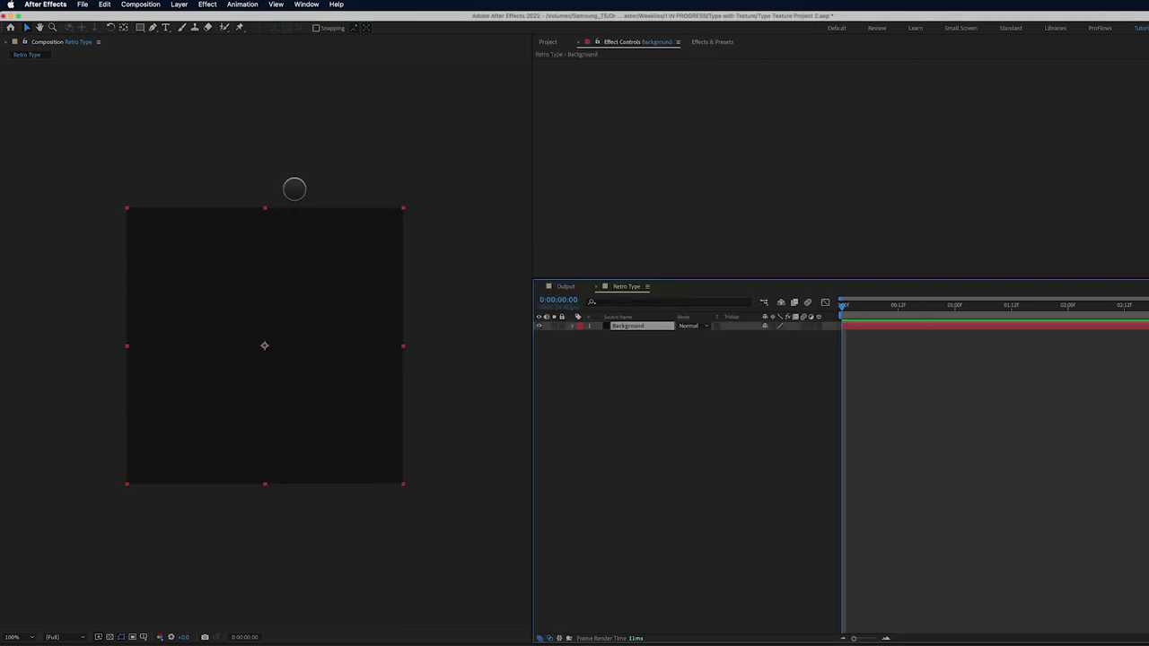
pyautogui.click(165, 27)
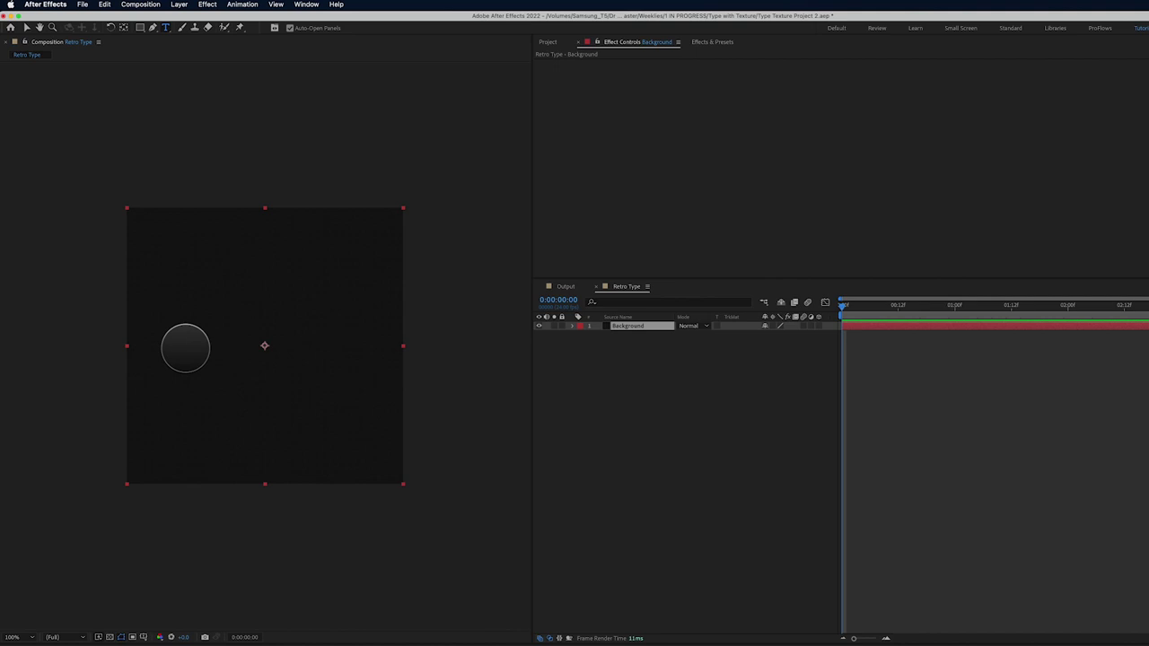
pyautogui.click(175, 340)
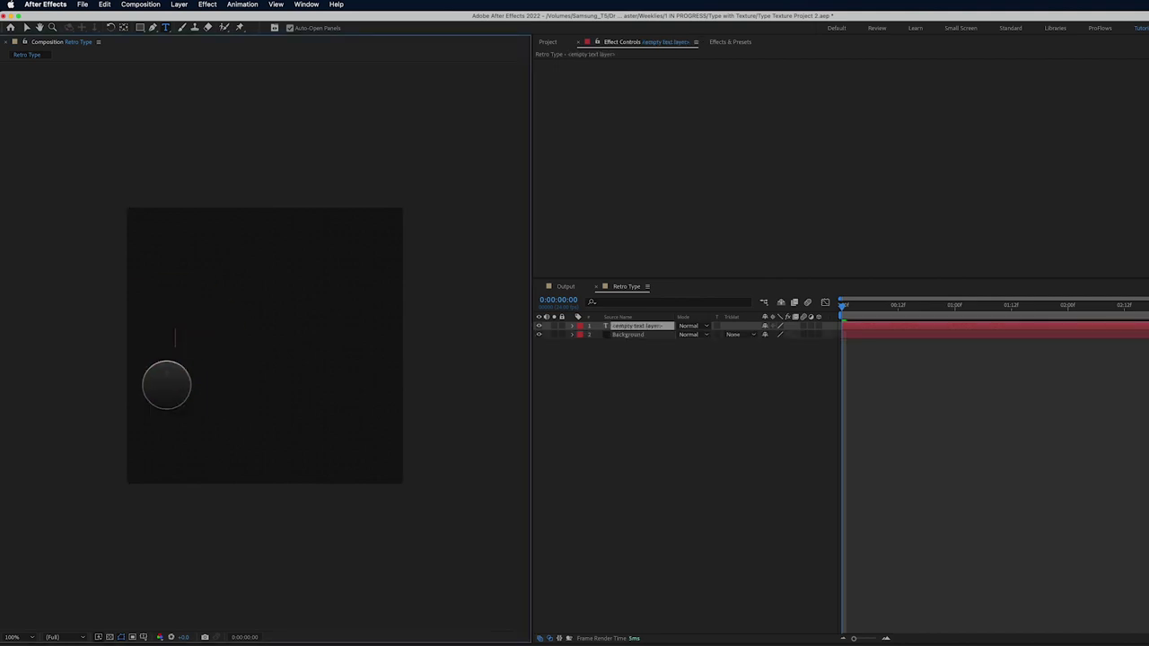
pyautogui.write('RETRO')
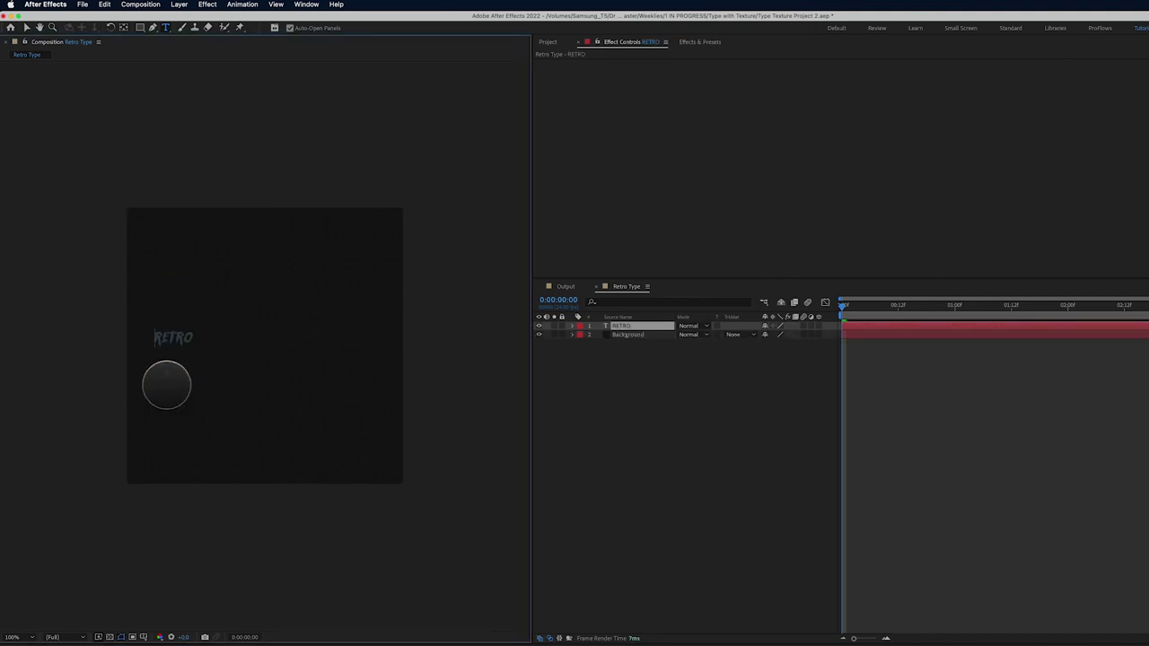
pyautogui.press('super+a')
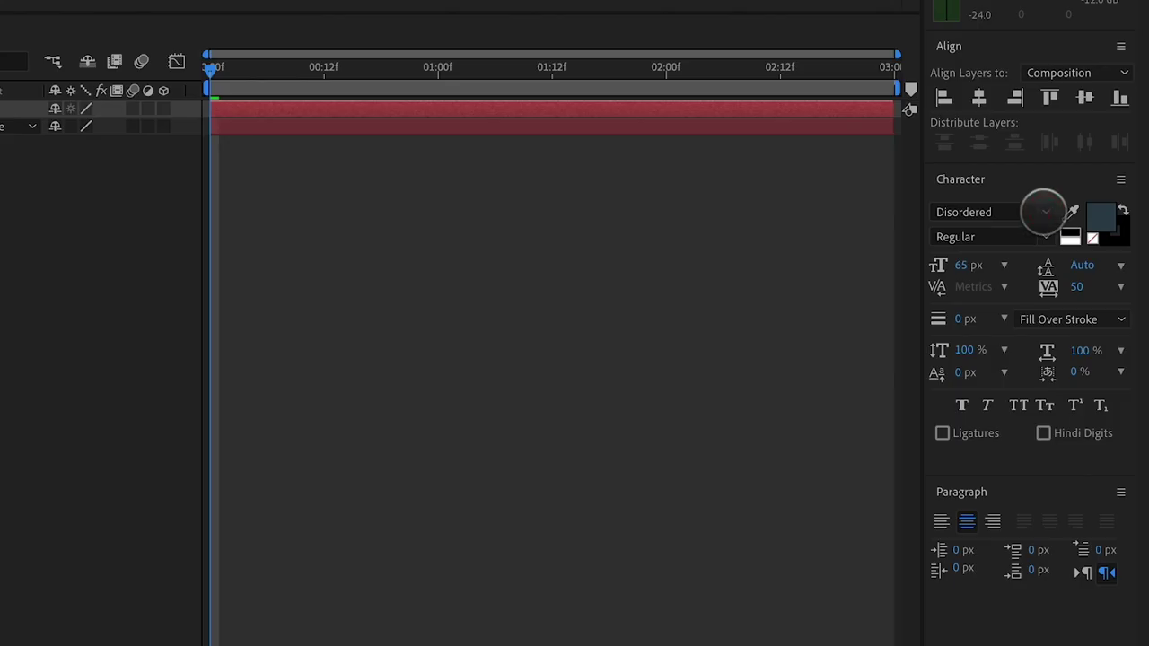
# Set the RETRO font to DIN 1451 LT Pro Engschrift with faux bold
pyautogui.click(1044, 212)
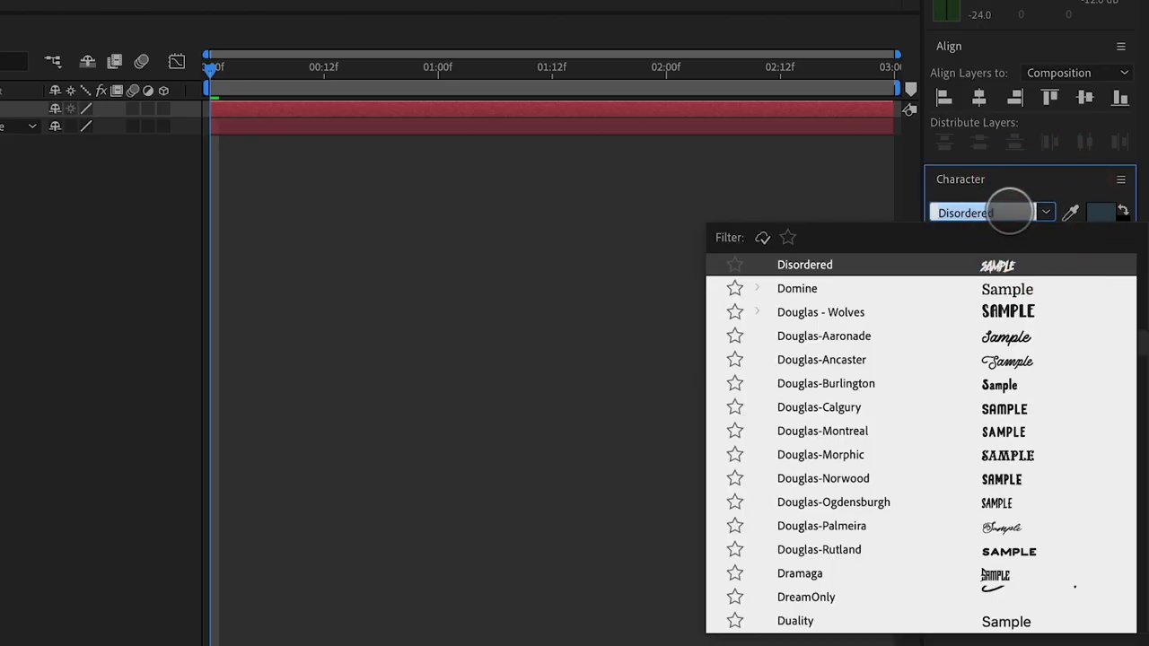
pyautogui.write('din')
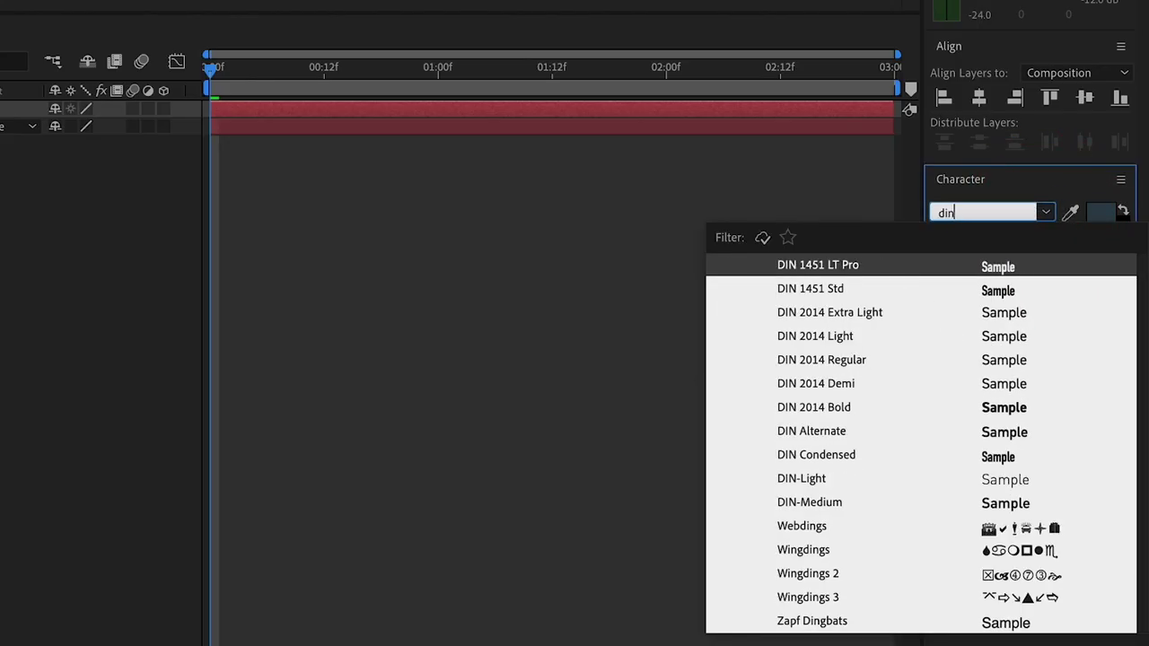
pyautogui.click(833, 265)
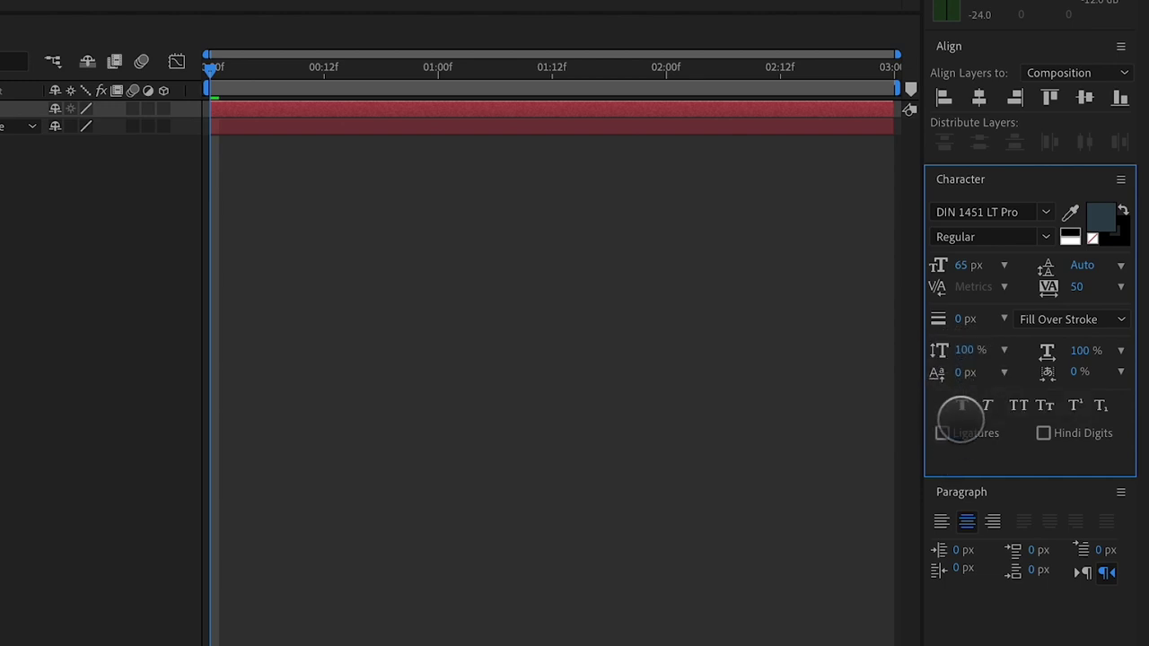
pyautogui.click(961, 406)
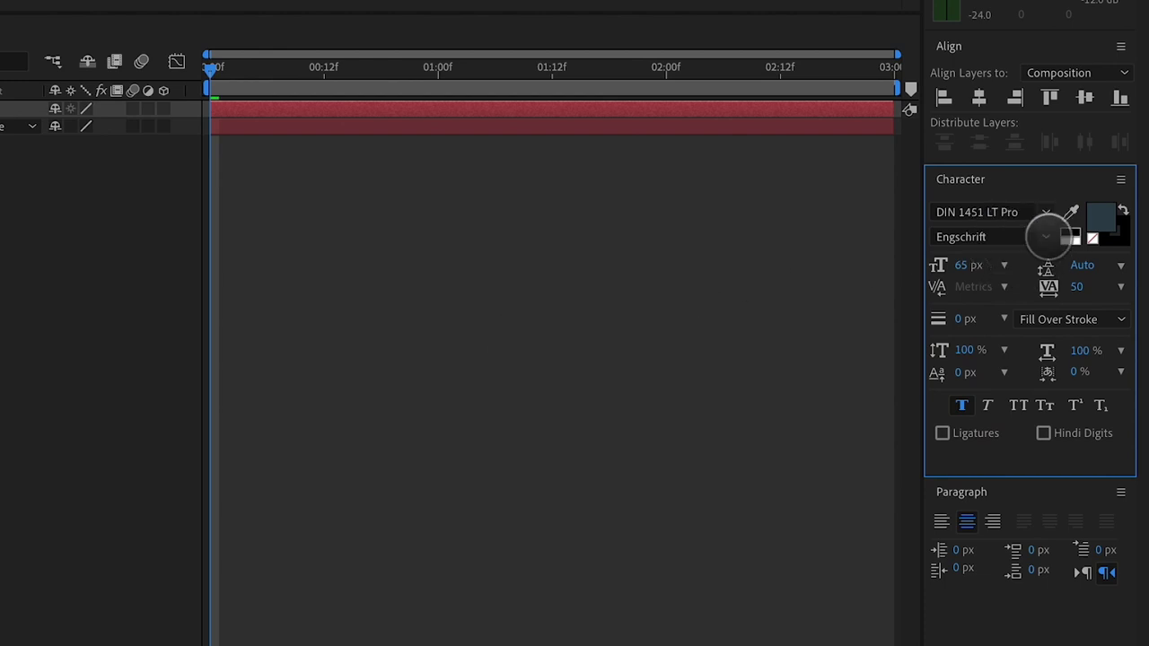
pyautogui.click(1049, 236)
pyautogui.click(988, 258)
pyautogui.click(1127, 259)
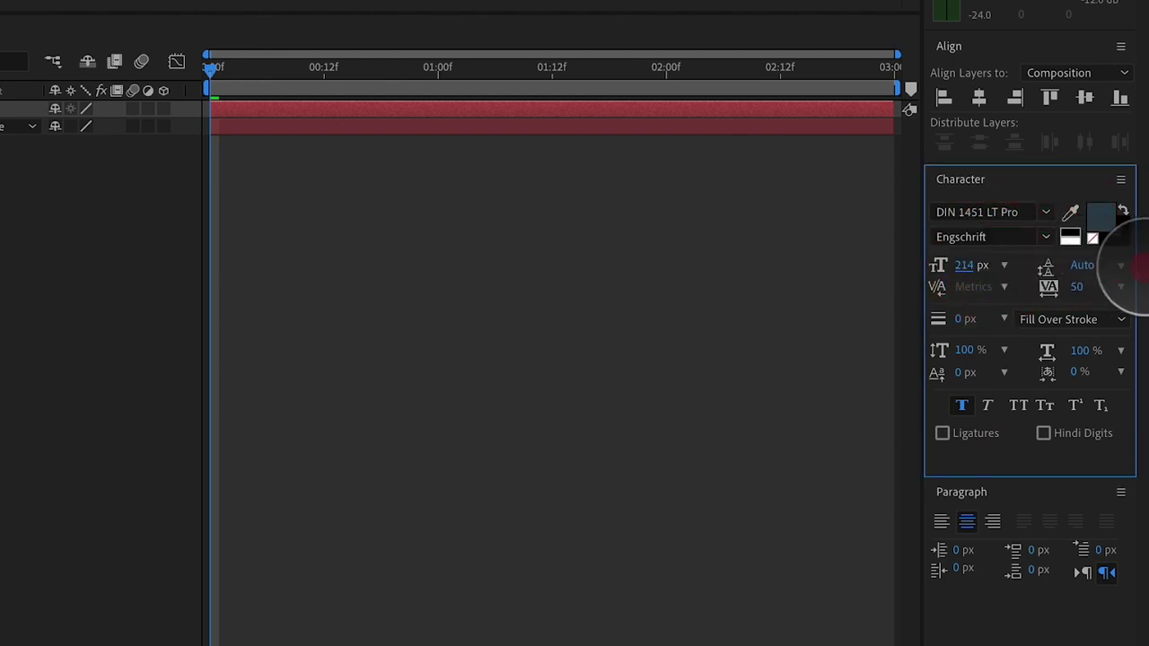
# Centre the RETRO text and set its font size to 350 px
pyautogui.click(962, 265)
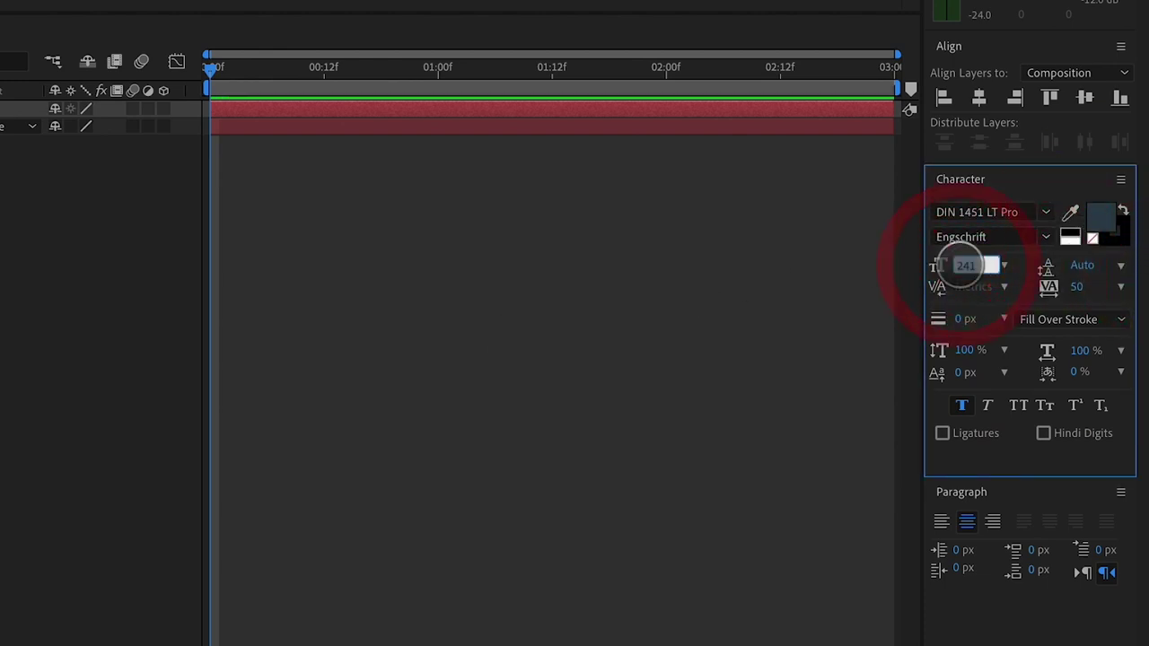
pyautogui.write('300')
pyautogui.press('Return')
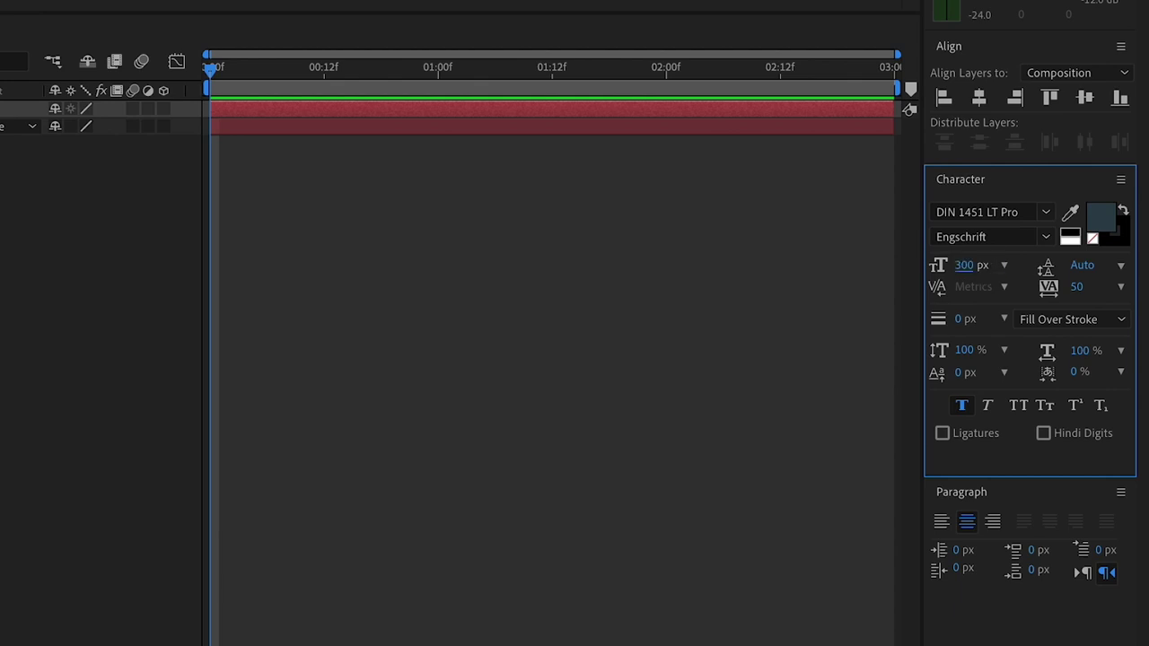
pyautogui.click(978, 97)
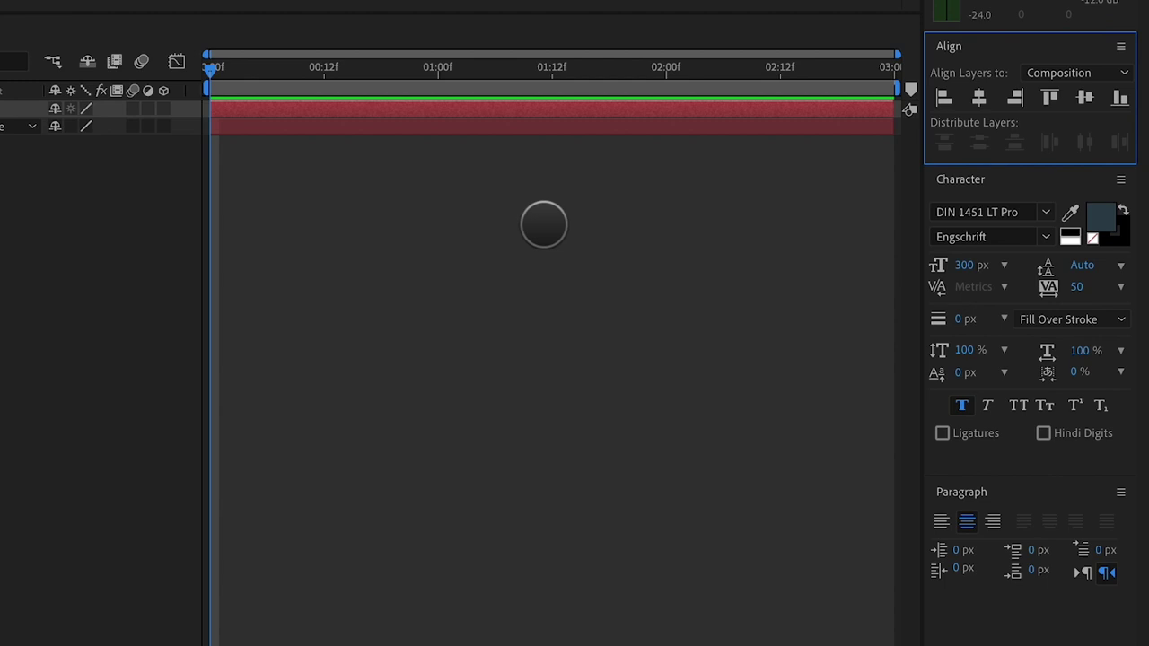
pyautogui.click(544, 222)
pyautogui.click(965, 267)
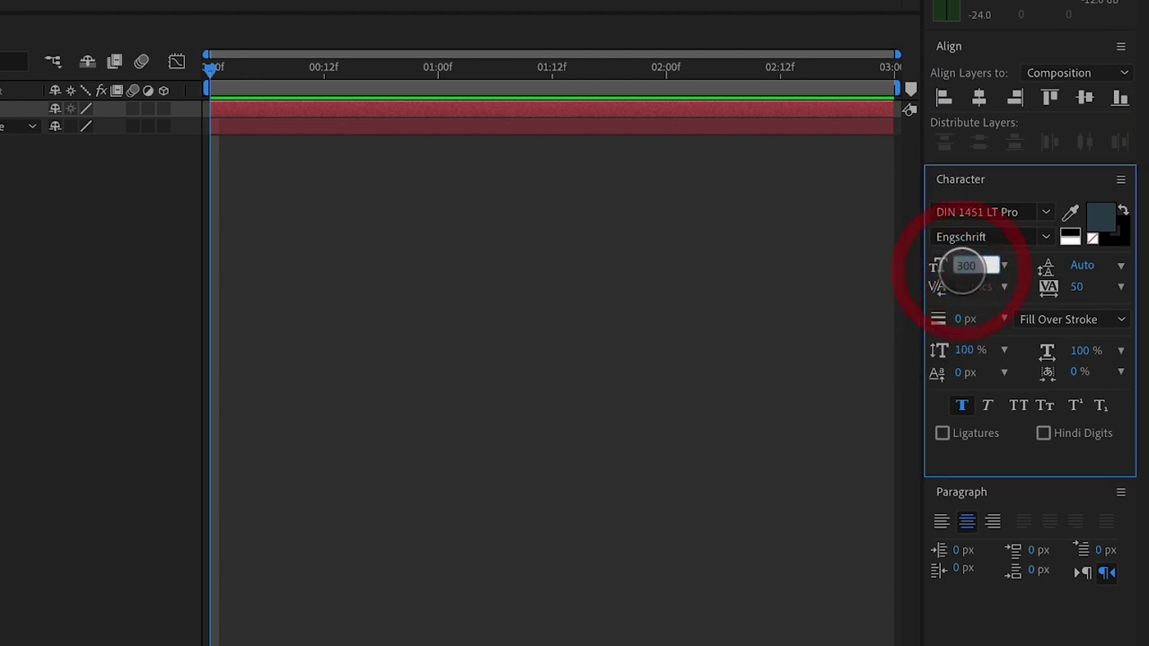
pyautogui.write('350')
pyautogui.press('Return')
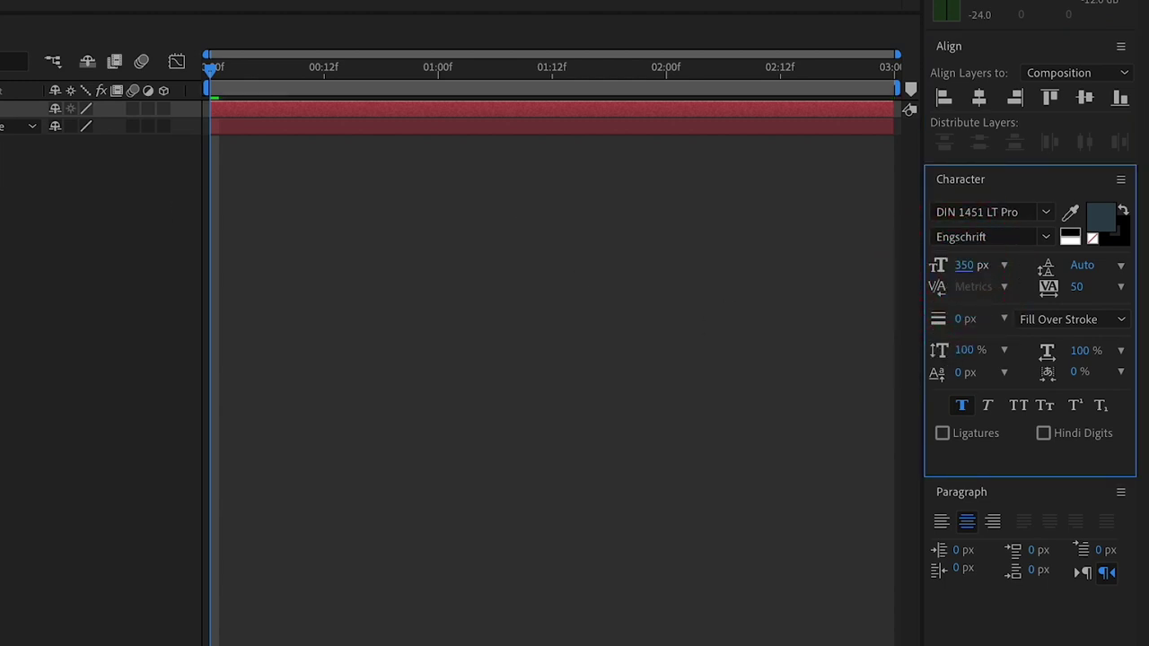
# Make the RETRO text colour off-white
pyautogui.click(1100, 216)
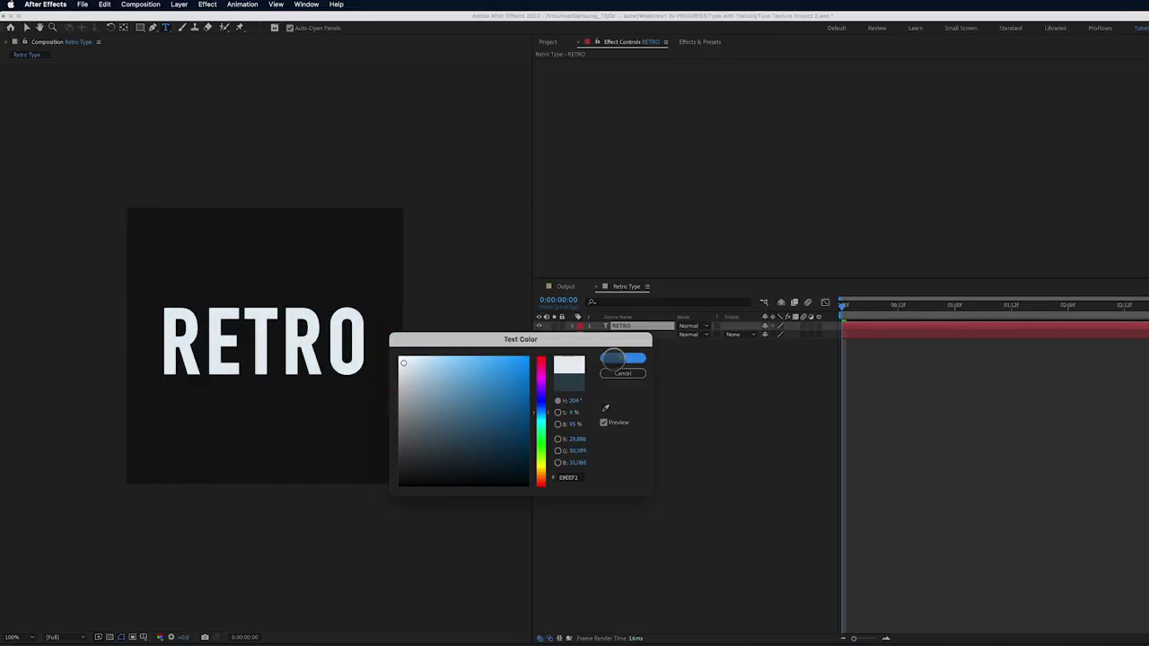
pyautogui.click(622, 359)
pyautogui.click(613, 327)
# Keyframe RETRO's rotation from 0 s to one full turn (1x+0.0°) at 2 s, and preview it
pyautogui.press('r')
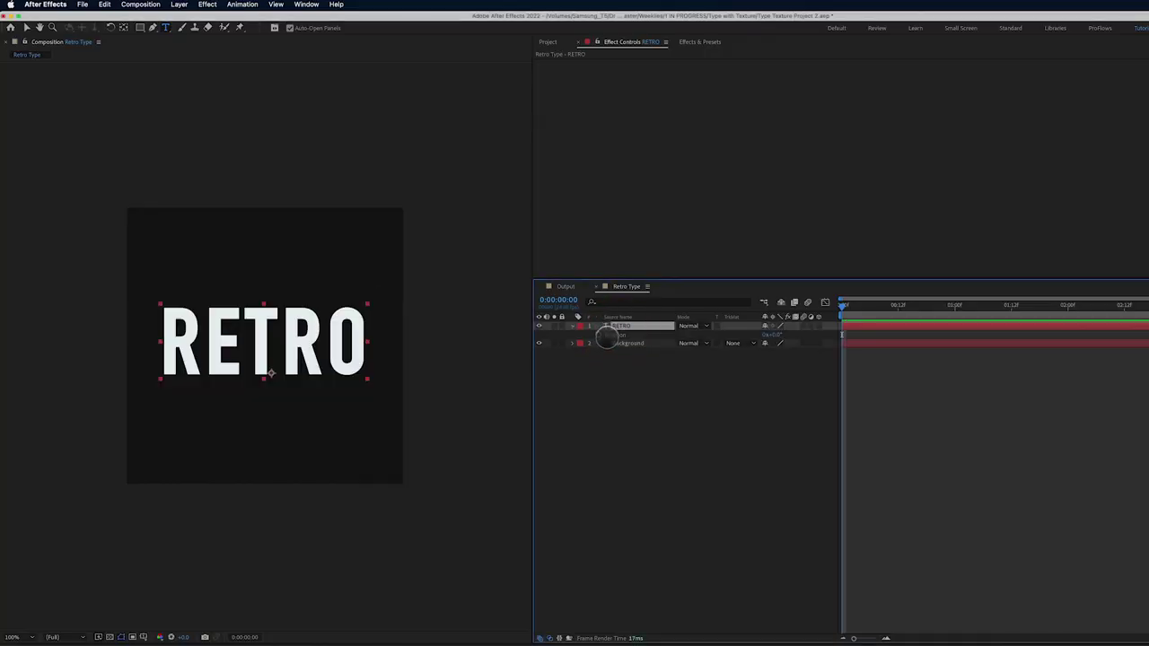
pyautogui.click(598, 334)
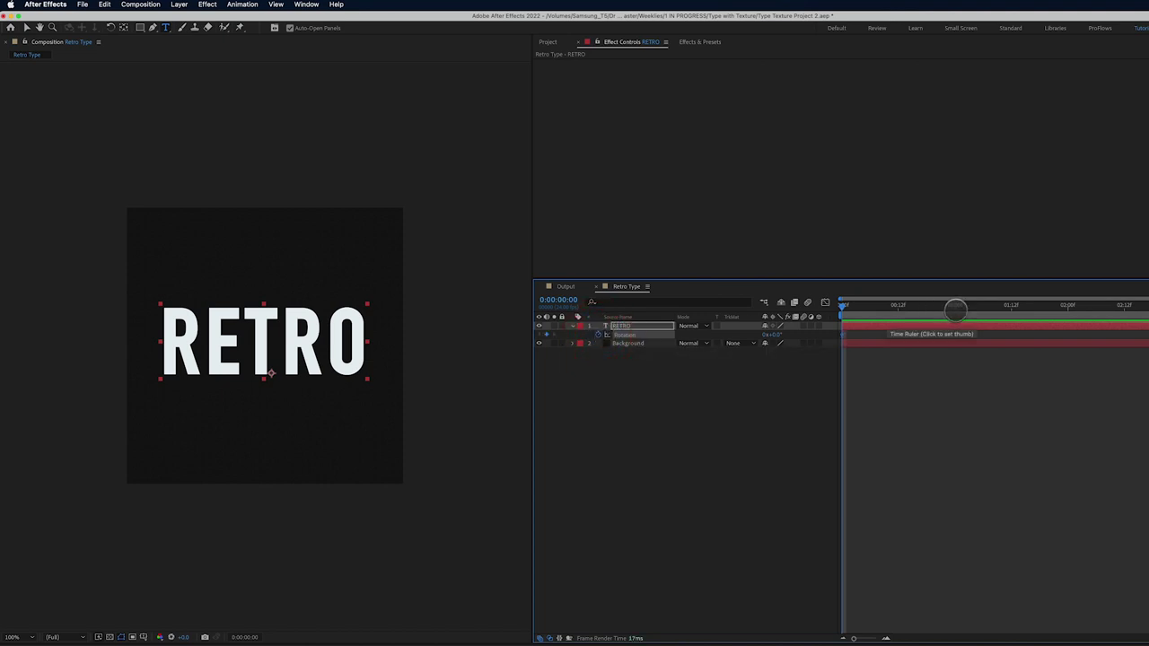
pyautogui.click(1068, 309)
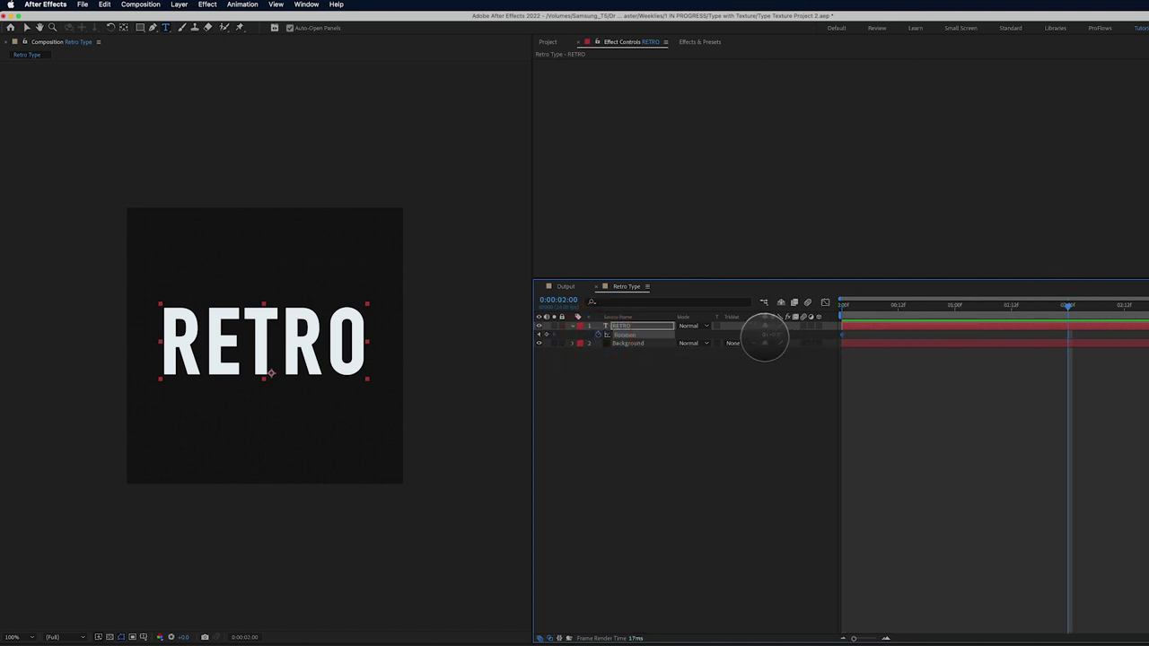
pyautogui.click(766, 336)
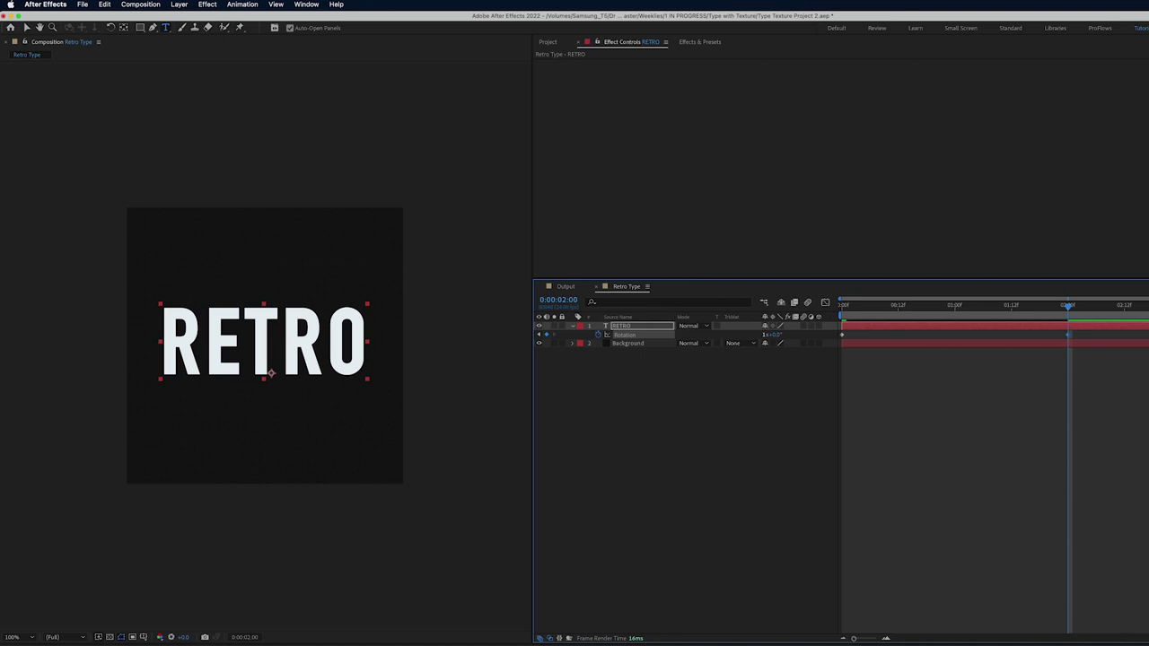
pyautogui.press('space')
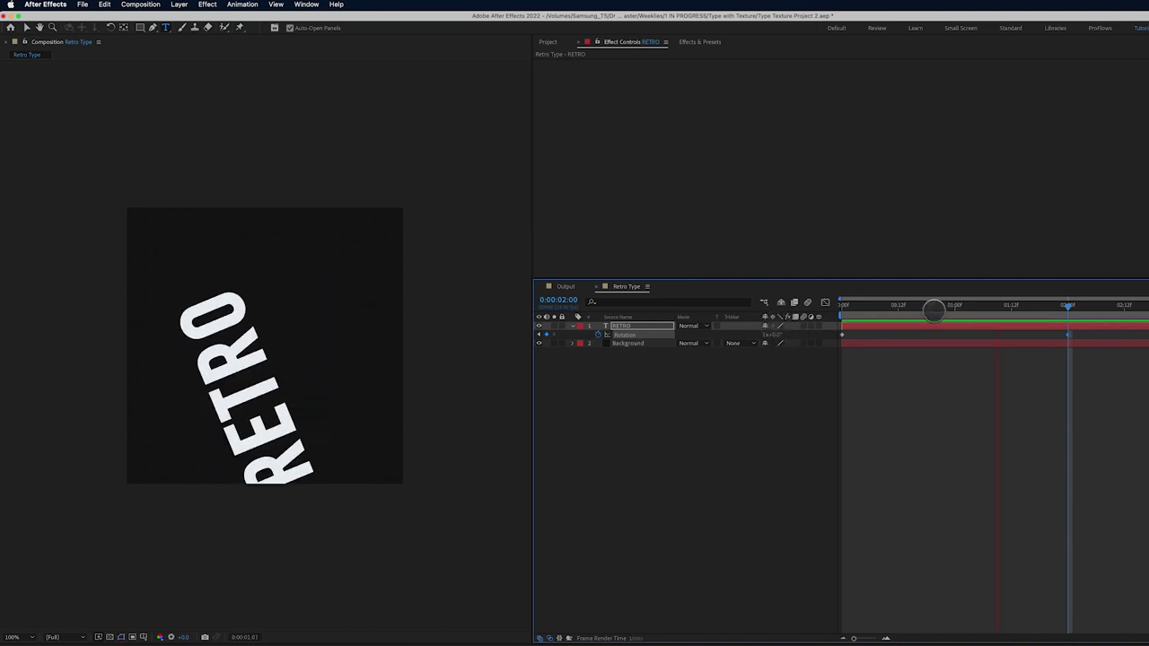
pyautogui.press('space')
pyautogui.click(842, 305)
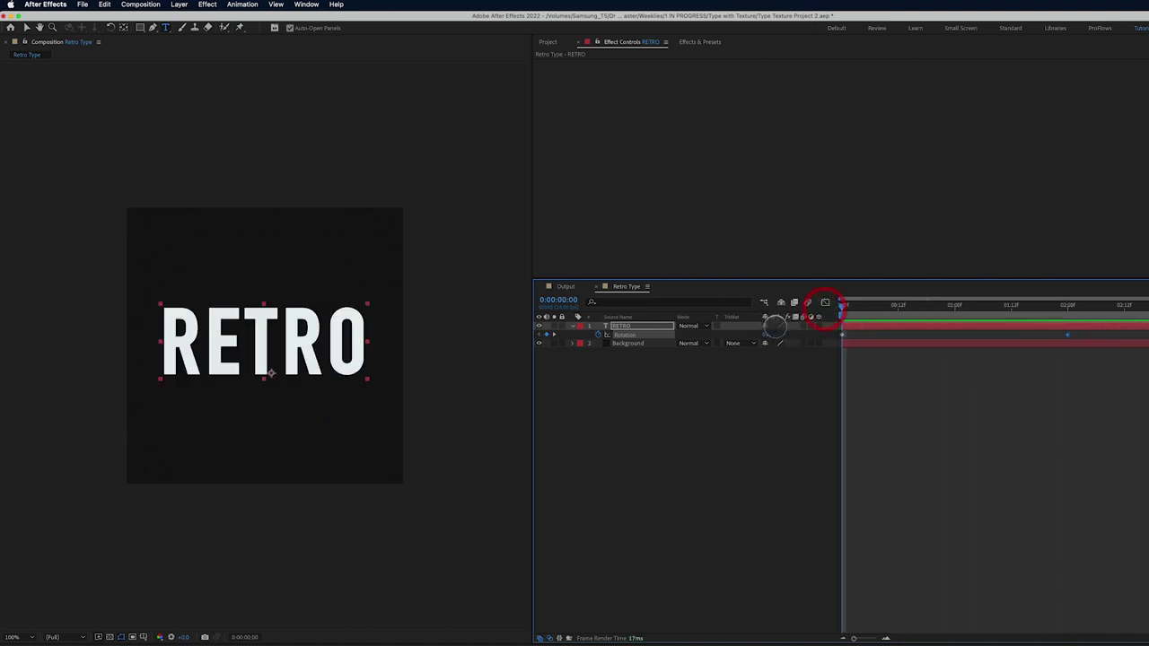
pyautogui.click(632, 323)
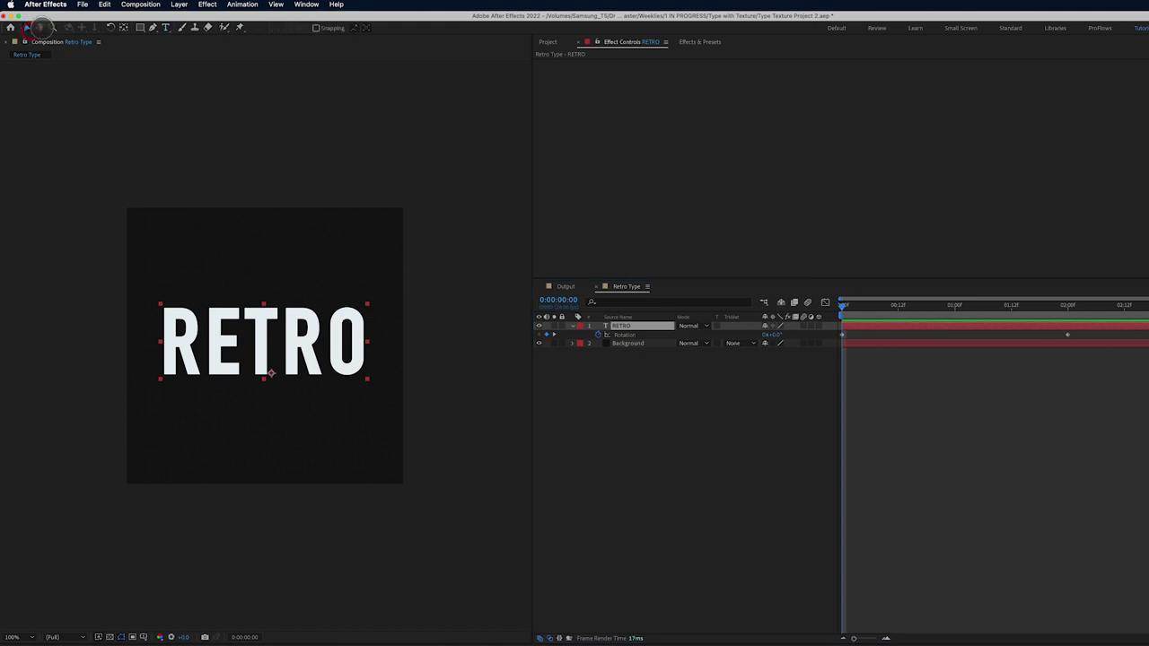
# Centre RETRO's anchor point with Animation Composer's Anchor Point Mover, and preview the spin
pyautogui.click(307, 4)
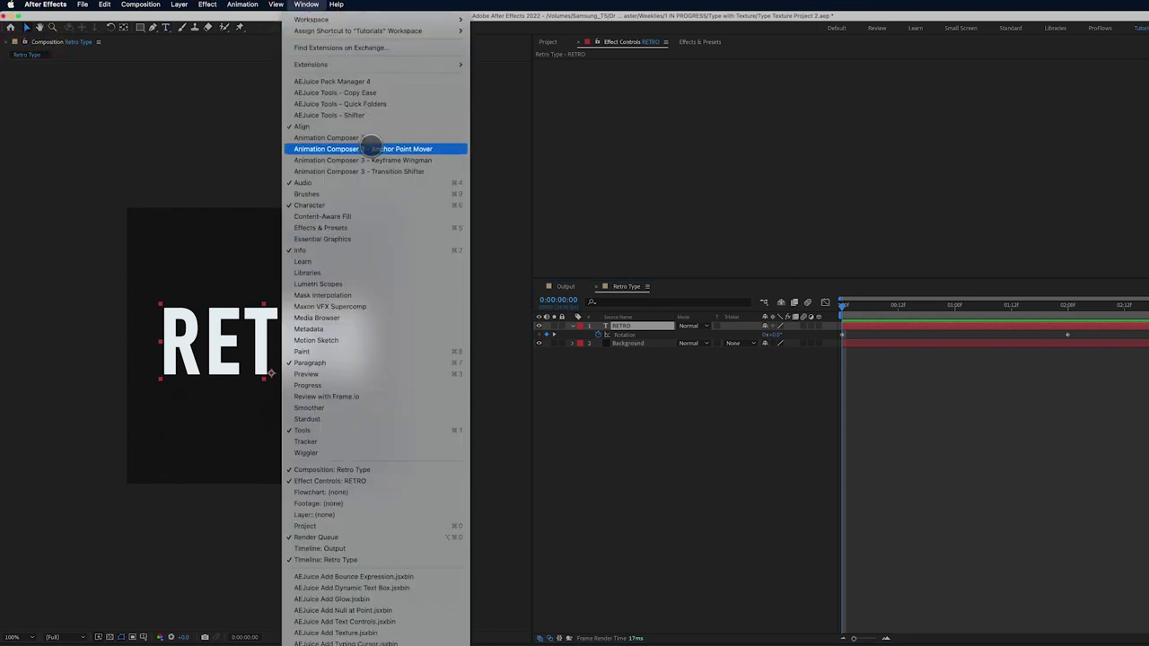
pyautogui.click(369, 149)
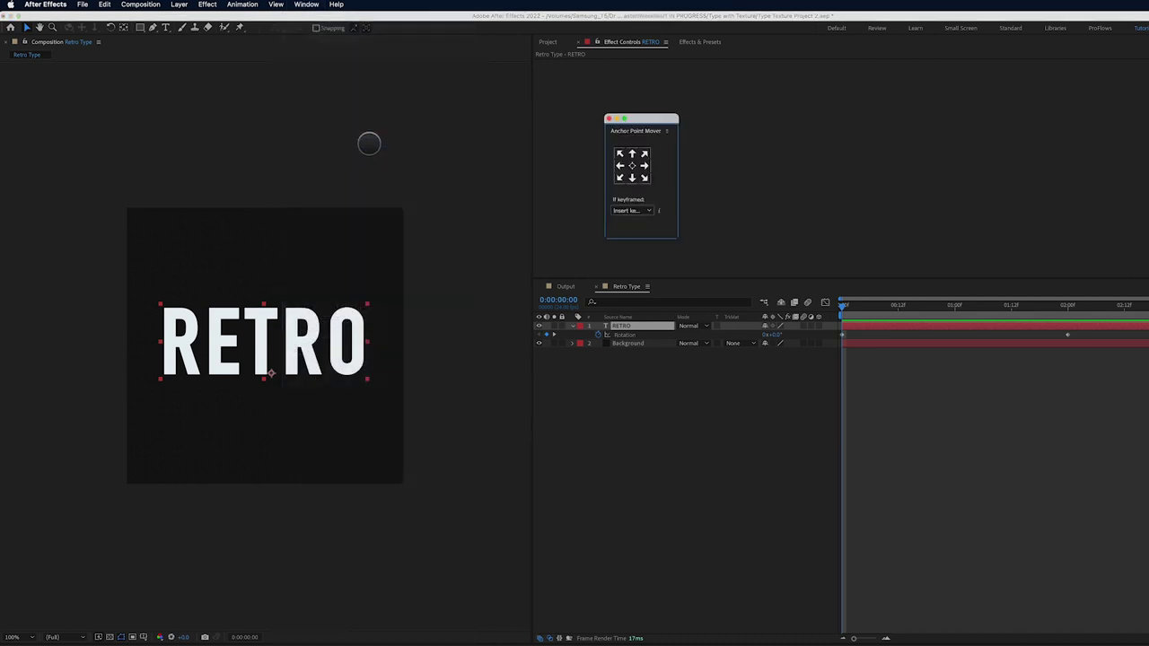
pyautogui.click(632, 165)
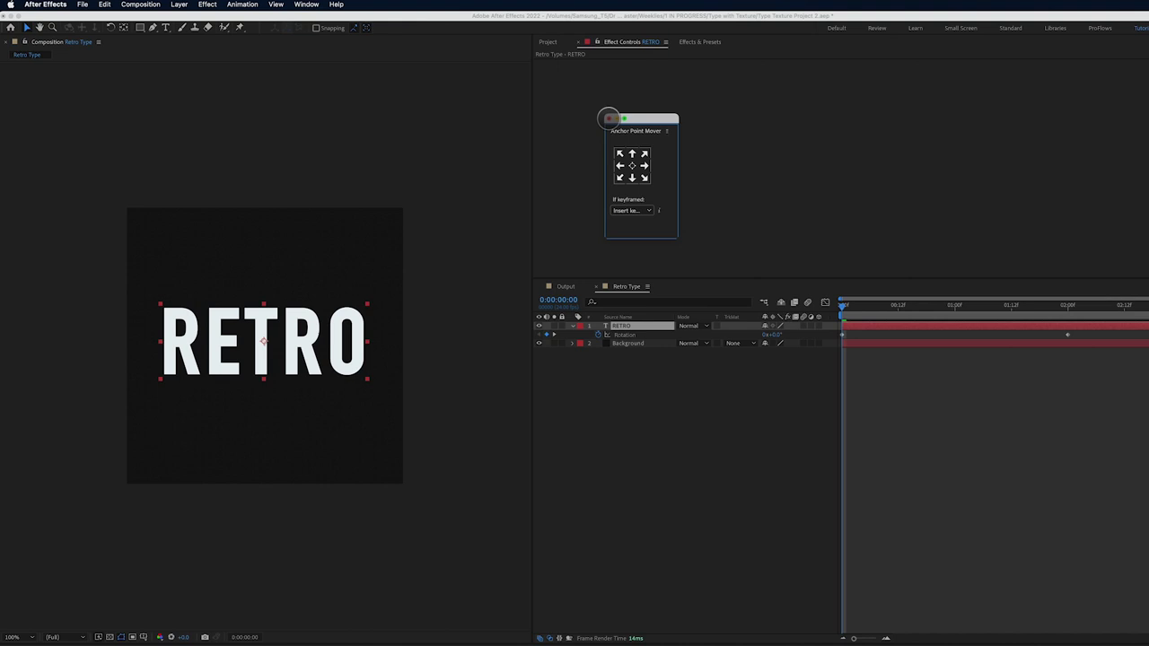
pyautogui.click(608, 117)
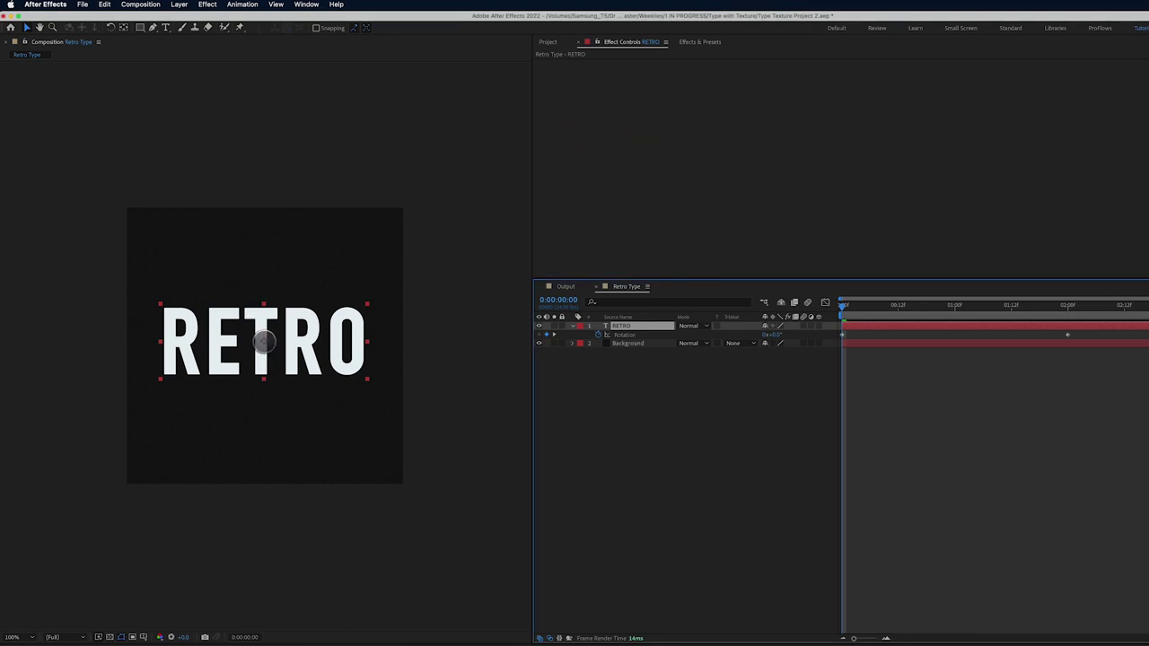
pyautogui.press('space')
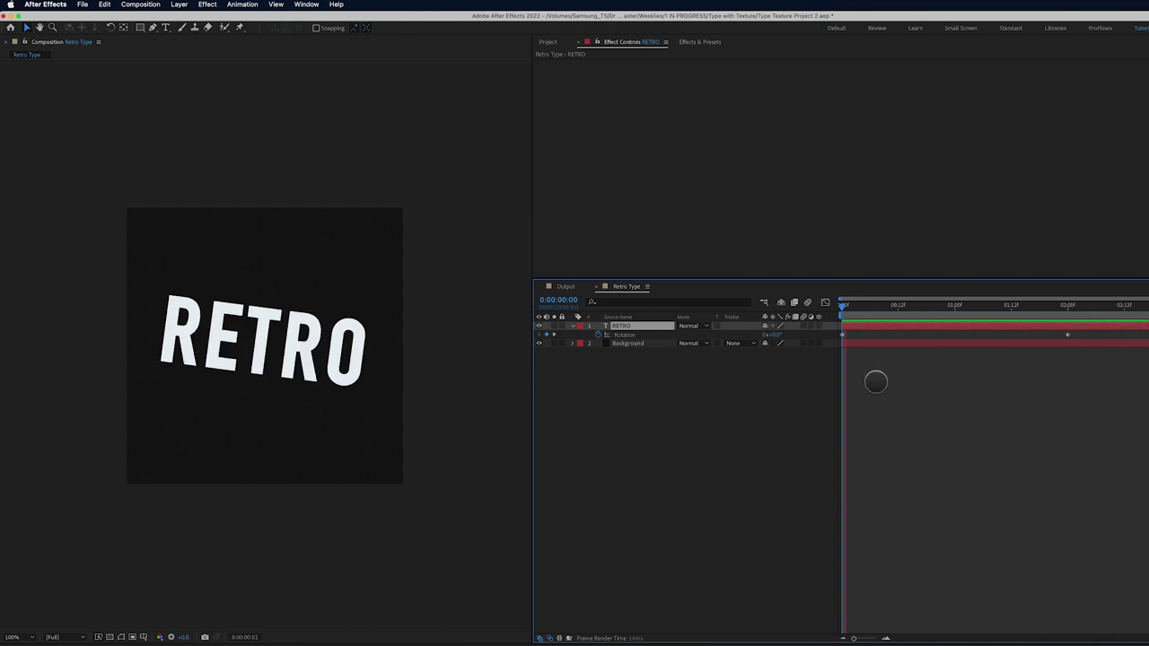
# Apply Easy Ease to RETRO's two rotation keyframes
pyautogui.click(809, 341)
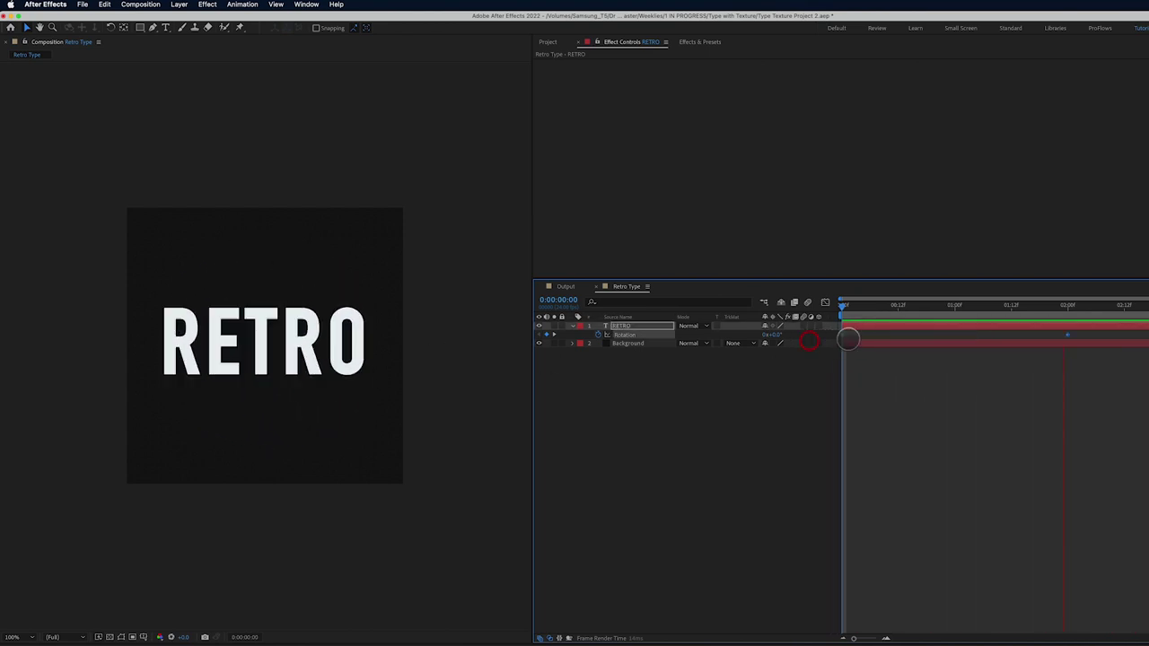
pyautogui.rightClick(841, 334)
pyautogui.moveTo(898, 468)
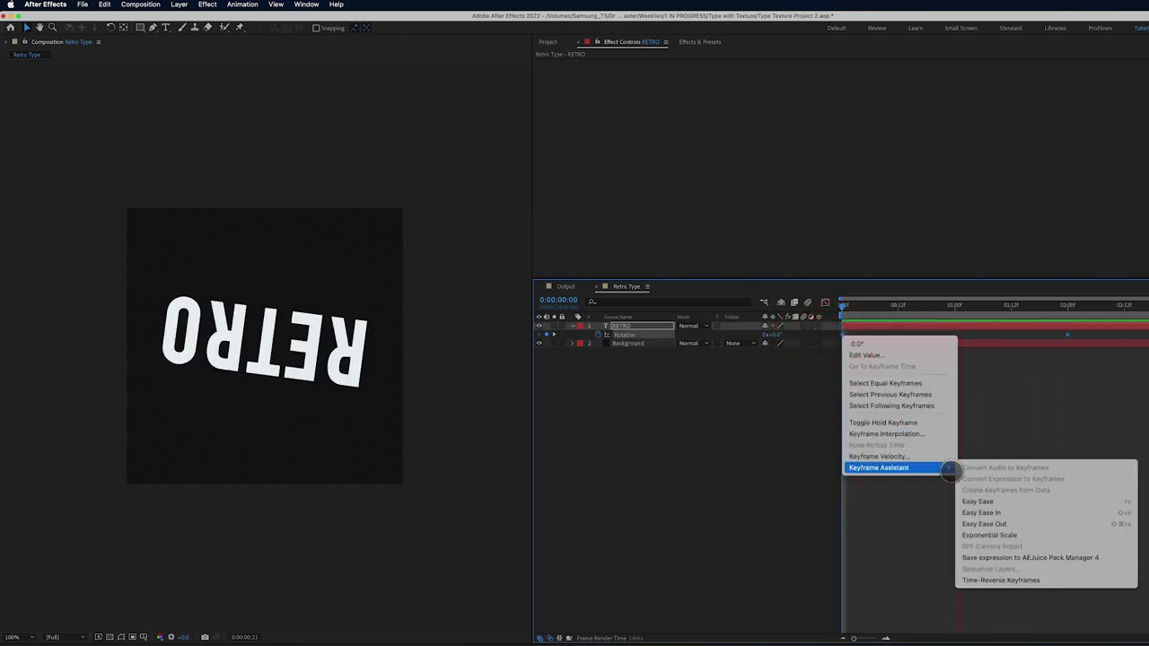
pyautogui.click(987, 502)
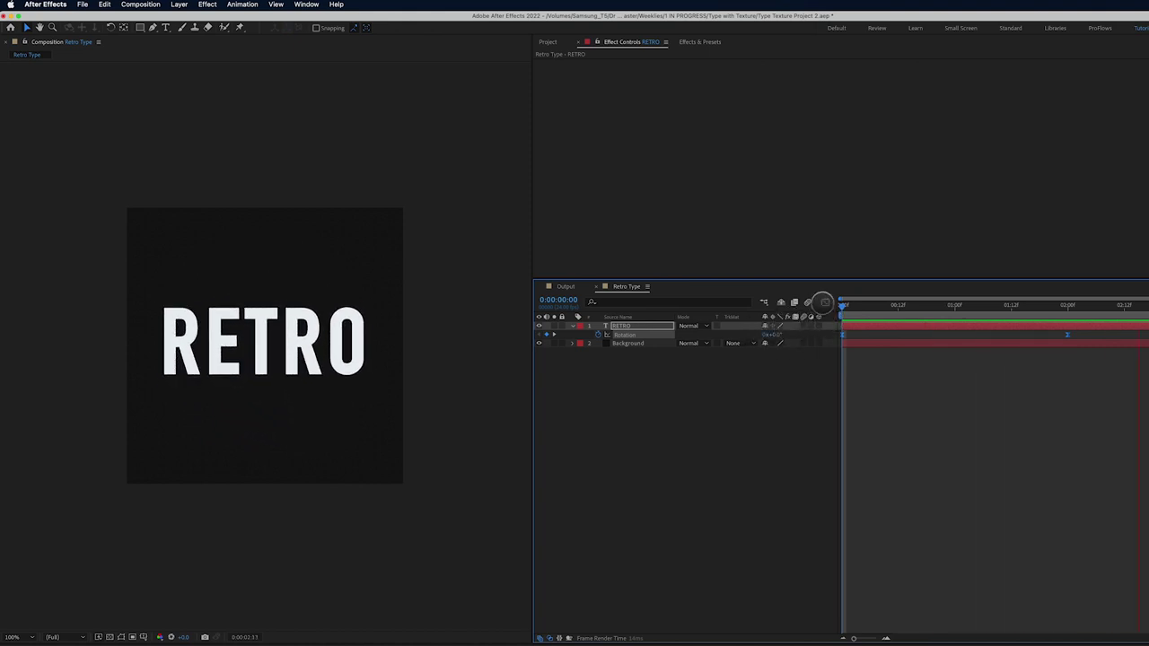
# Lengthen both keyframes' influence handles in the speed graph, and preview the eased spin
pyautogui.click(825, 302)
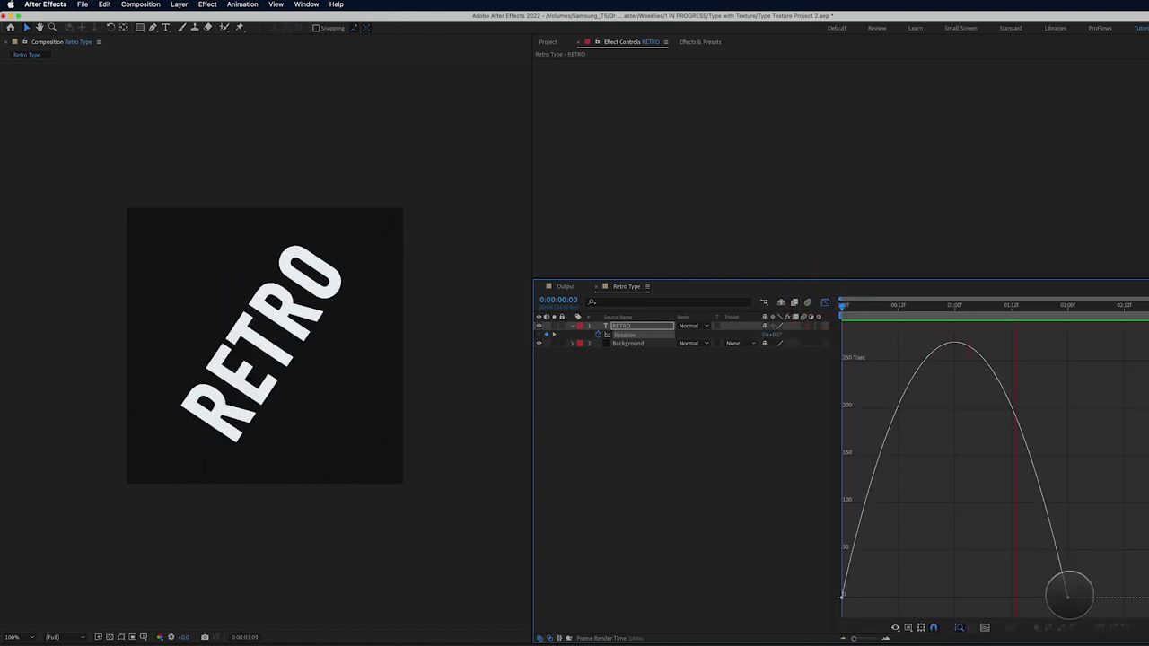
pyautogui.click(1067, 596)
pyautogui.moveTo(1030, 597); pyautogui.dragTo(1012, 599)
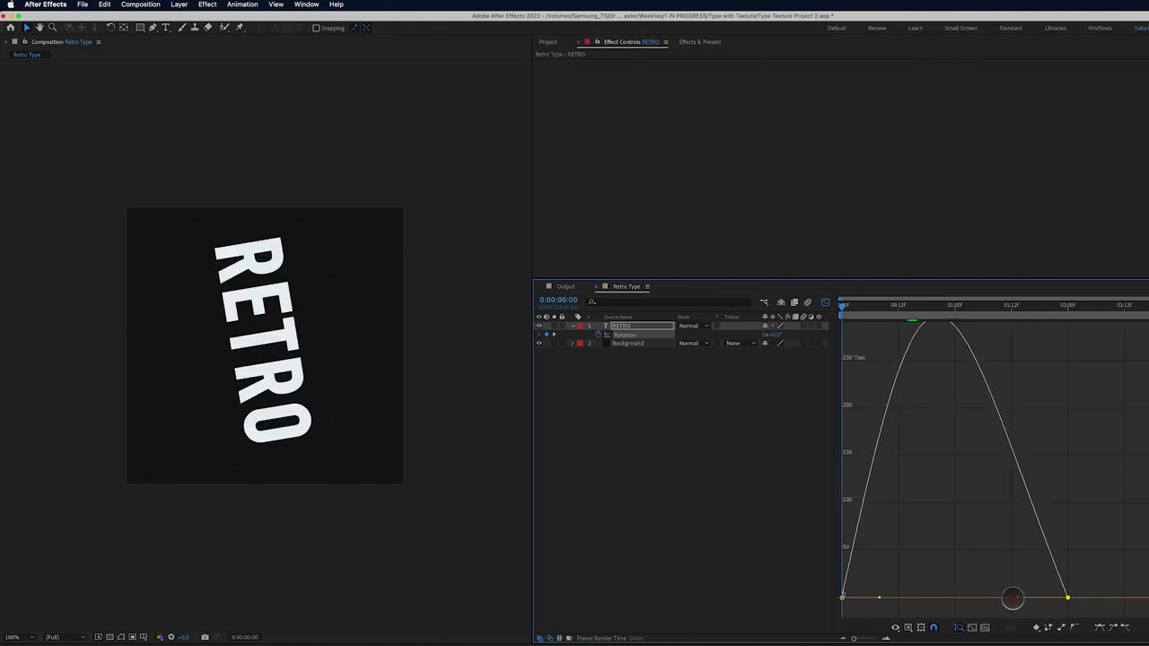
pyautogui.click(880, 597)
pyautogui.moveTo(880, 597); pyautogui.dragTo(898, 597)
pyautogui.press('space')
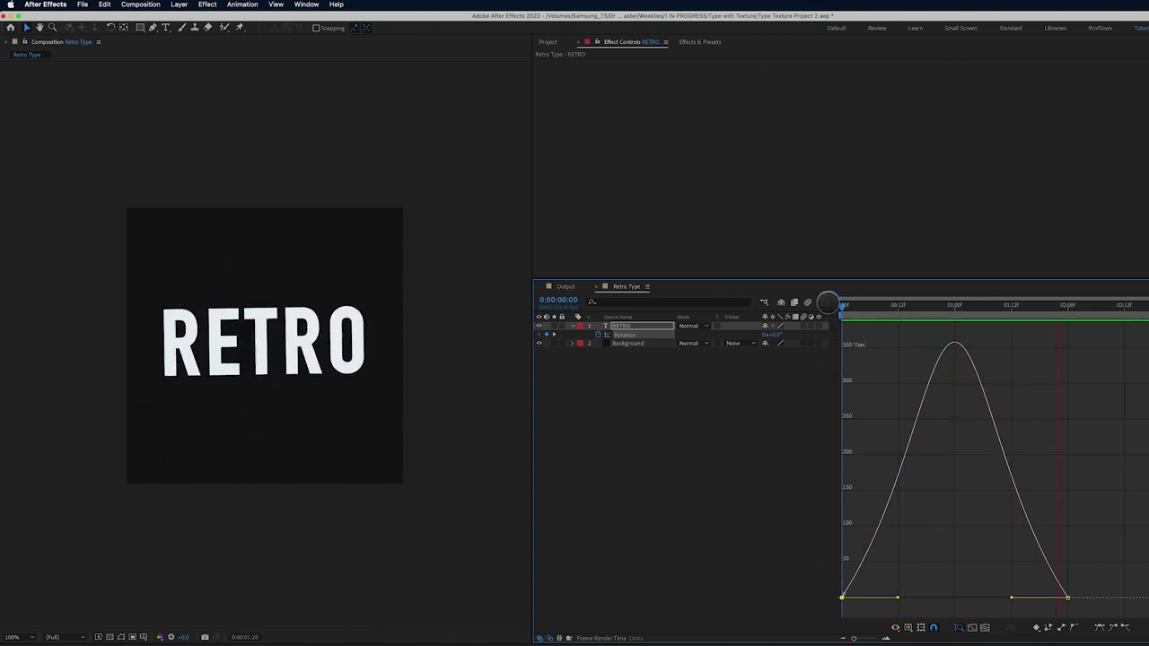
pyautogui.click(825, 302)
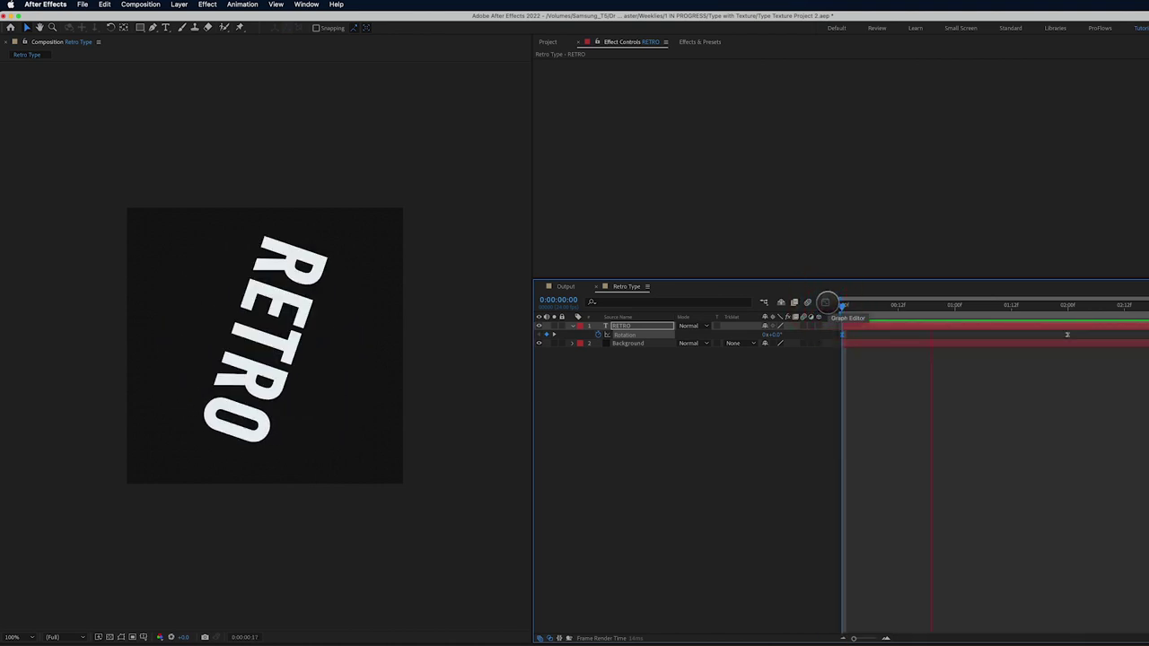
pyautogui.press('space')
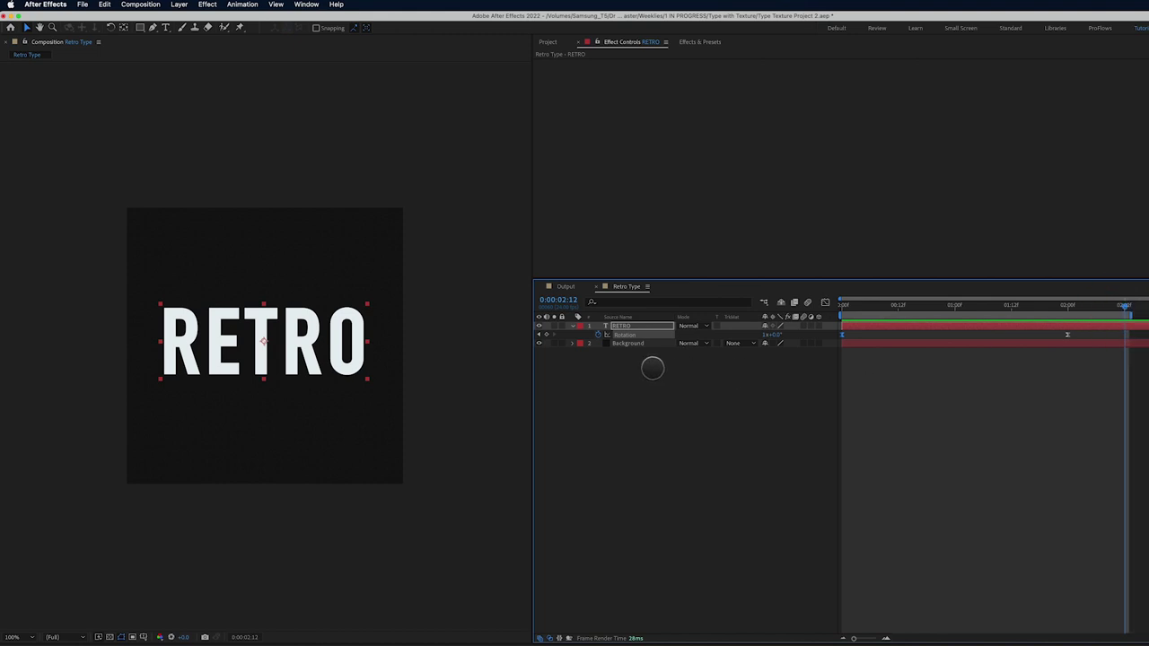
# Add opacity keyframes to RETRO, setting 0% opacity near the end of the animation
pyautogui.click(623, 325)
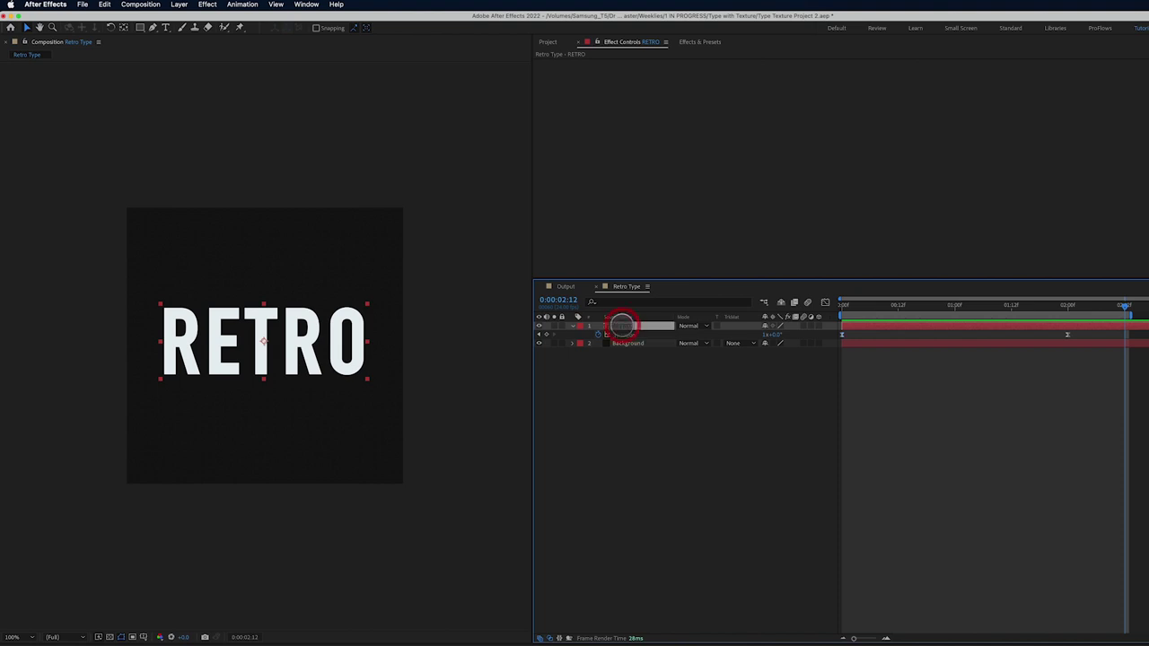
pyautogui.hotkey('shift', 't')
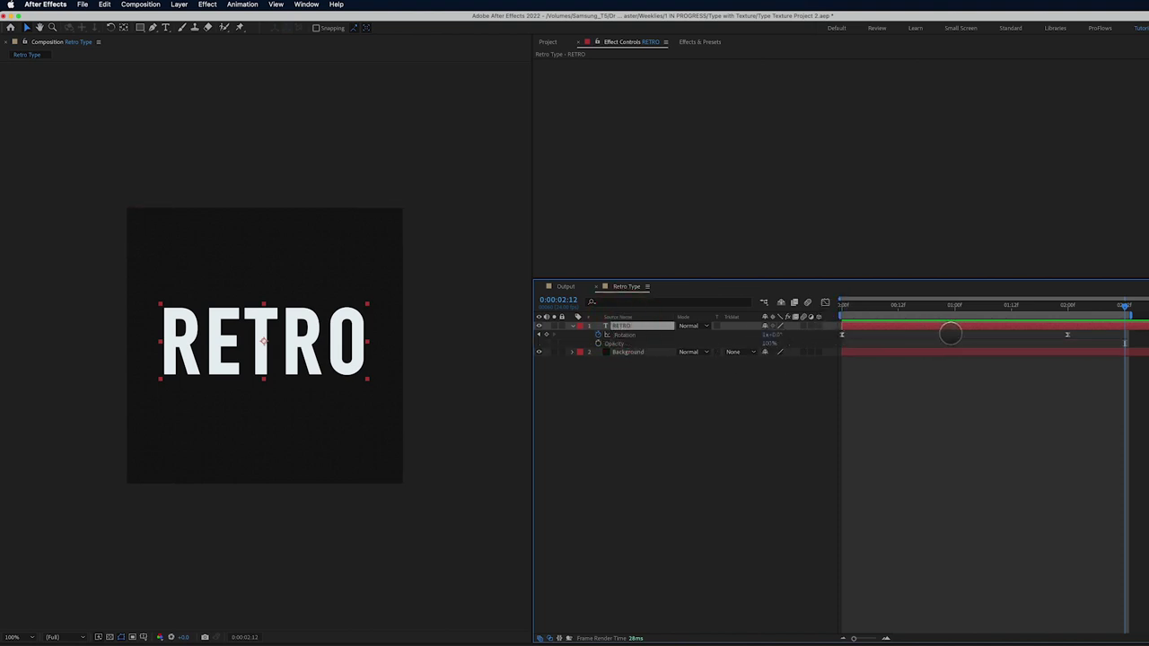
pyautogui.click(598, 343)
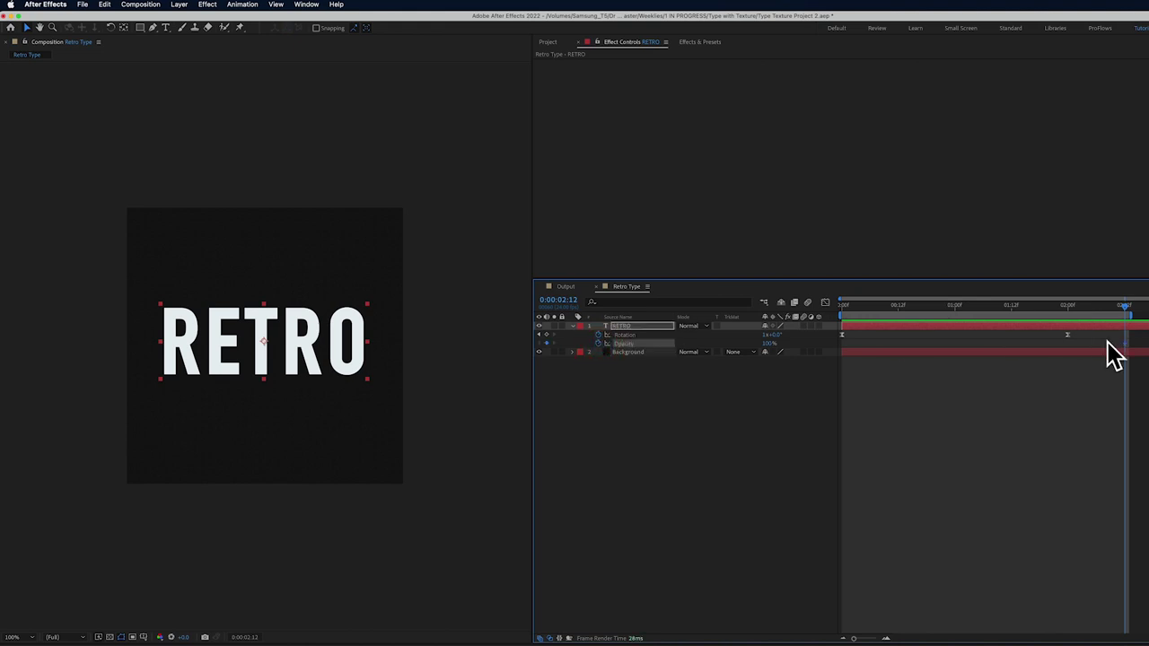
pyautogui.moveTo(1124, 344); pyautogui.dragTo(1099, 345)
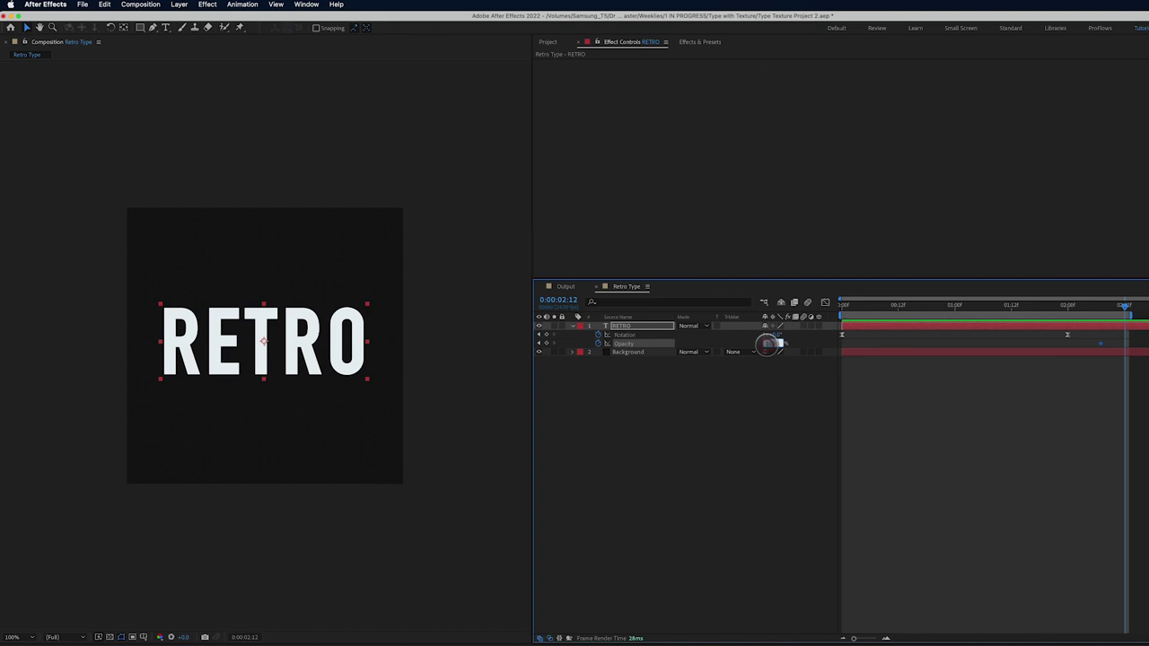
pyautogui.write('0')
pyautogui.press('Return')
pyautogui.press('pageup')
pyautogui.press('pageup')
pyautogui.press('pageup')
pyautogui.press('pageup')
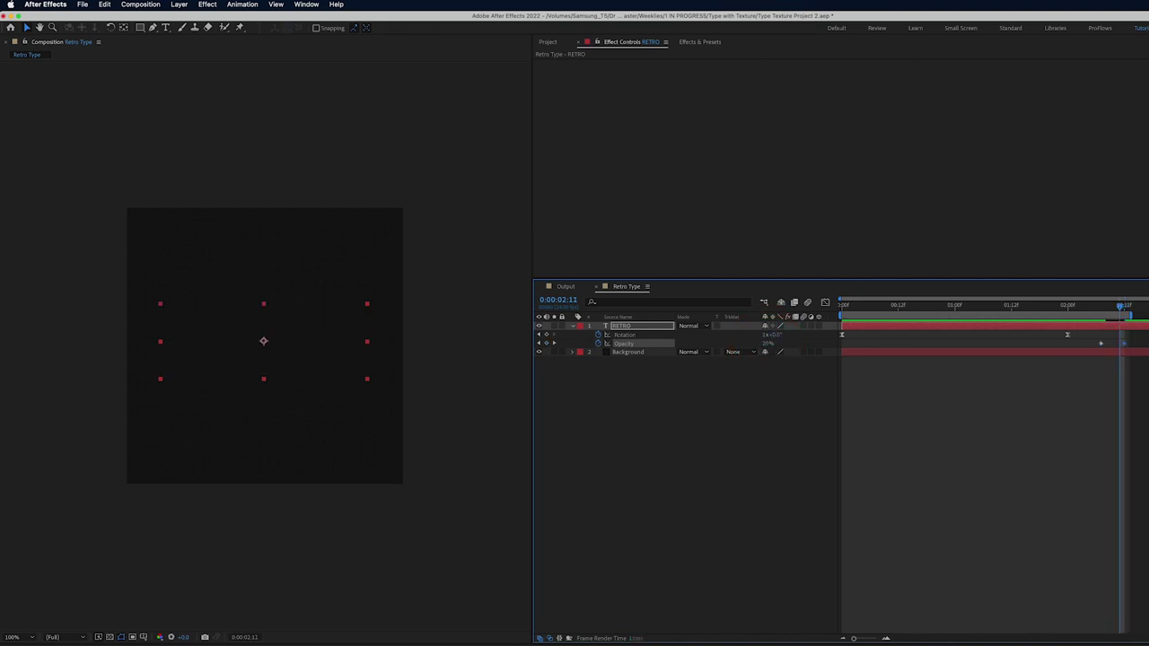
pyautogui.press('pageup')
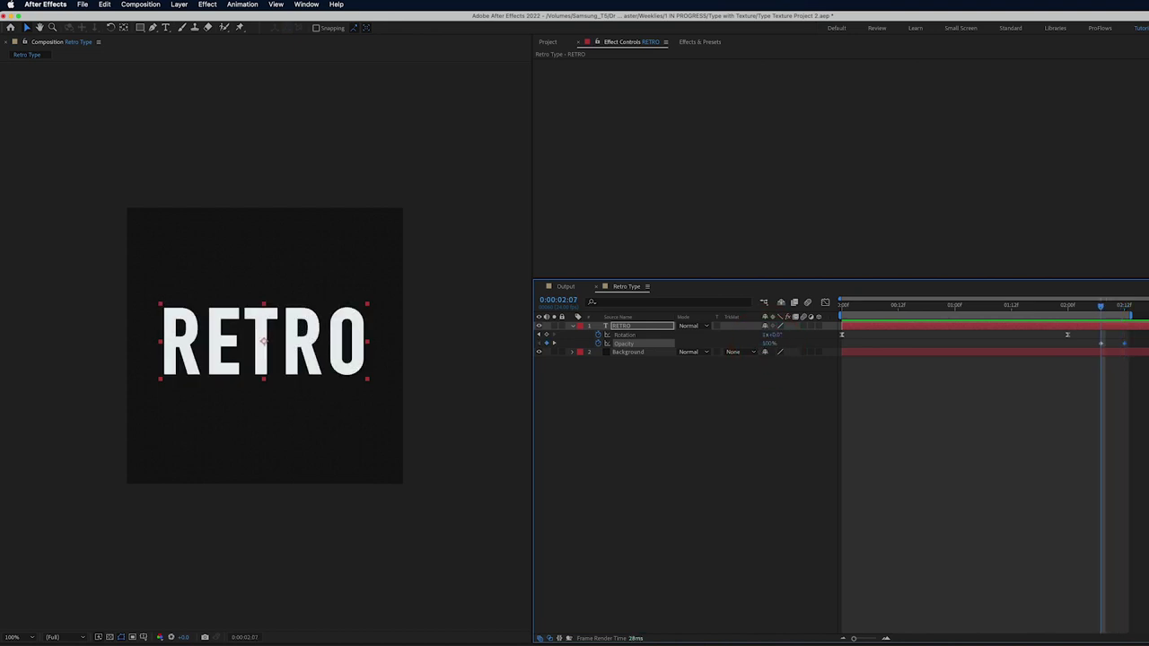
# Fade RETRO in from 0% at the first frame to 100% five frames later, and preview
pyautogui.click(842, 305)
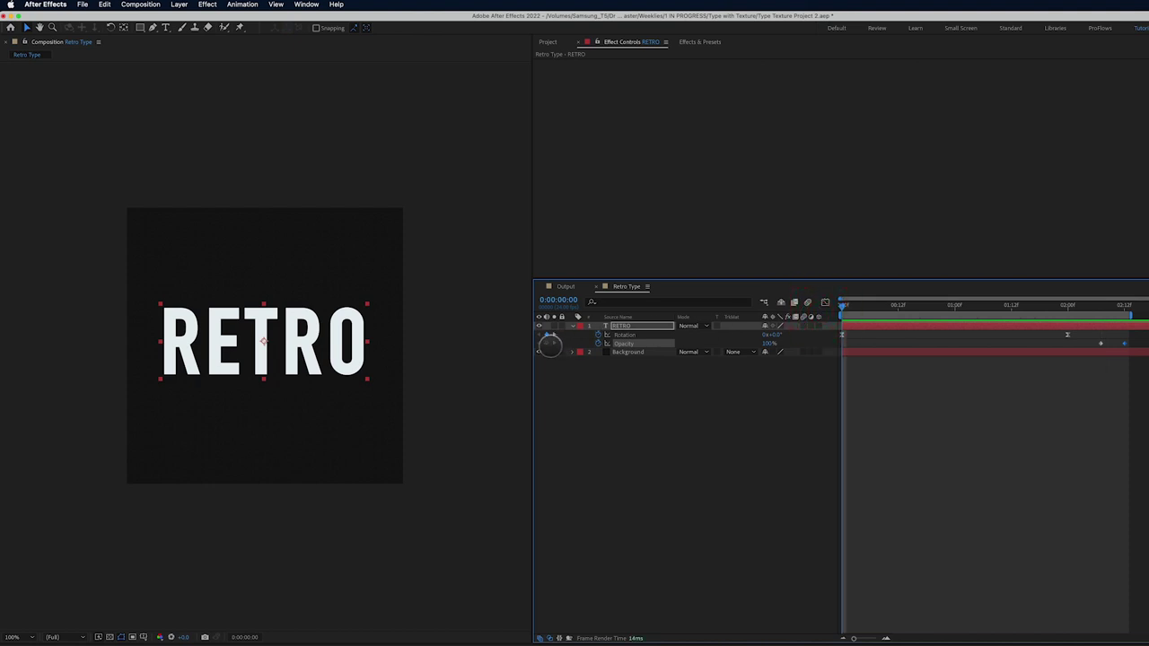
pyautogui.moveTo(769, 344); pyautogui.dragTo(629, 350)
pyautogui.press('pagedown')
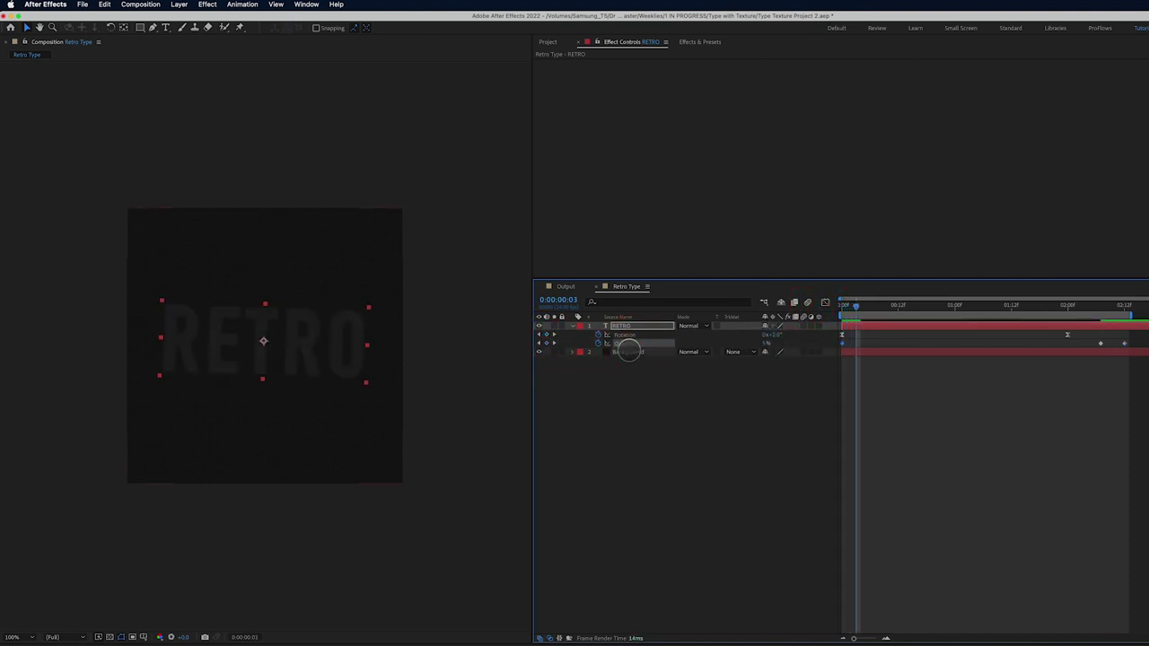
pyautogui.moveTo(764, 348); pyautogui.dragTo(923, 351)
pyautogui.click(922, 355)
pyautogui.press('space')
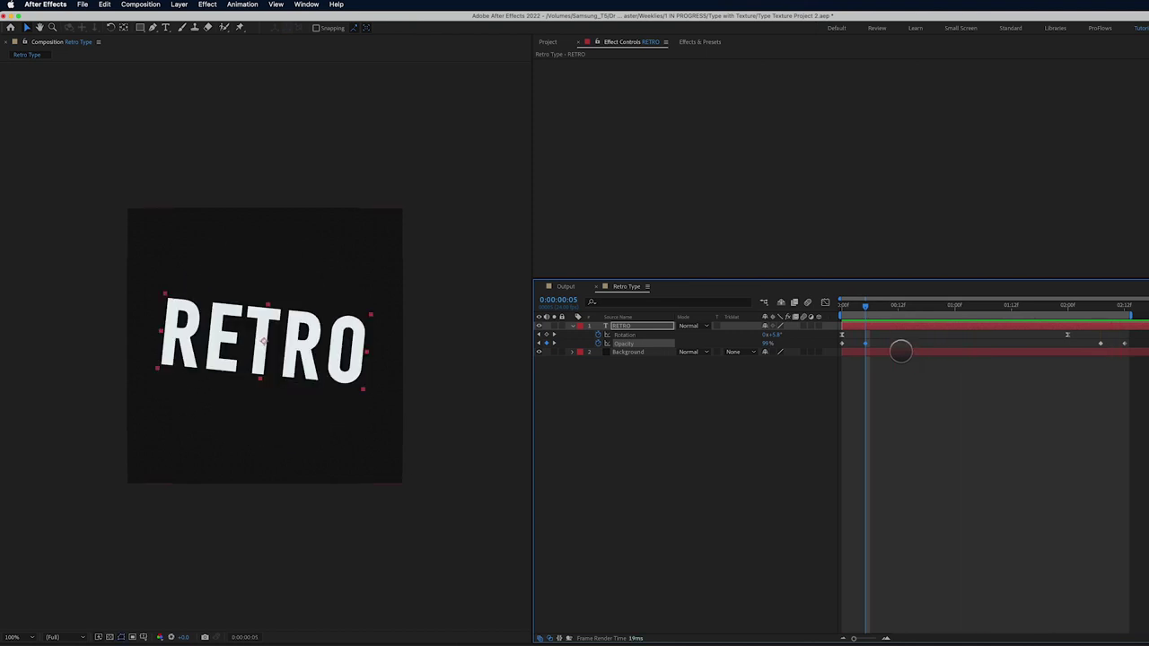
pyautogui.moveTo(866, 305); pyautogui.dragTo(843, 305)
pyautogui.click(621, 325)
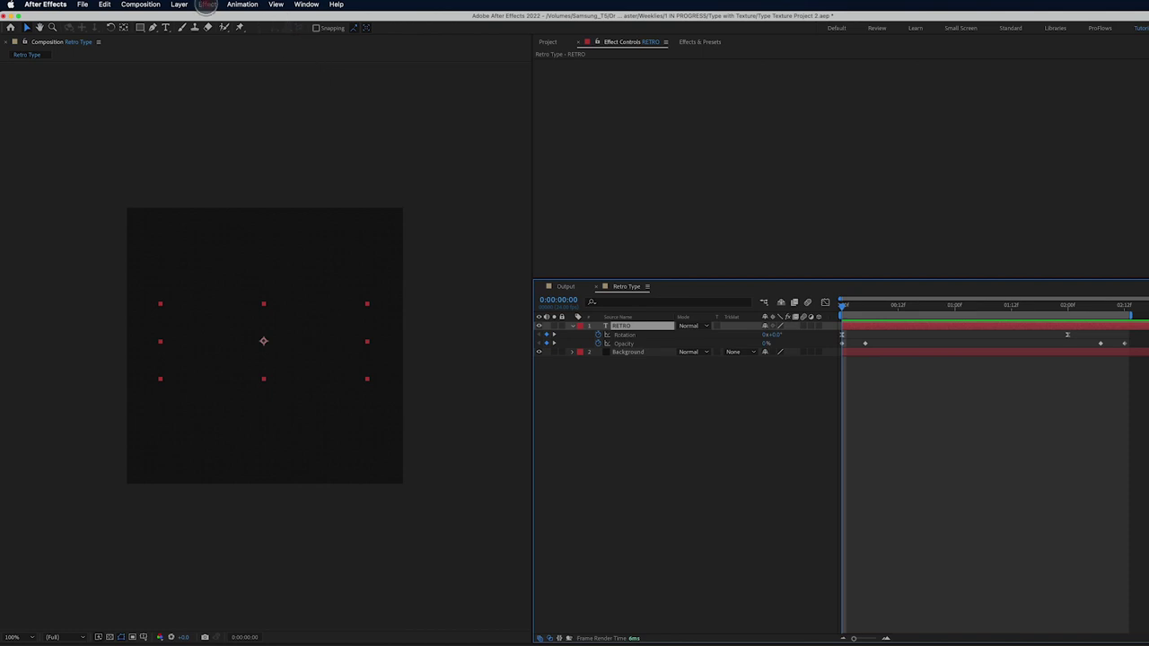
# Apply the Time > Echo effect to RETRO and go to frame 17 mid-spin
pyautogui.click(207, 3)
pyautogui.moveTo(240, 567)
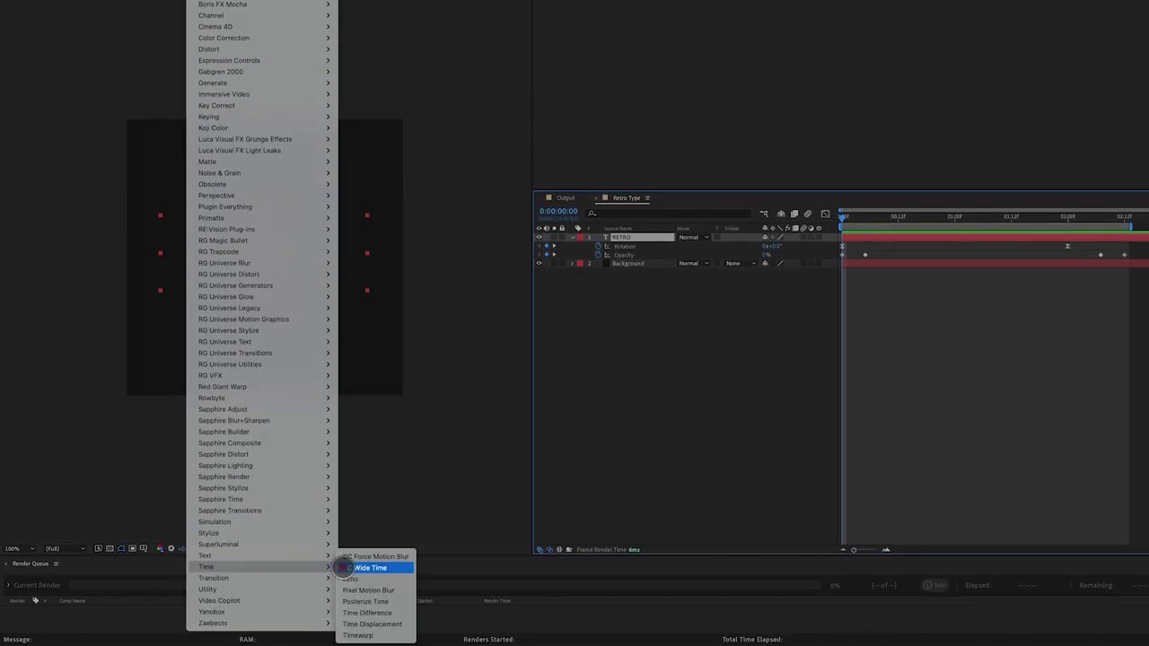
pyautogui.click(355, 579)
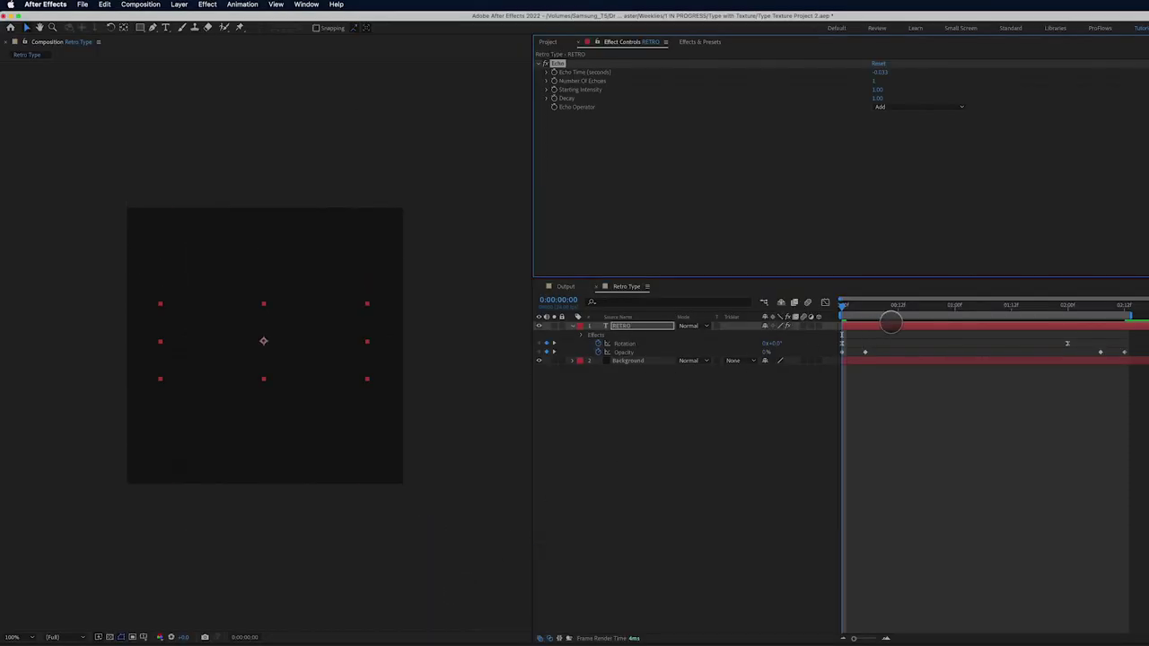
pyautogui.moveTo(892, 308); pyautogui.dragTo(923, 308)
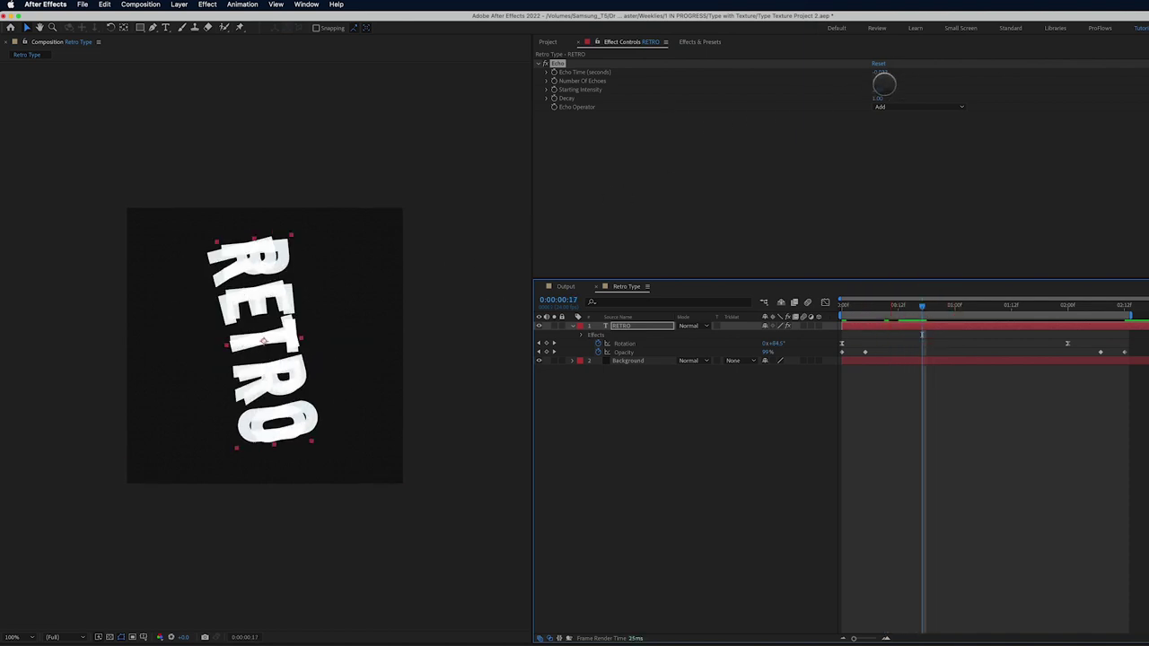
pyautogui.click(596, 81)
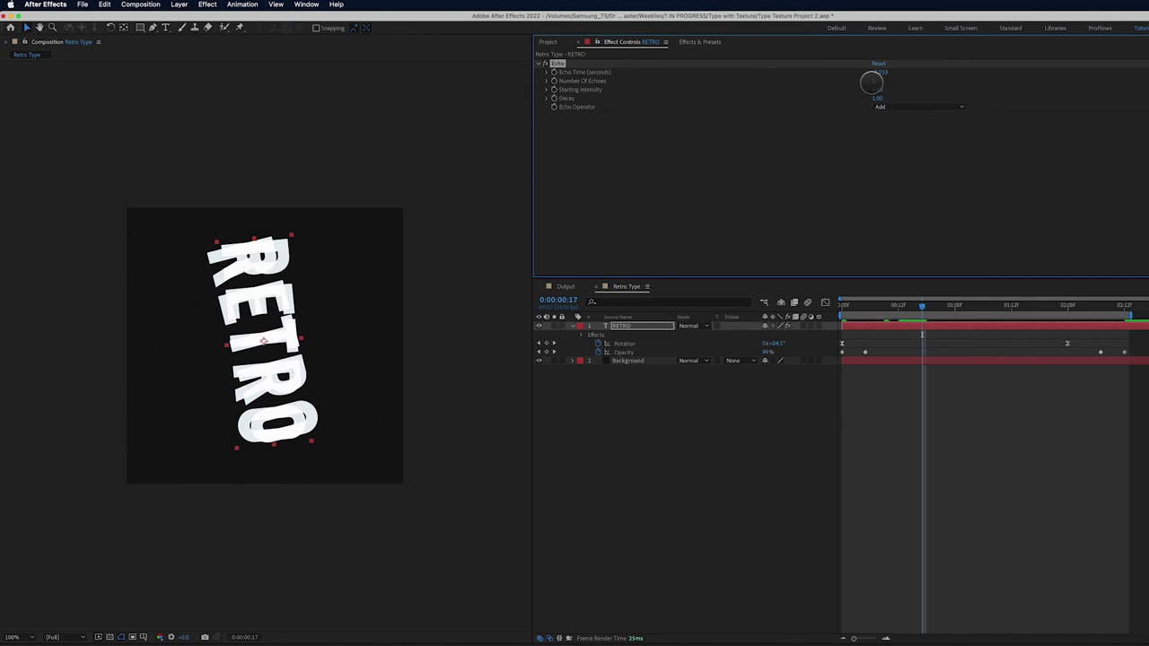
# Set Echo to 18 echoes, 0.80 decay and the Screen operator, then preview
pyautogui.click(872, 82)
pyautogui.write('18')
pyautogui.press('Return')
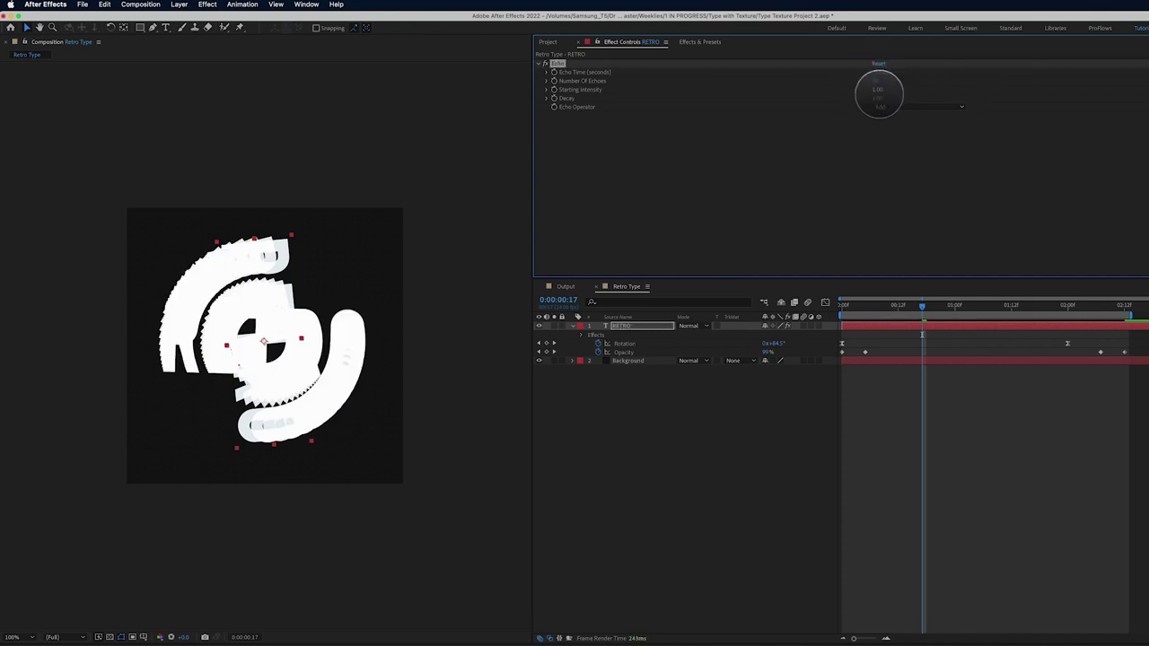
pyautogui.click(879, 99)
pyautogui.click(879, 98)
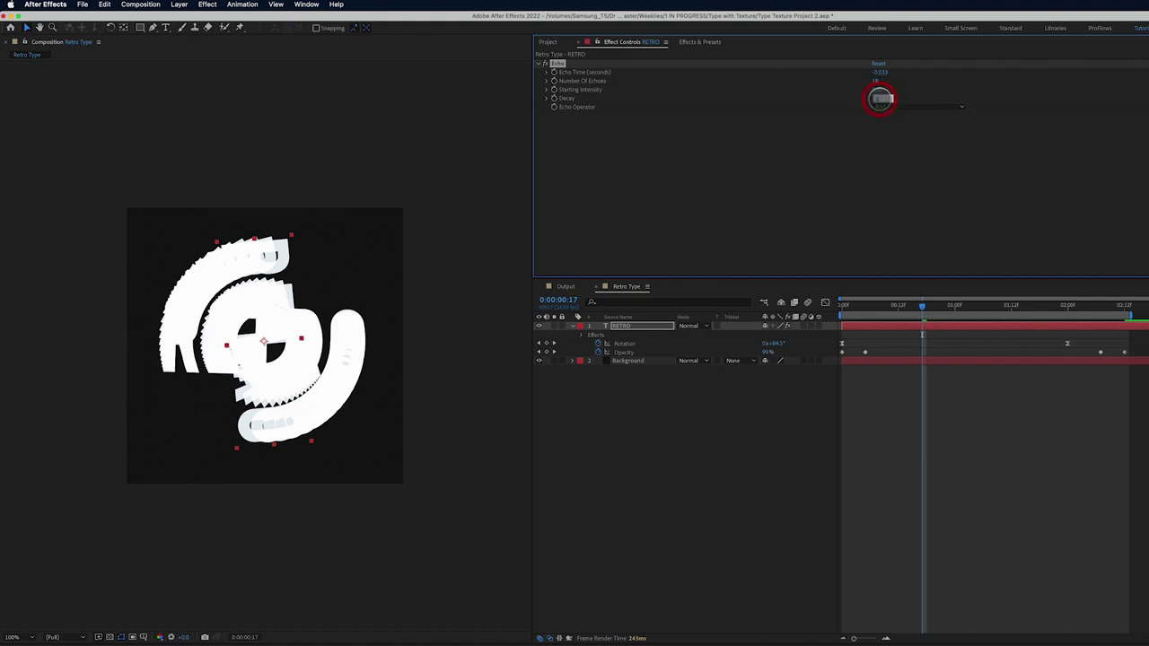
pyautogui.write('.8')
pyautogui.press('Return')
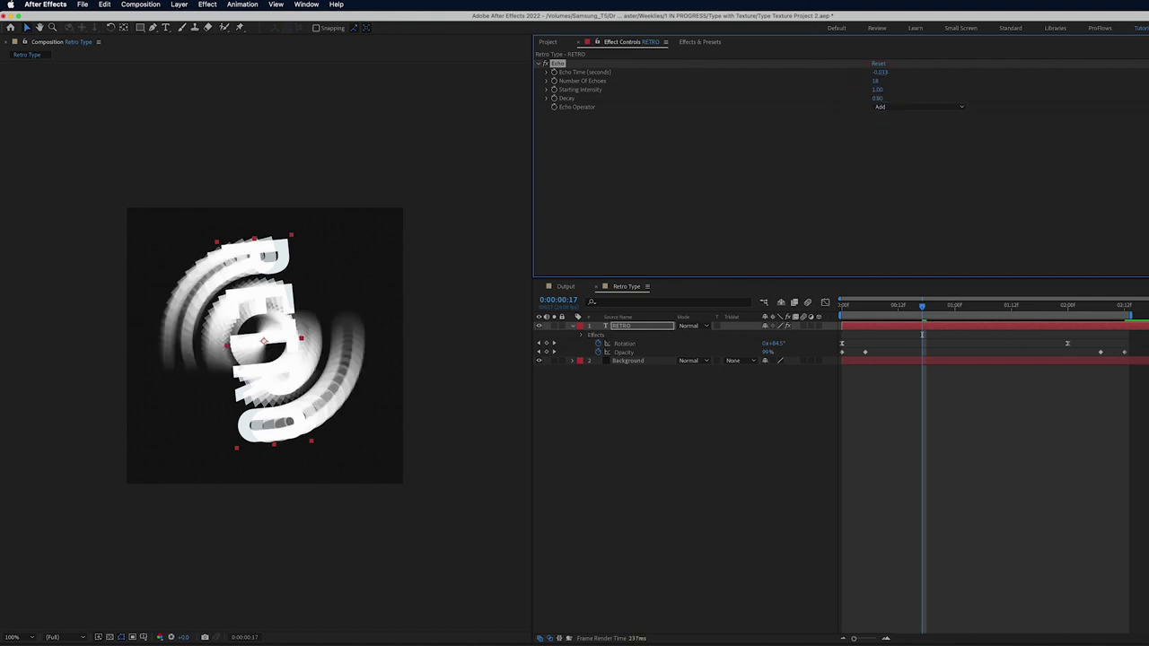
pyautogui.click(896, 107)
pyautogui.click(902, 152)
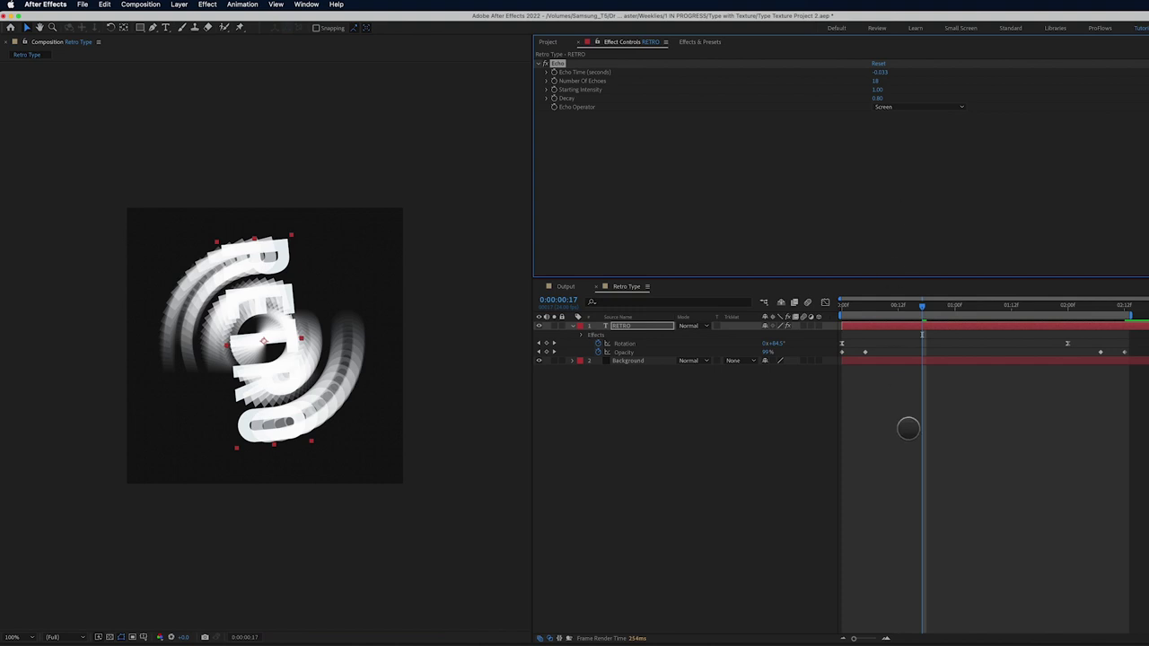
pyautogui.press('space')
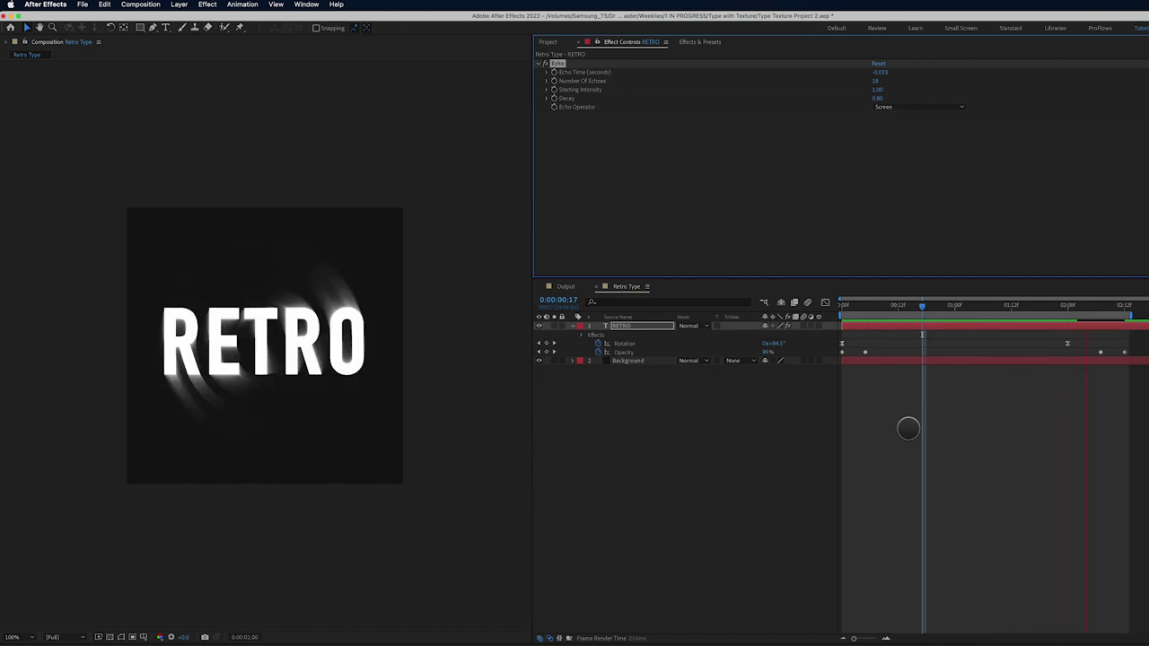
# Duplicate RETRO, and confirm the Background solid's colour is #121213
pyautogui.press('space')
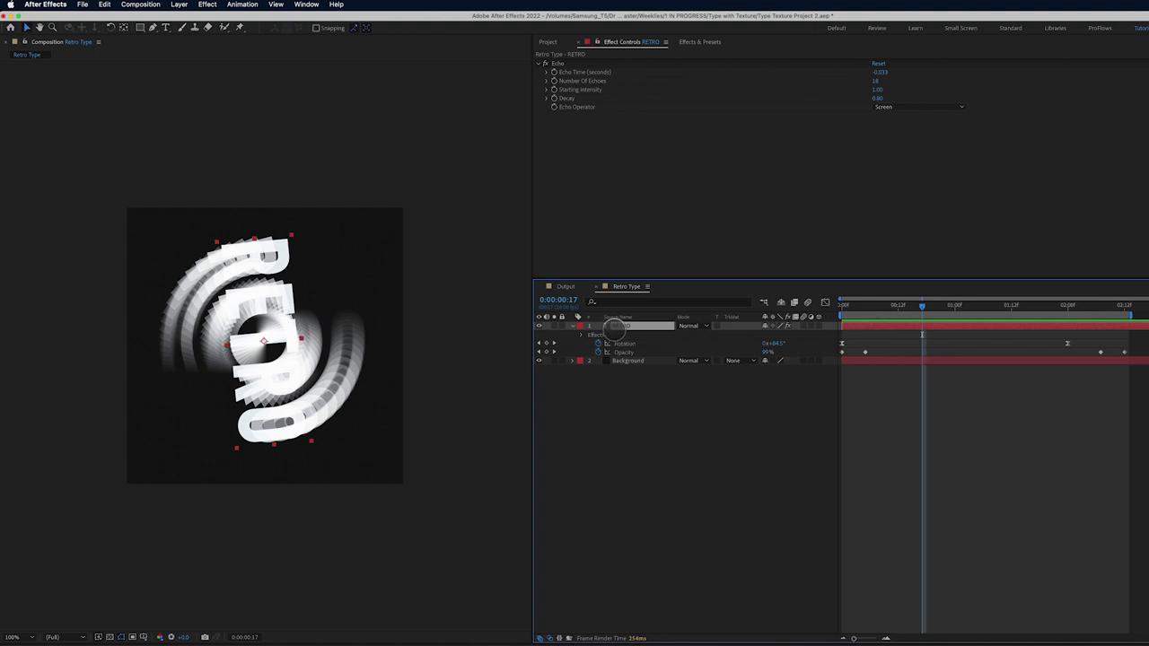
pyautogui.hotkey('ctrl', 'd')
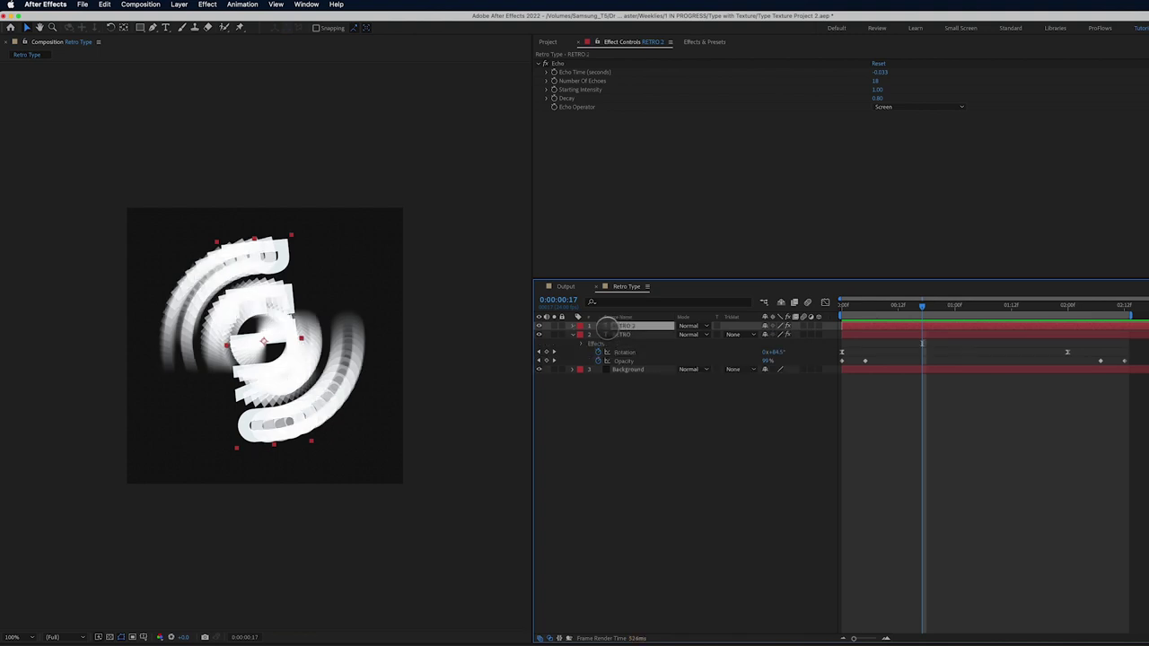
pyautogui.click(610, 369)
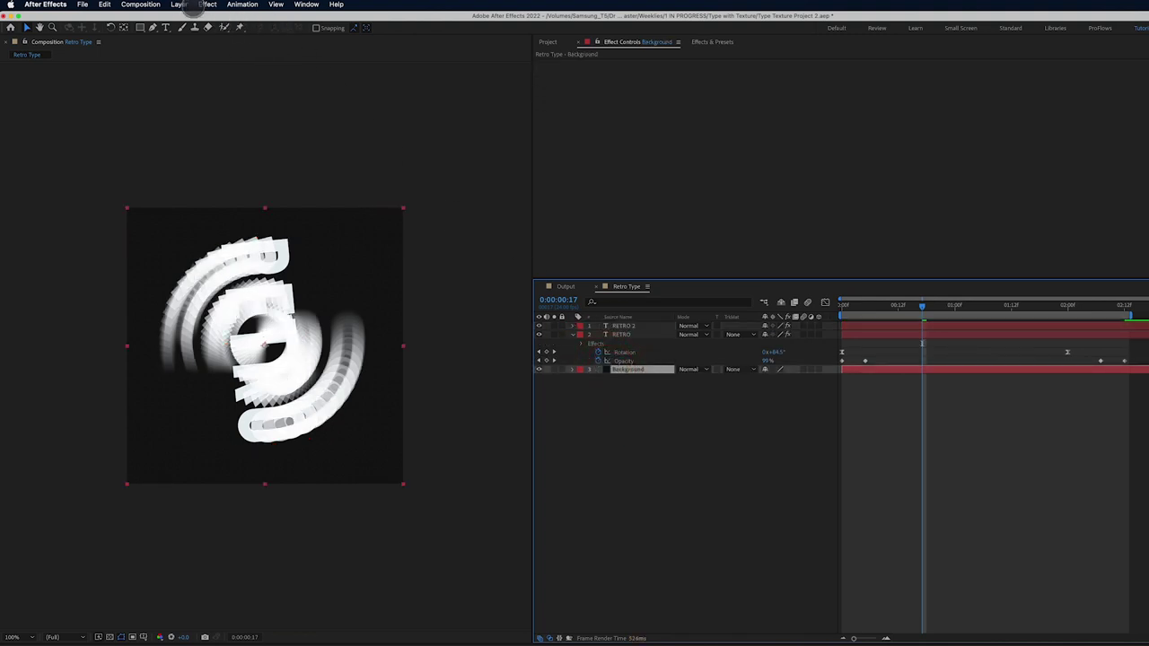
pyautogui.click(180, 5)
pyautogui.click(193, 31)
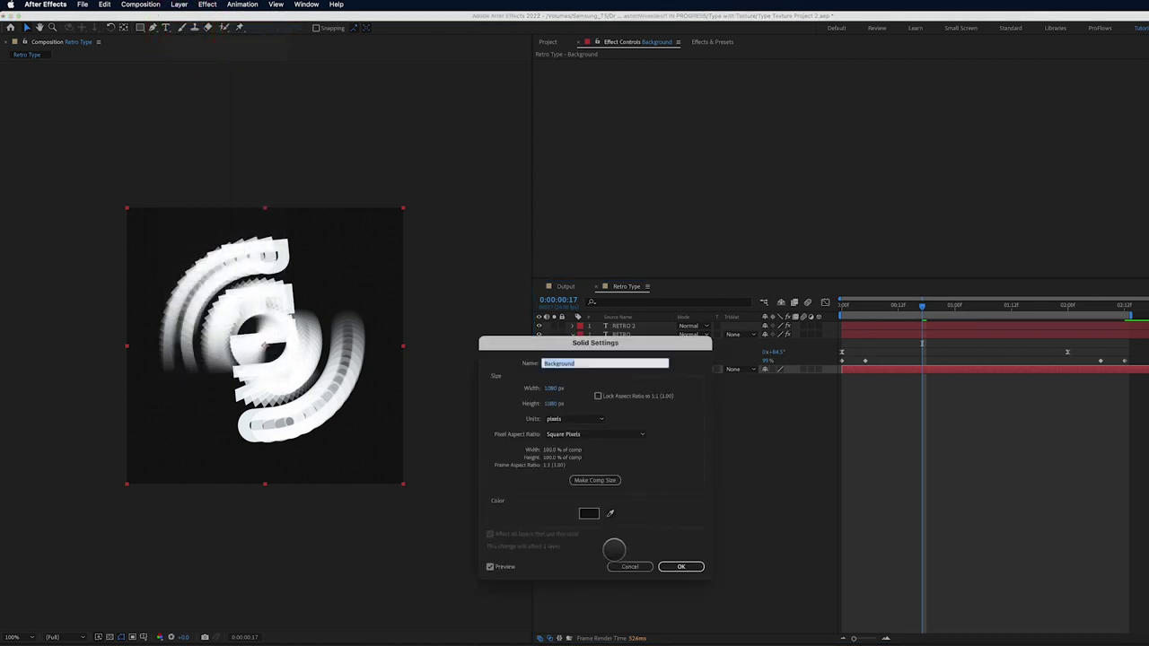
pyautogui.click(590, 512)
pyautogui.click(571, 477)
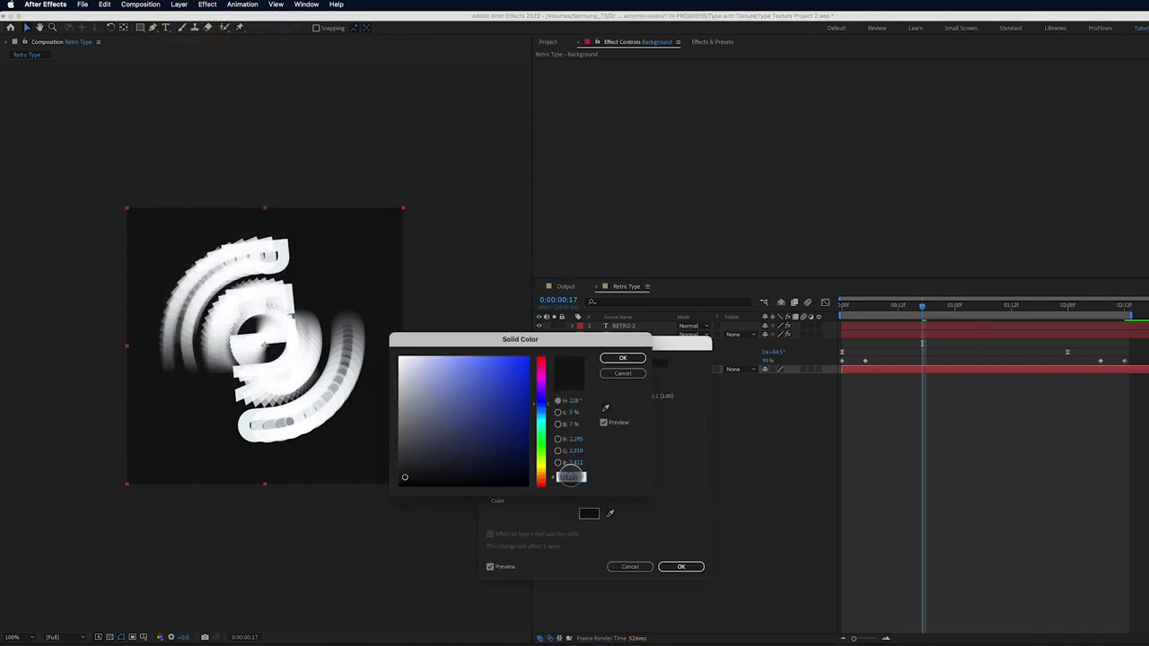
pyautogui.click(622, 357)
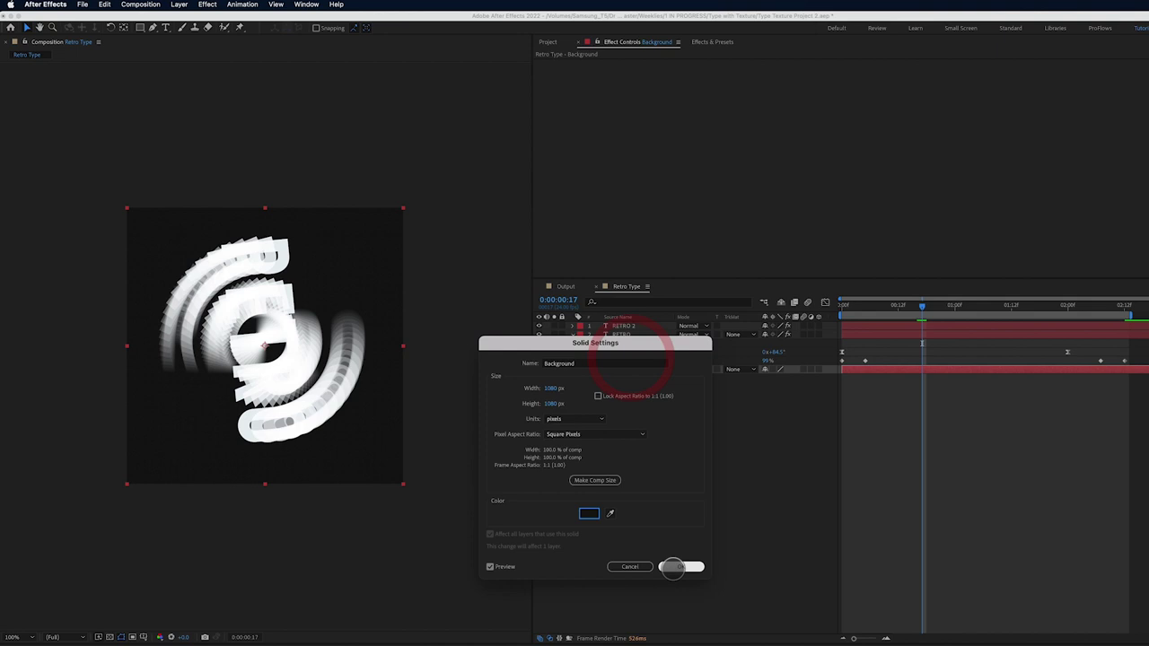
pyautogui.click(679, 567)
# Fill the RETRO 2 text with dark grey
pyautogui.click(626, 326)
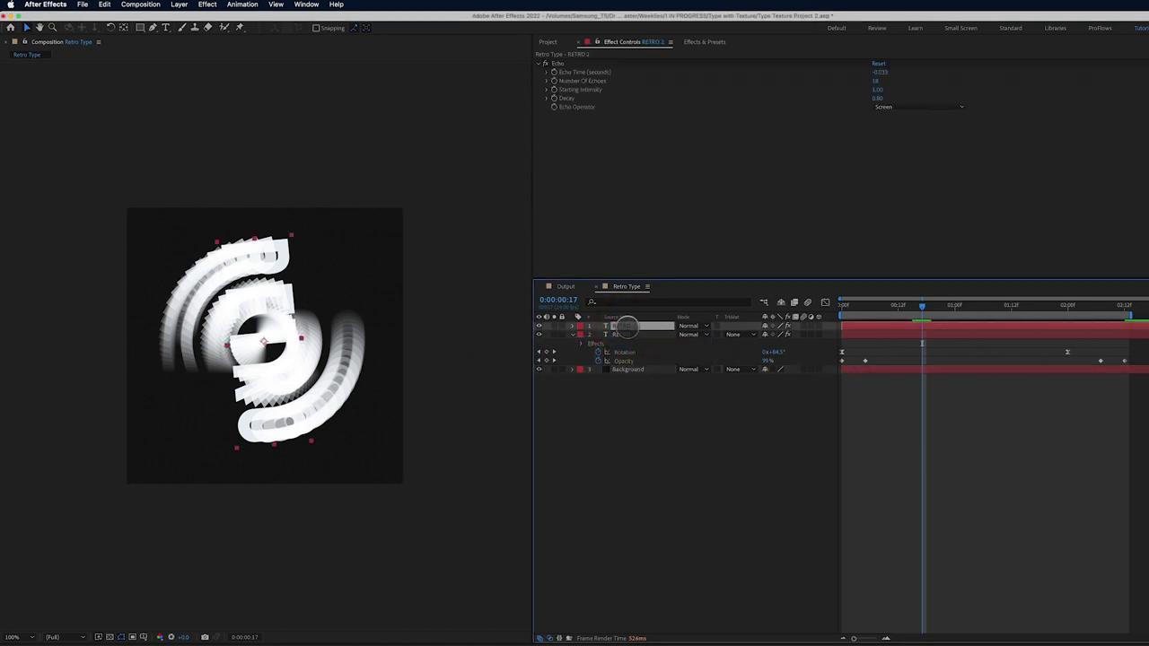
pyautogui.doubleClick(604, 326)
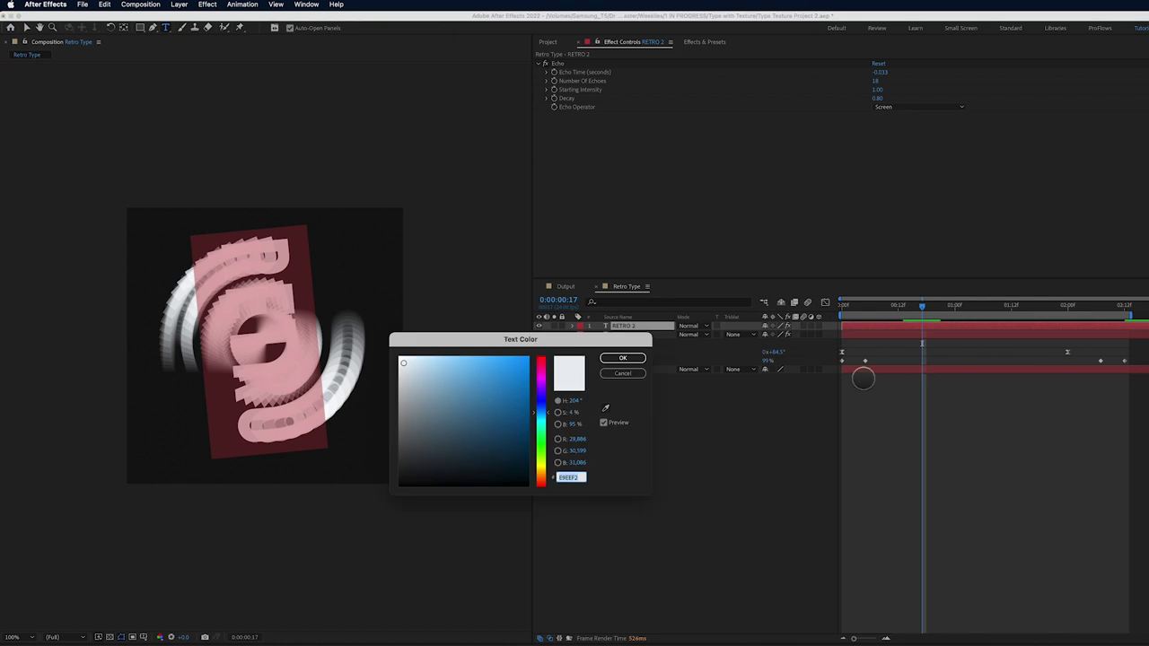
pyautogui.press('super+v')
pyautogui.click(623, 358)
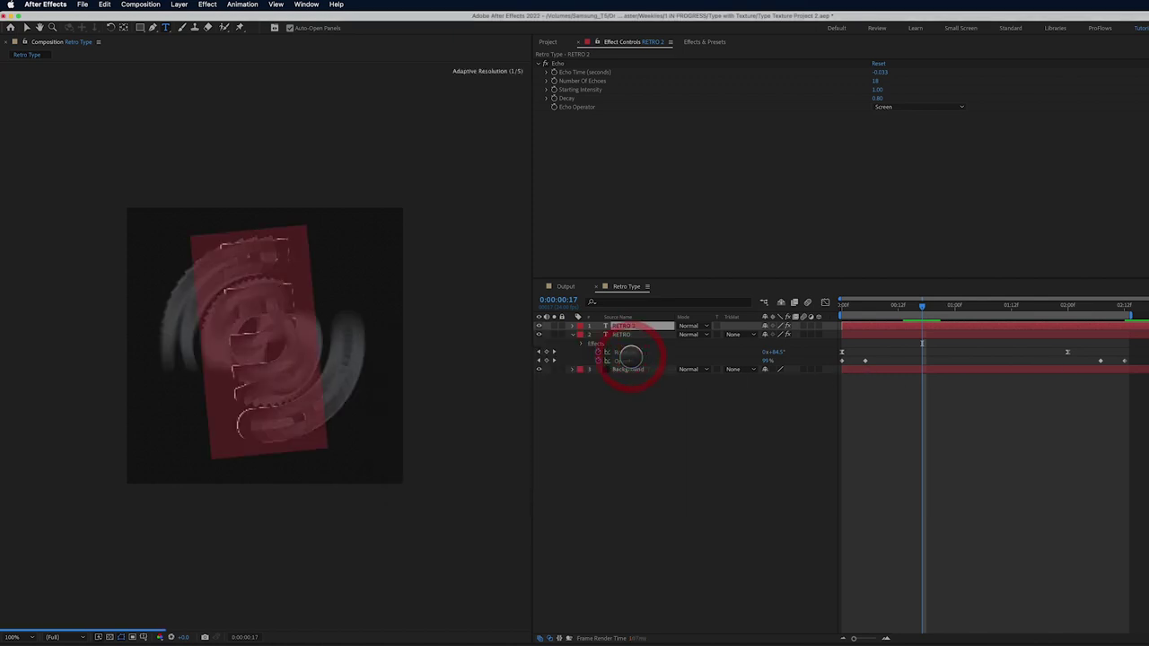
pyautogui.click(540, 83)
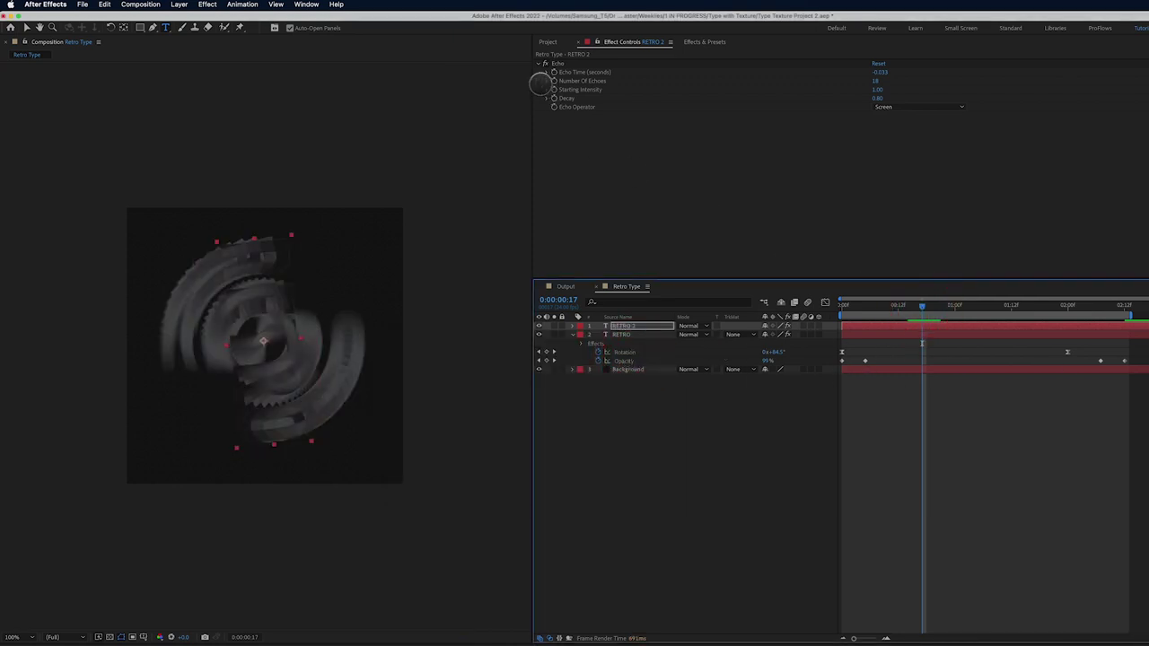
# Set RETRO 2's opacity to 100% and delete its Echo effect
pyautogui.click(544, 57)
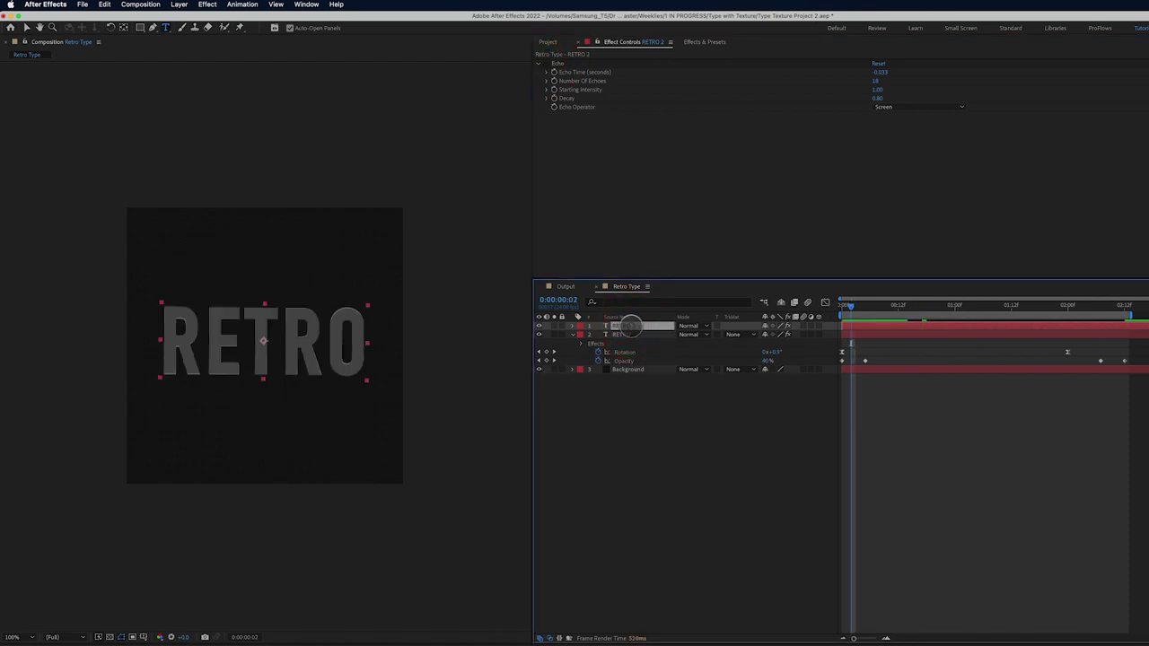
pyautogui.press('t')
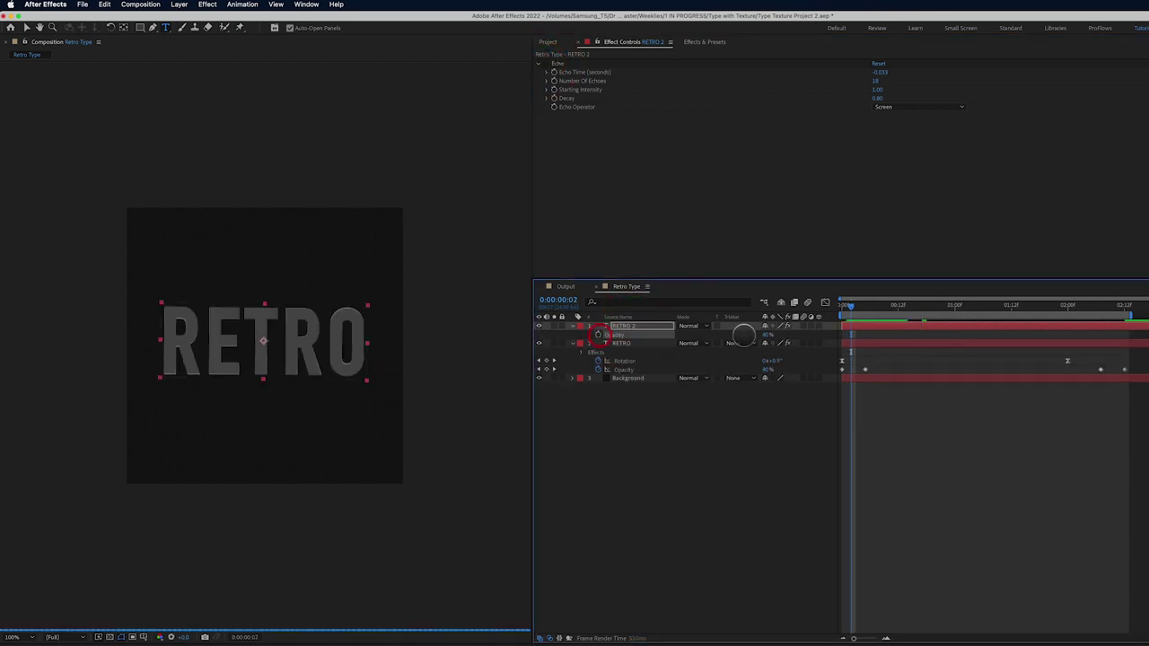
pyautogui.moveTo(765, 334); pyautogui.dragTo(859, 333)
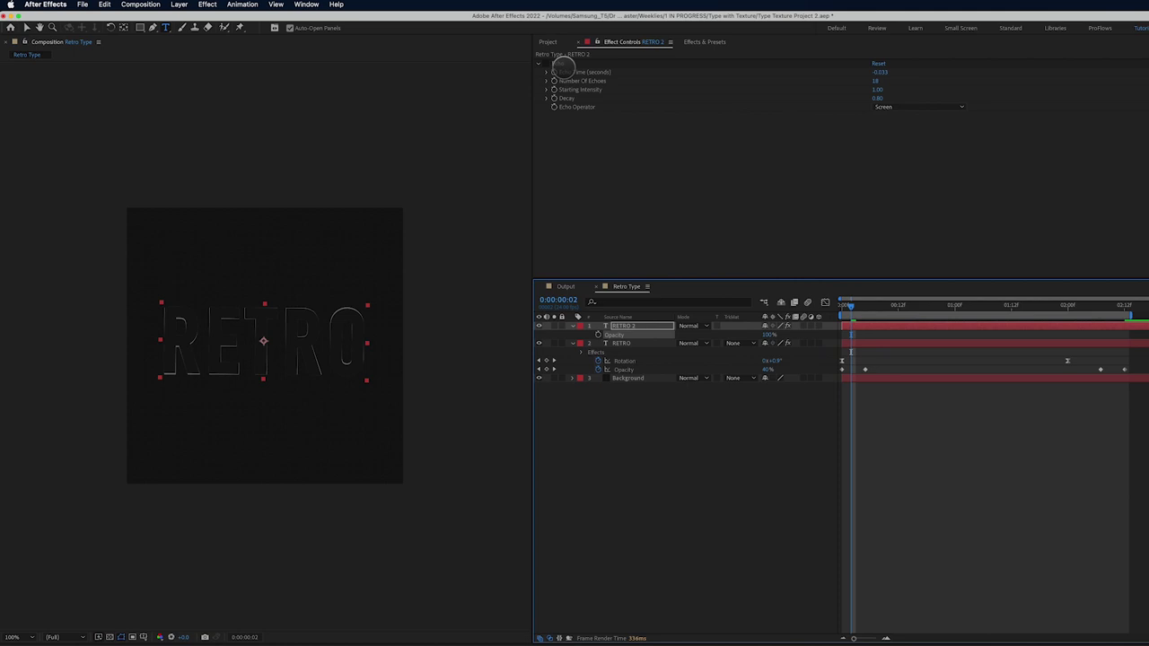
pyautogui.click(559, 65)
pyautogui.press('Delete')
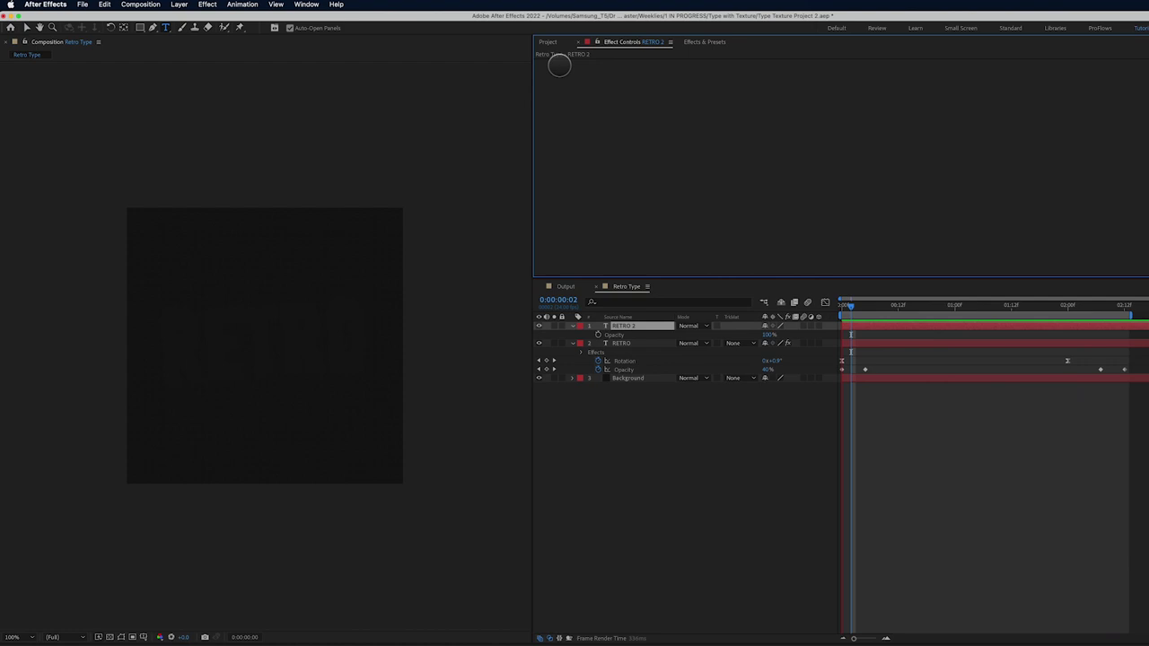
# Move to frame 6 to inspect the dark grey copy over the echoing text
pyautogui.moveTo(849, 305)
pyautogui.mouseDown()
pyautogui.moveTo(867, 312)
pyautogui.moveTo(866, 301)
pyautogui.mouseUp()
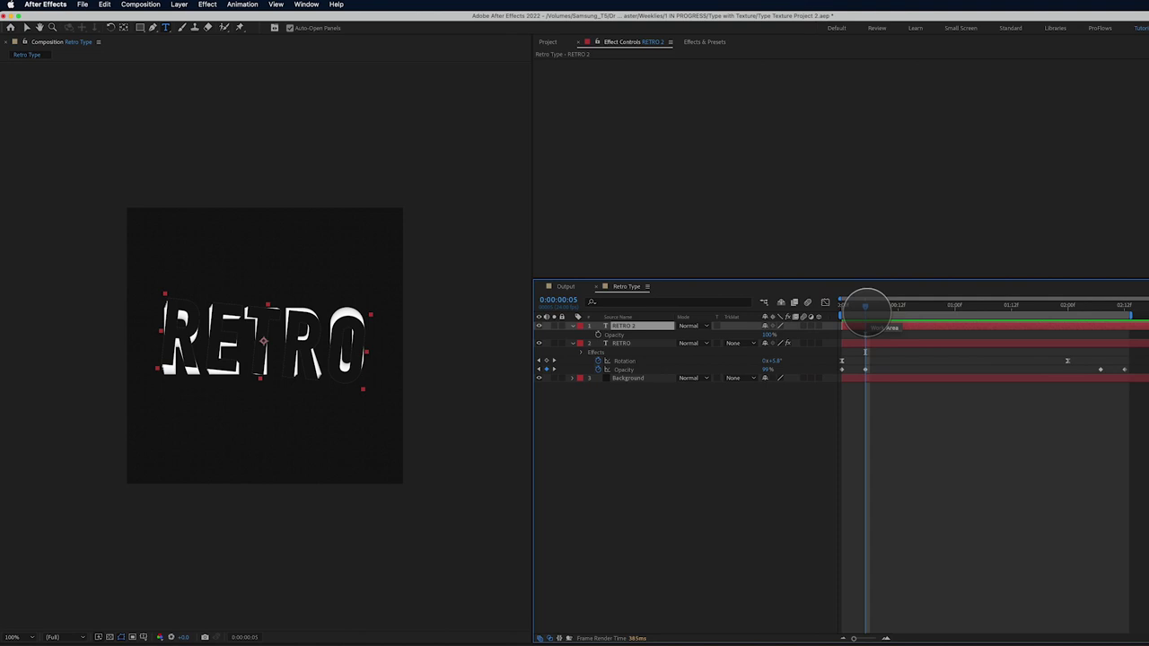
# Create a new adjustment layer named FX on top of the text
pyautogui.click(180, 5)
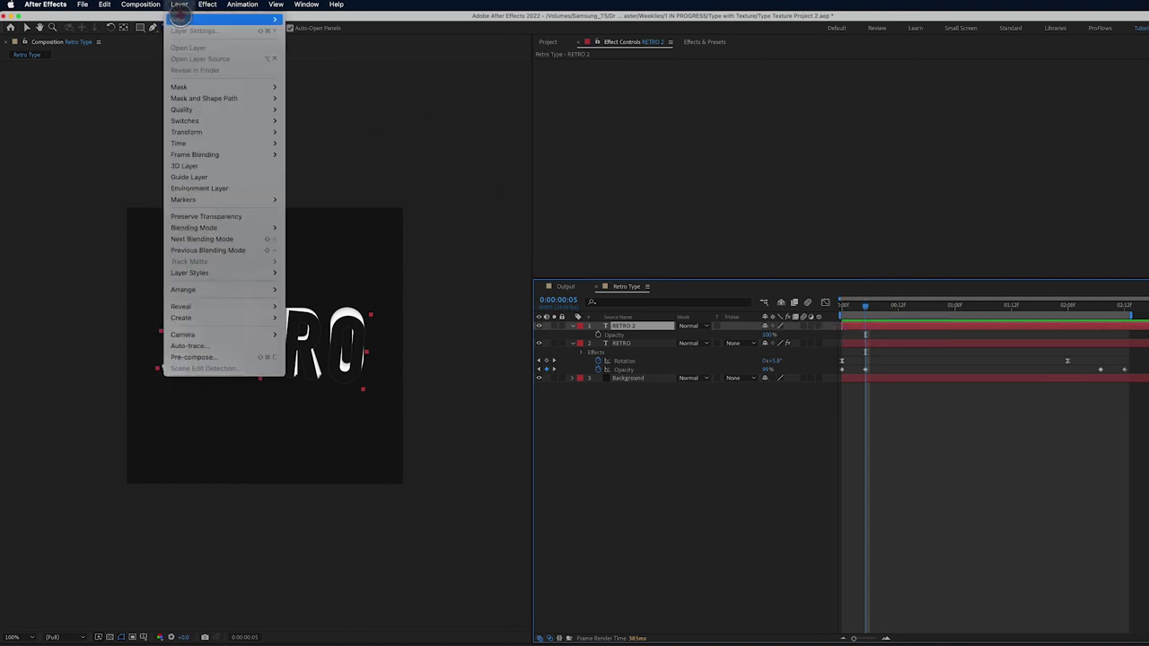
pyautogui.moveTo(179, 18)
pyautogui.click(335, 88)
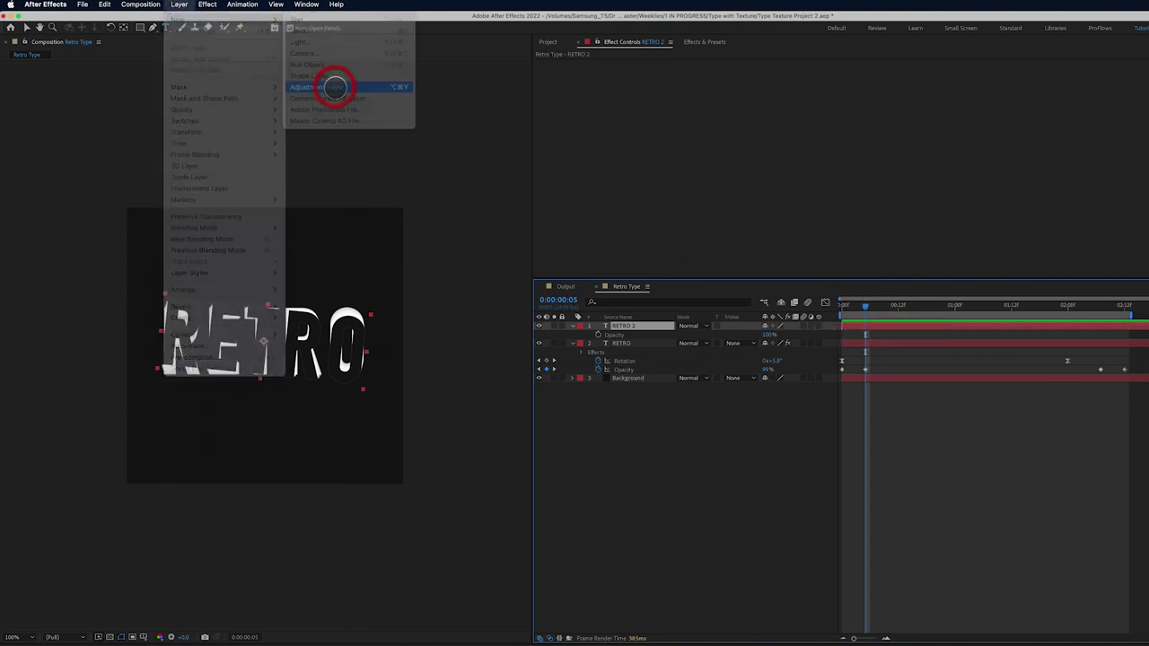
pyautogui.press('Return')
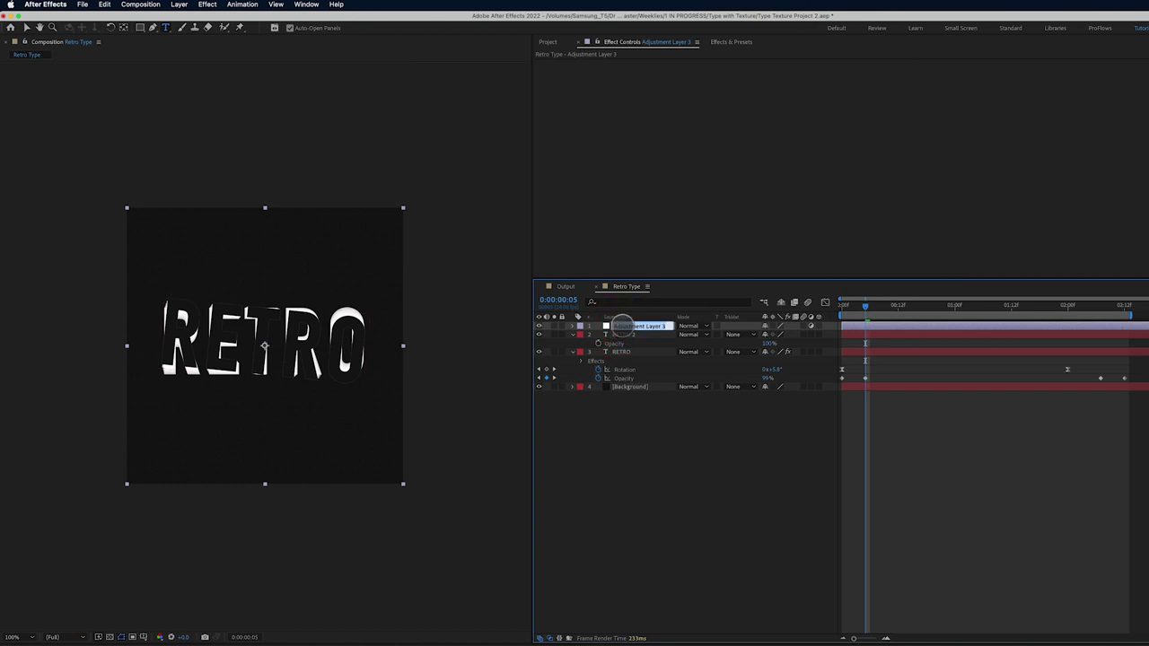
pyautogui.write('FX')
pyautogui.press('Return')
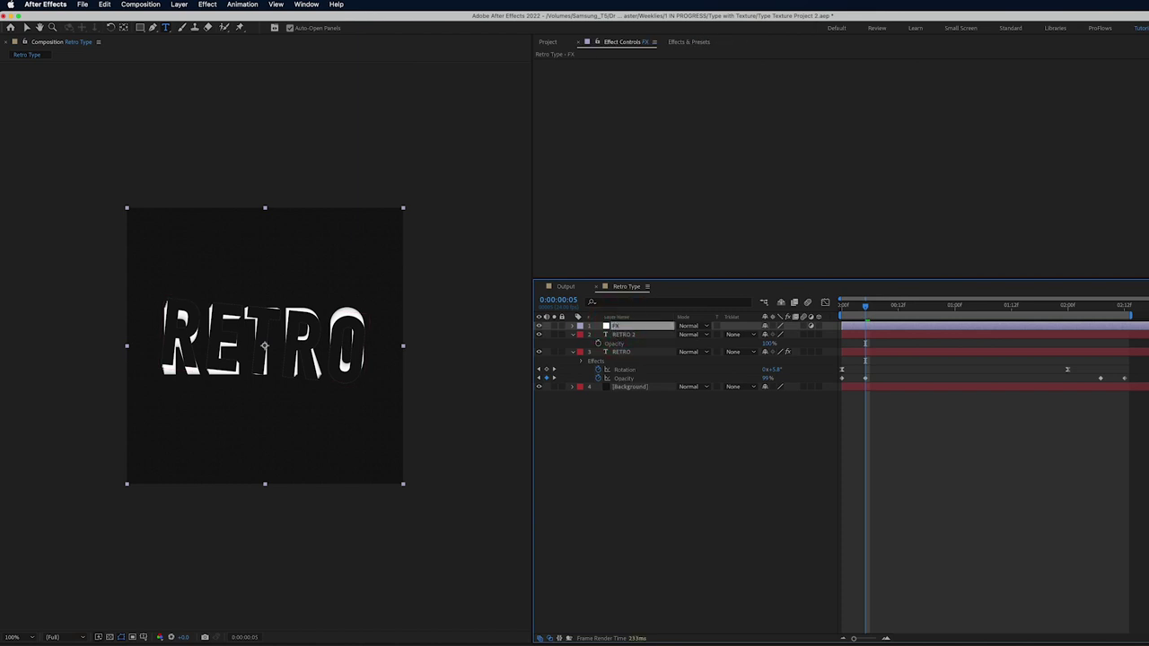
pyautogui.click(26, 27)
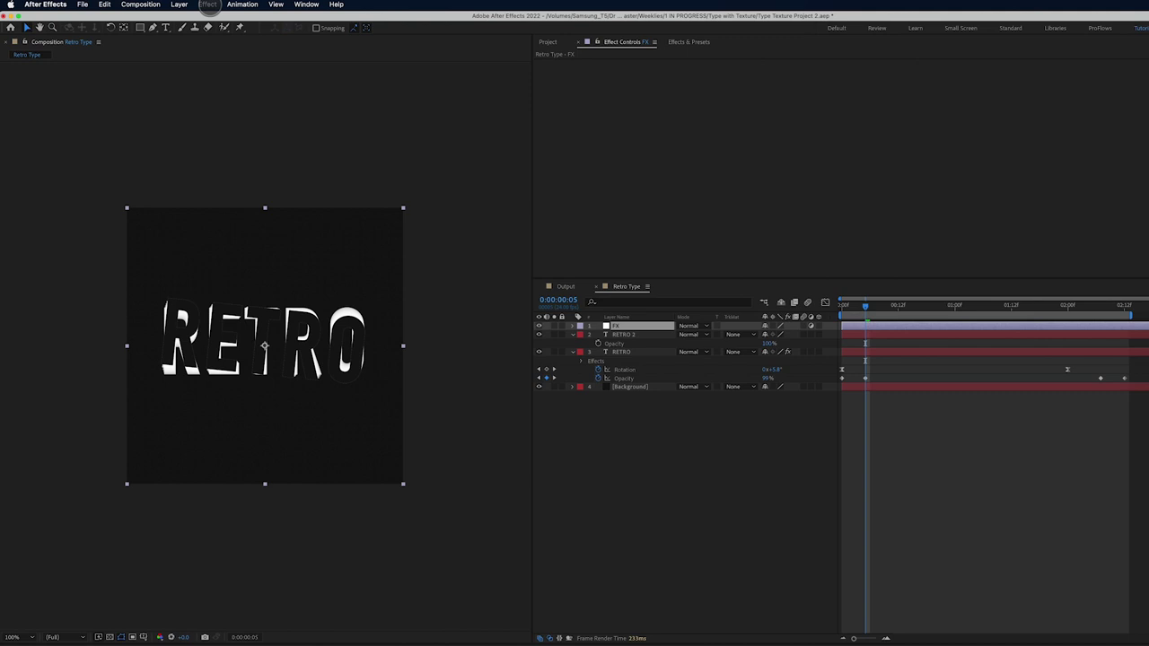
# Apply Fast Box Blur to the FX layer with a Blur Radius of 1.5
pyautogui.click(208, 4)
pyautogui.moveTo(225, 81)
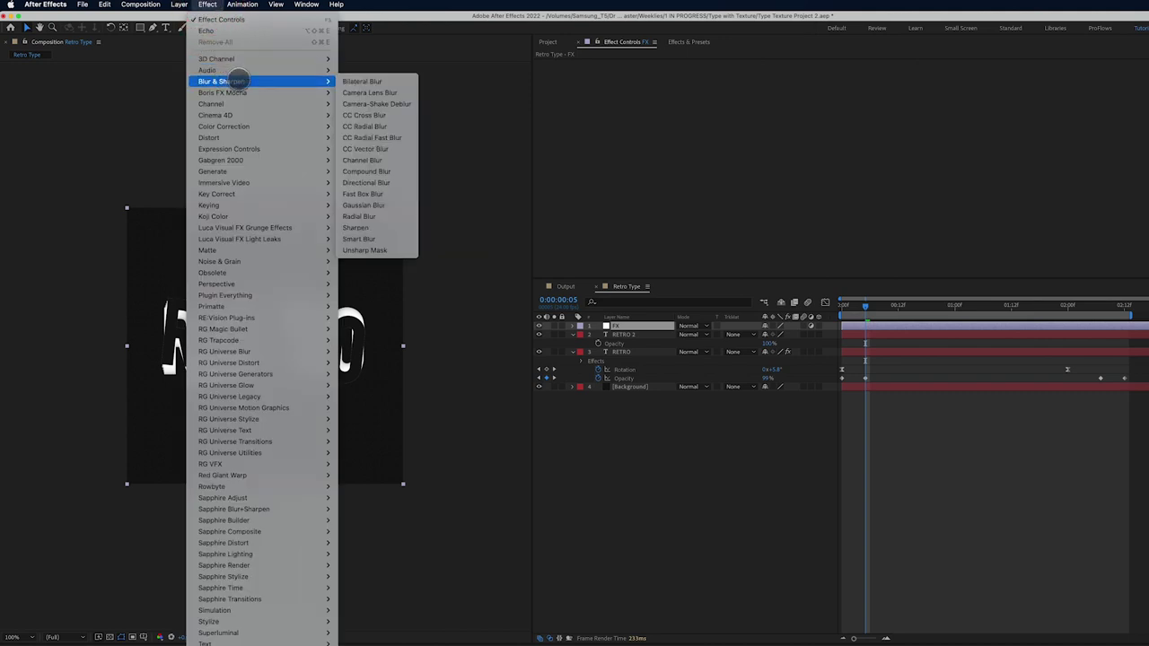
pyautogui.click(375, 192)
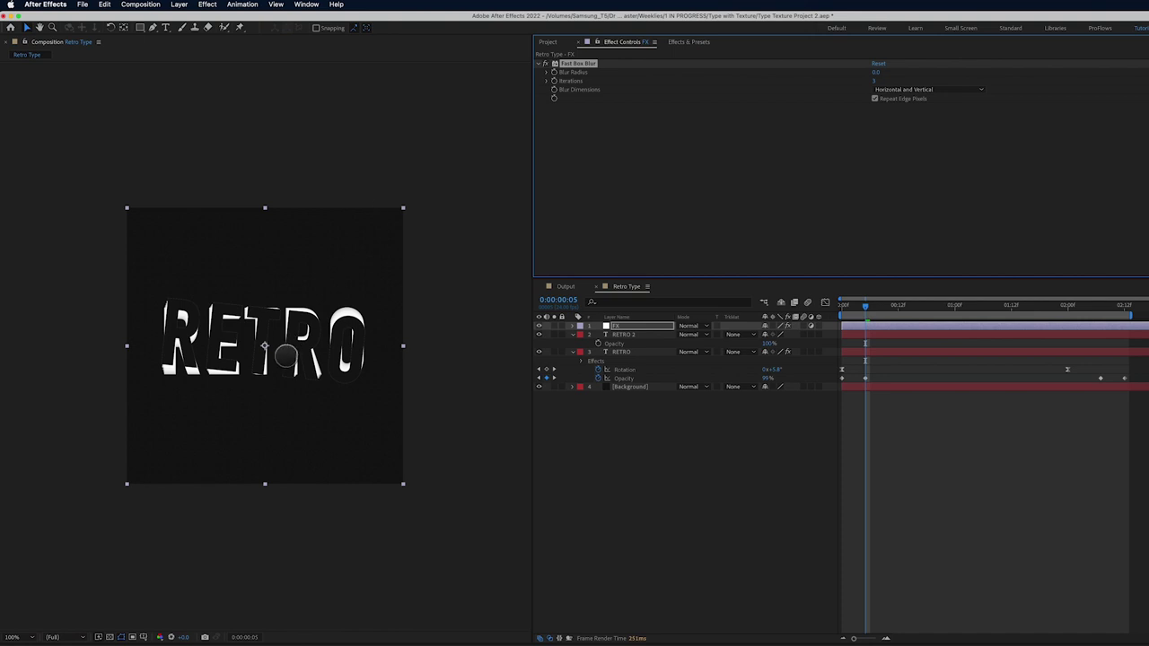
pyautogui.press('.')
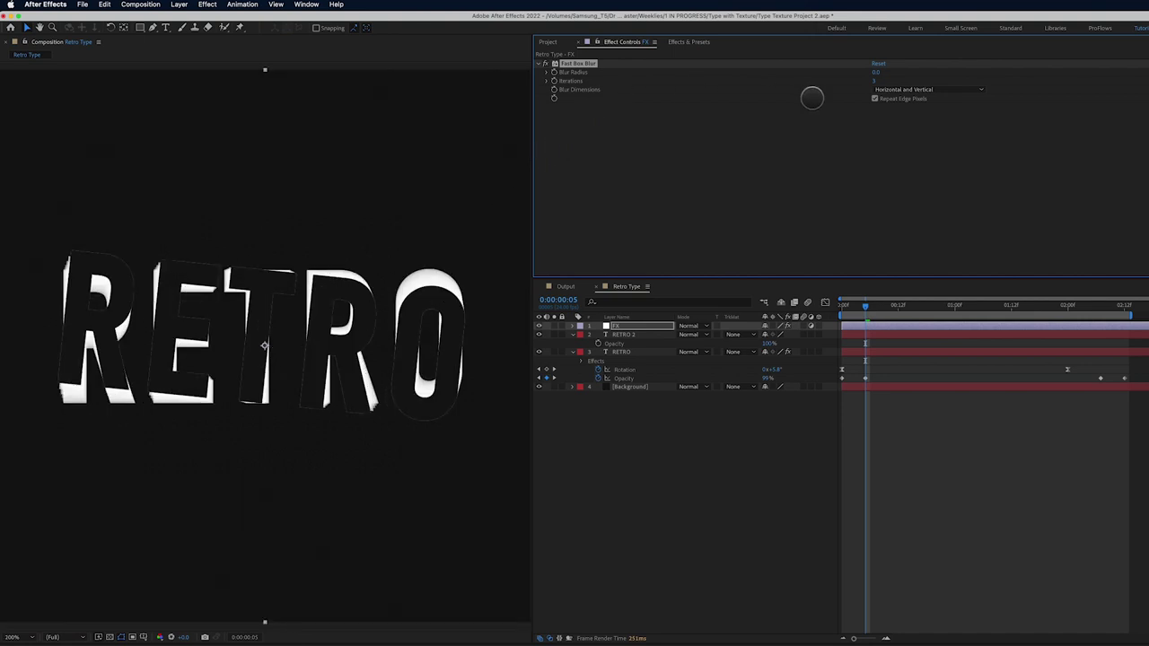
pyautogui.click(879, 74)
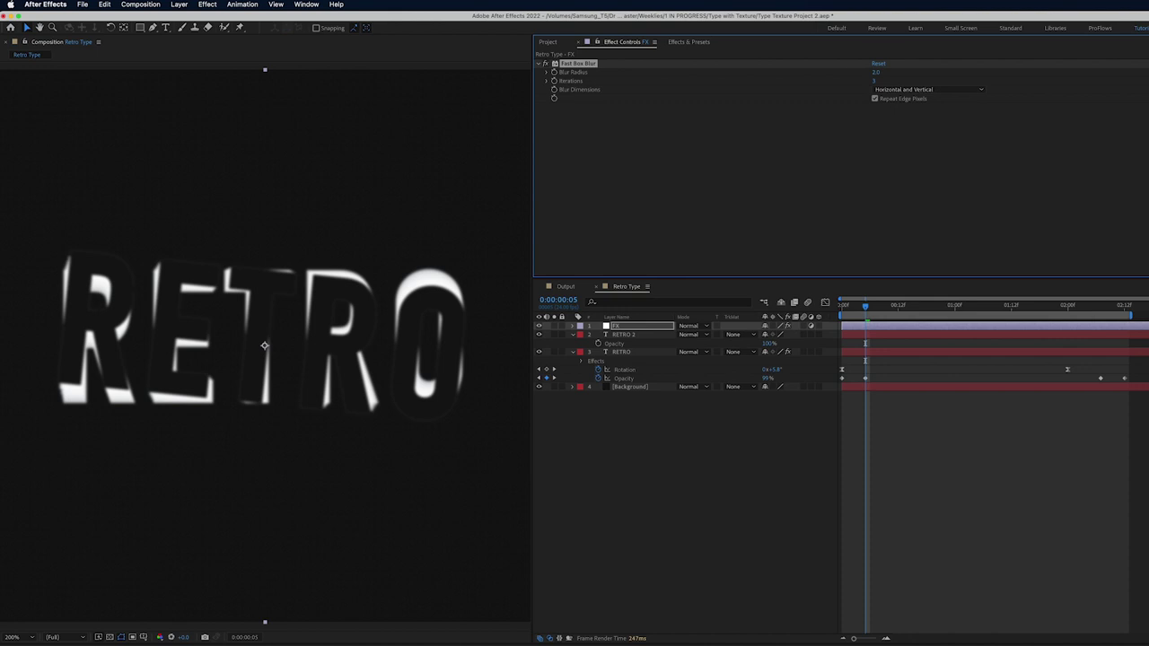
pyautogui.click(878, 72)
pyautogui.write('1.5')
pyautogui.press('Return')
pyautogui.write('1')
pyautogui.press('Return')
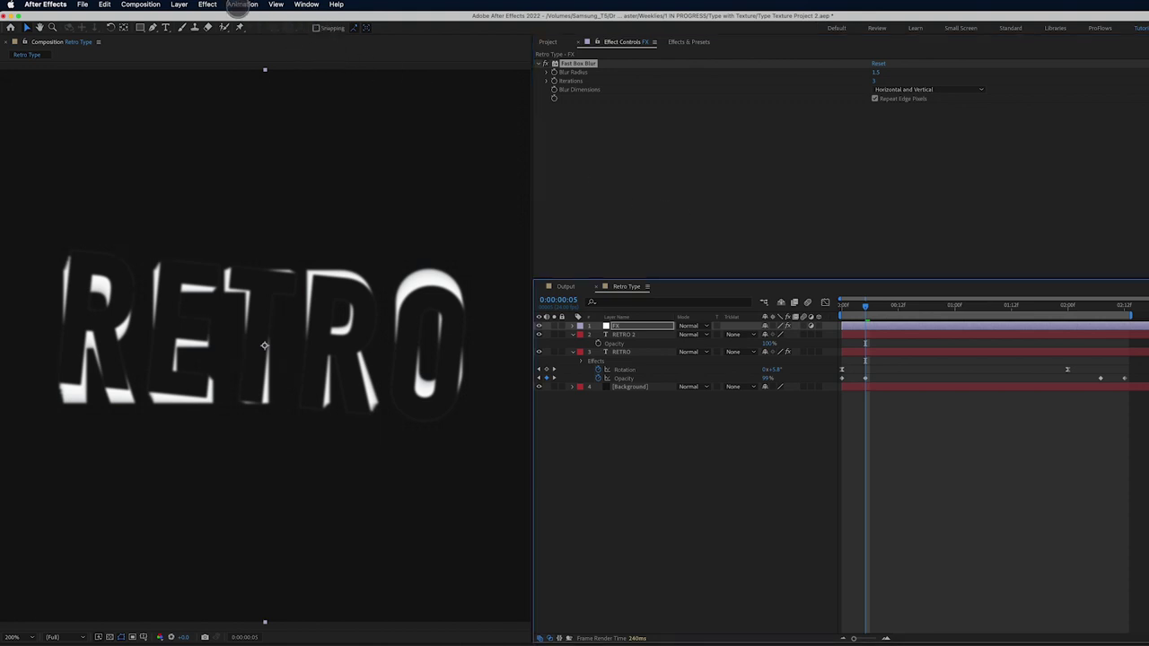
# Add a Noise effect to the FX layer with Amount set to 10%
pyautogui.click(208, 5)
pyautogui.moveTo(251, 261)
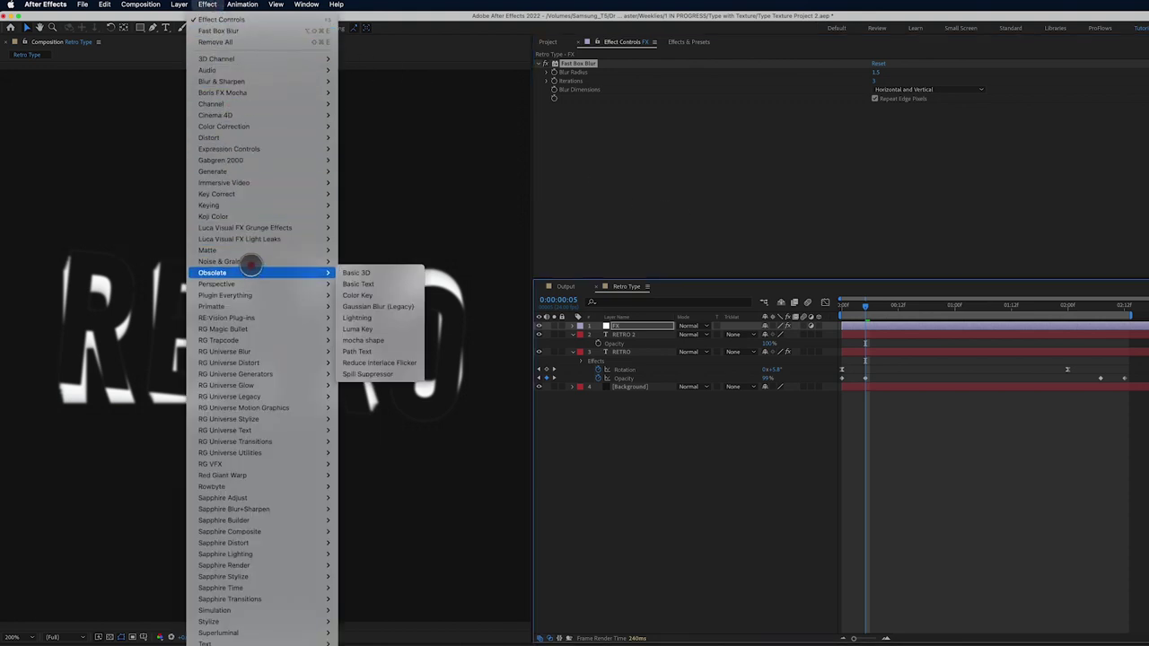
pyautogui.click(368, 329)
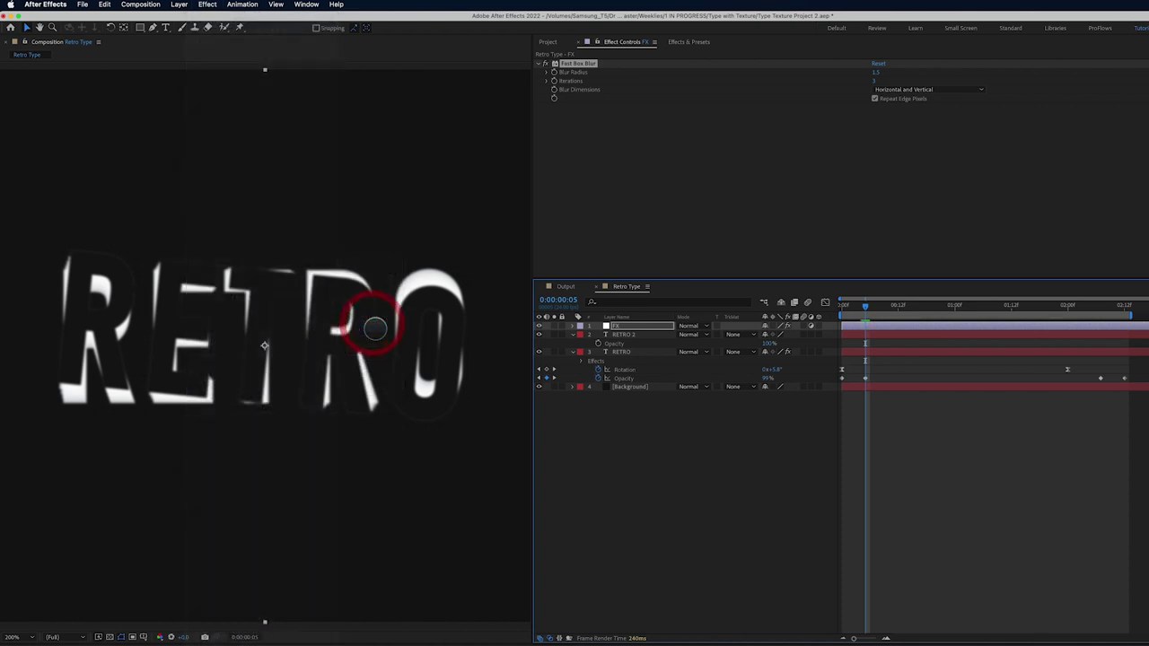
pyautogui.click(876, 115)
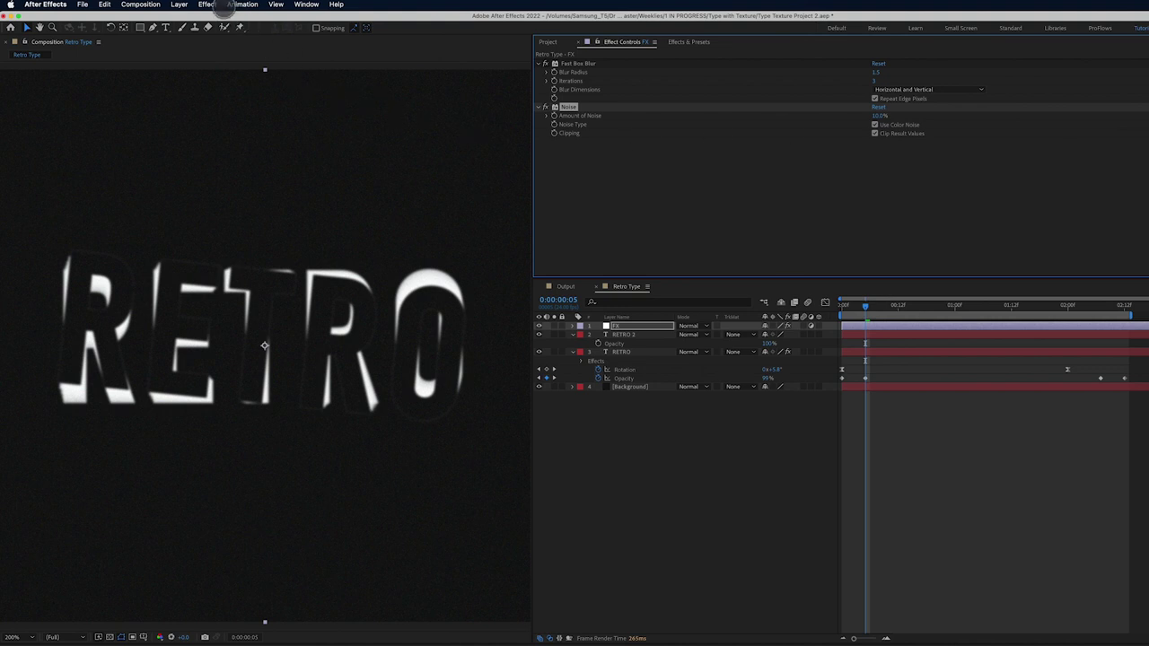
# Add Glow to the FX layer with Glow Radius 100 and Glow Intensity 1.5
pyautogui.click(207, 3)
pyautogui.moveTo(241, 363)
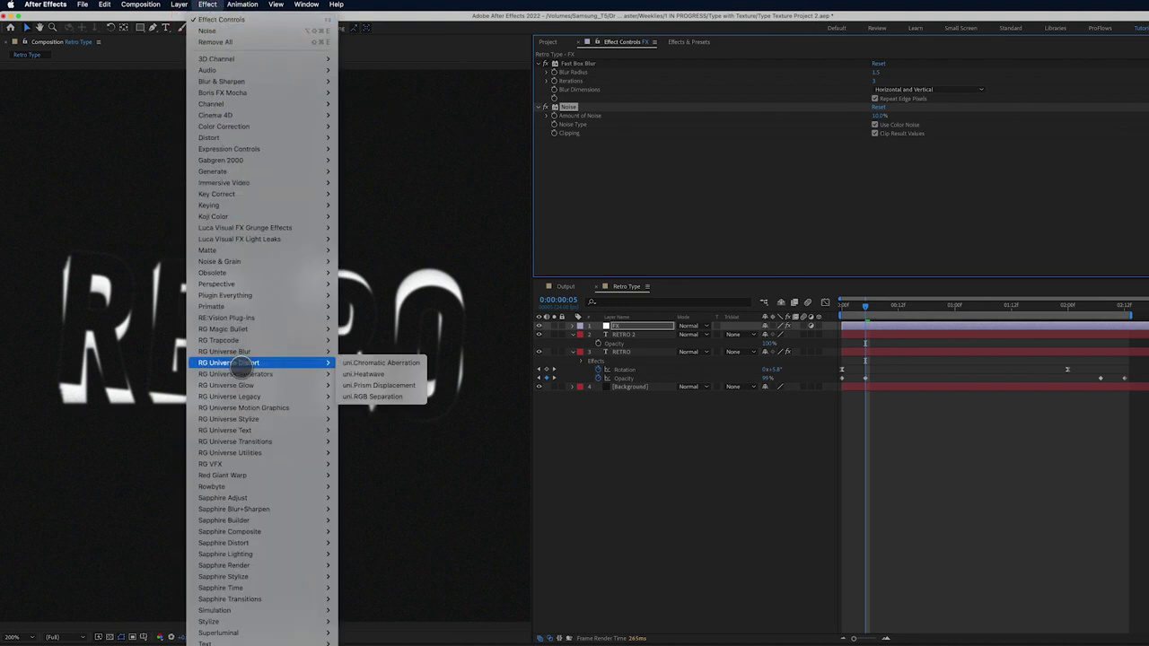
pyautogui.moveTo(229, 622)
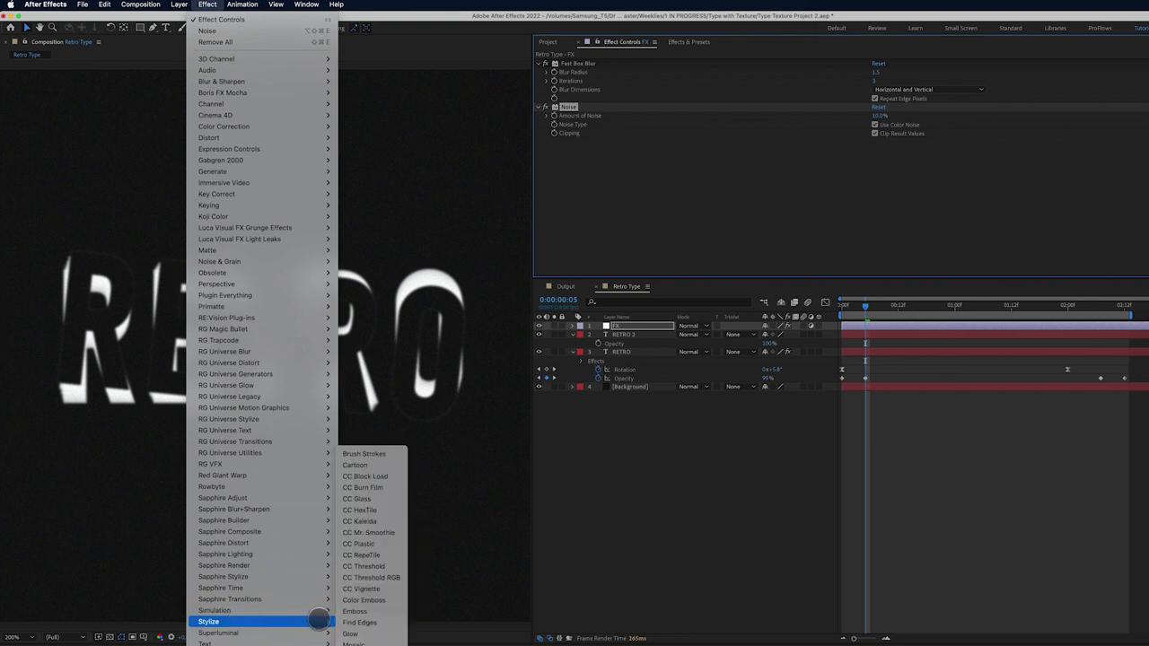
pyautogui.click(352, 634)
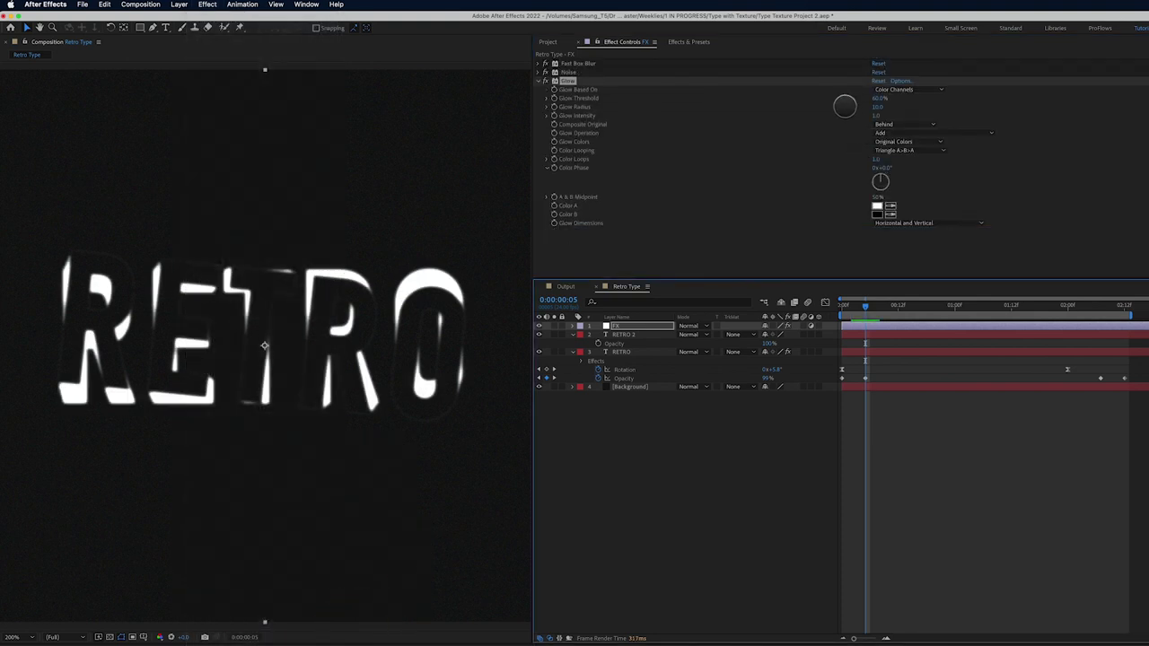
pyautogui.click(880, 104)
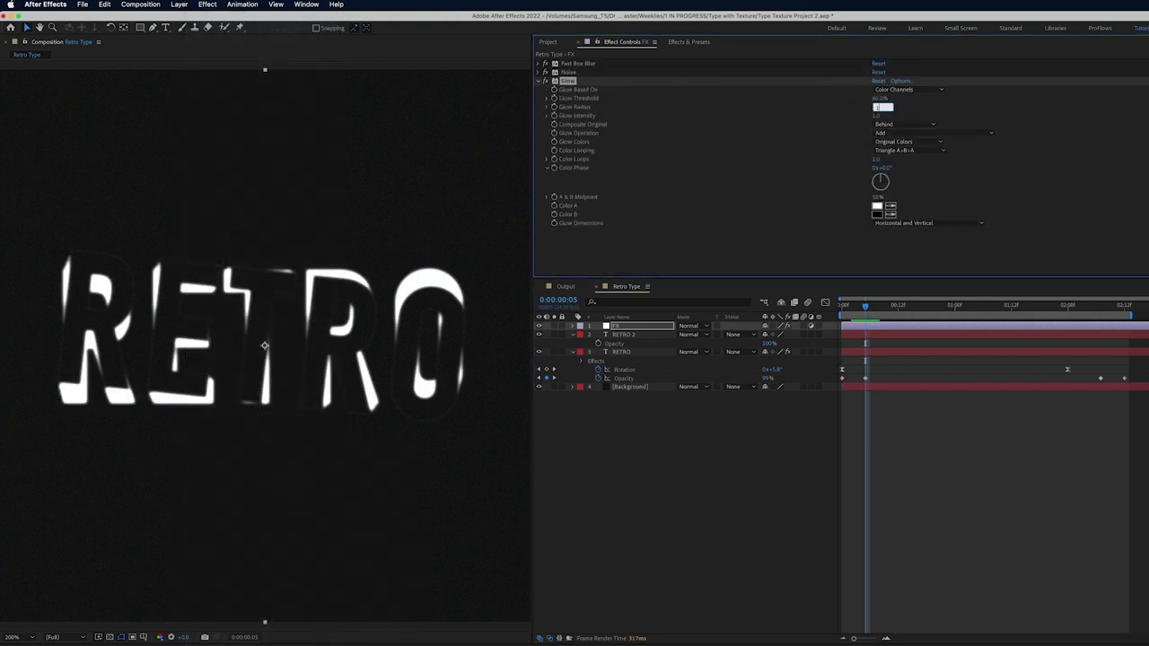
pyautogui.click(877, 115)
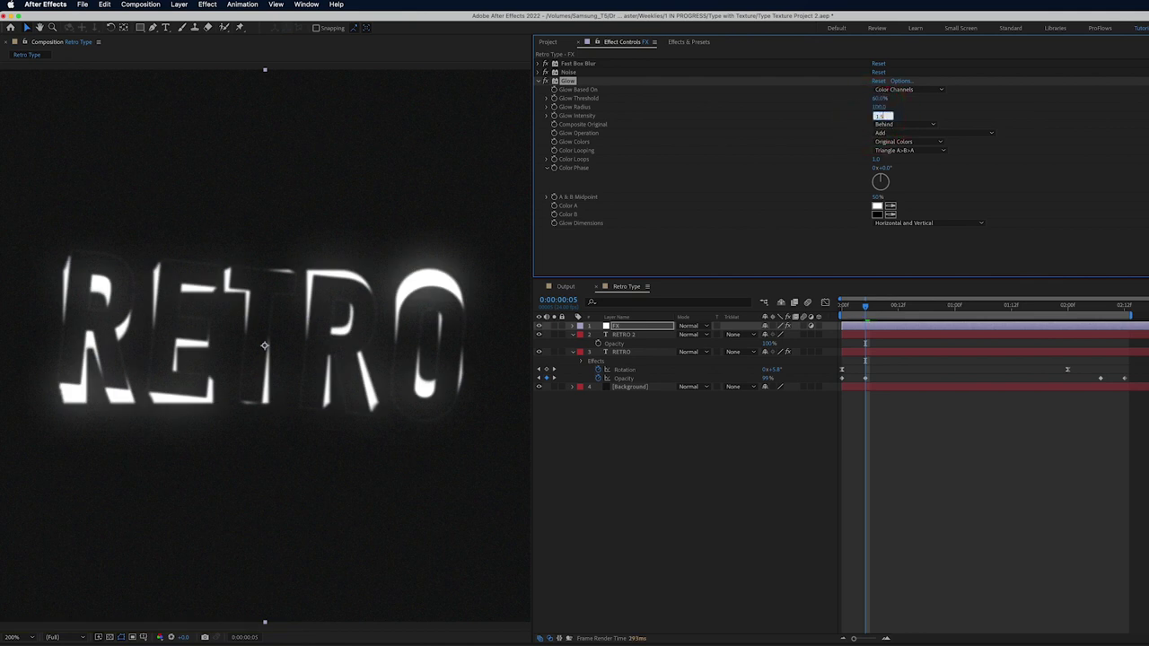
pyautogui.press('Return')
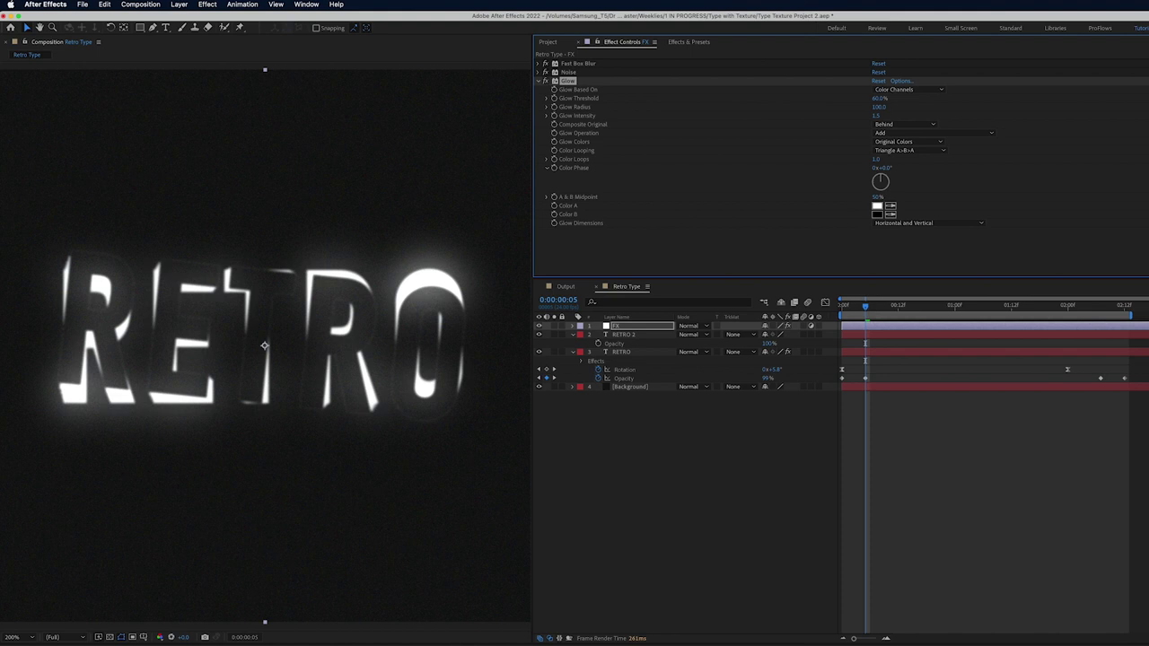
# Apply CC Ball Action to the FX layer with Grid Spacing 1 and Ball Size 50
pyautogui.click(207, 4)
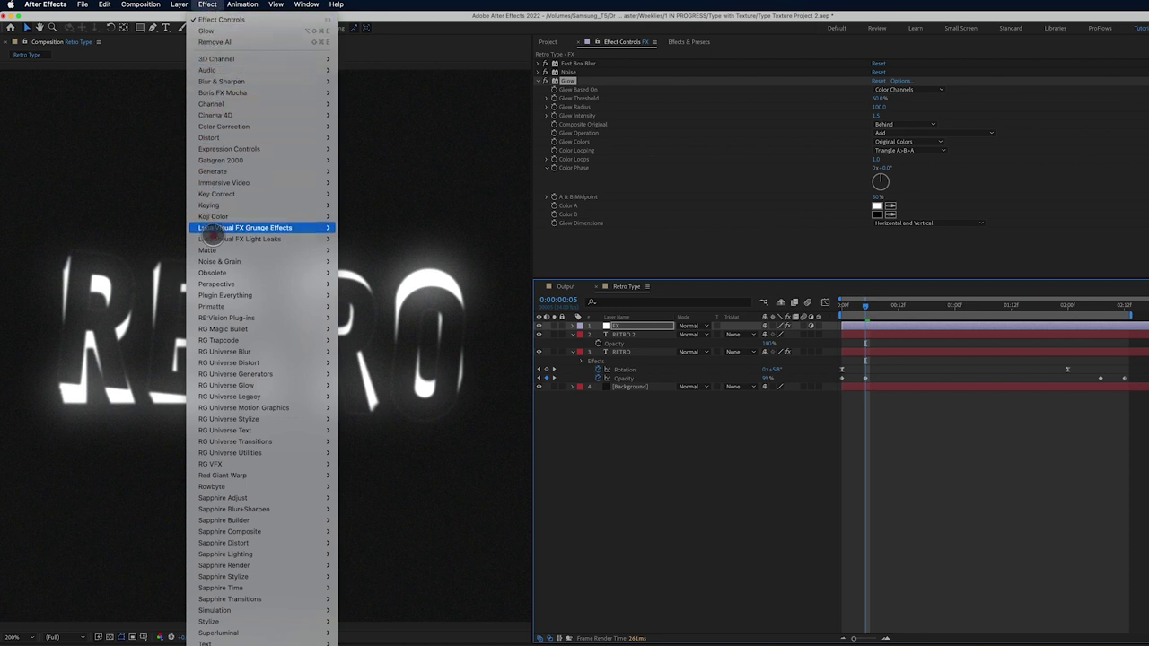
pyautogui.moveTo(228, 611)
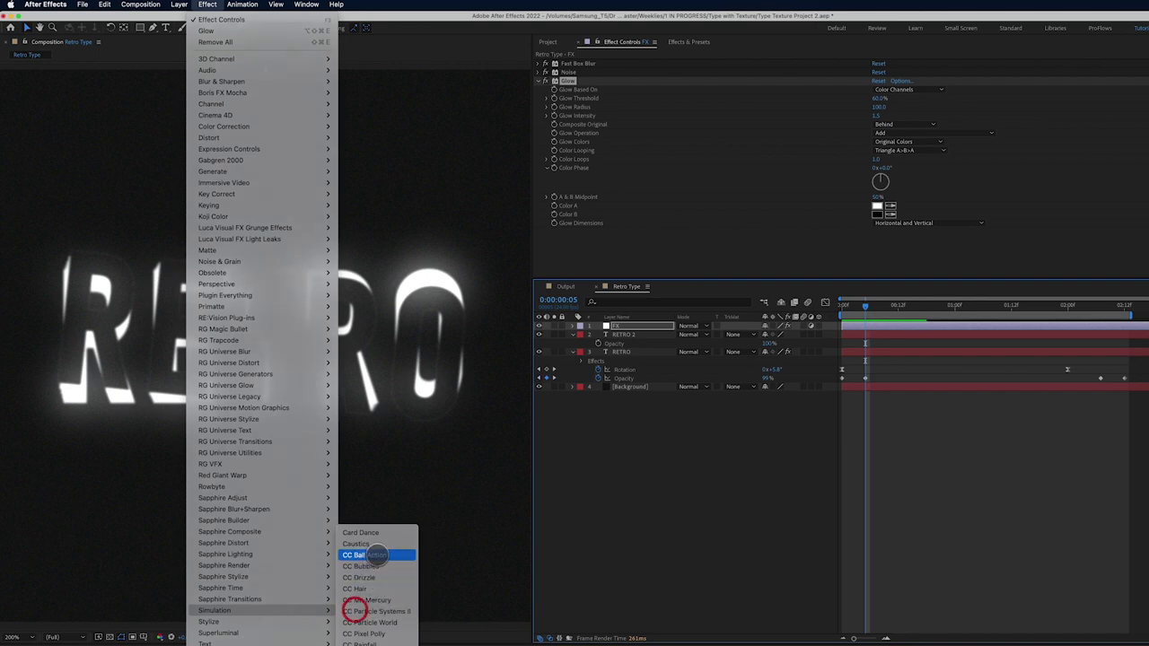
pyautogui.click(373, 555)
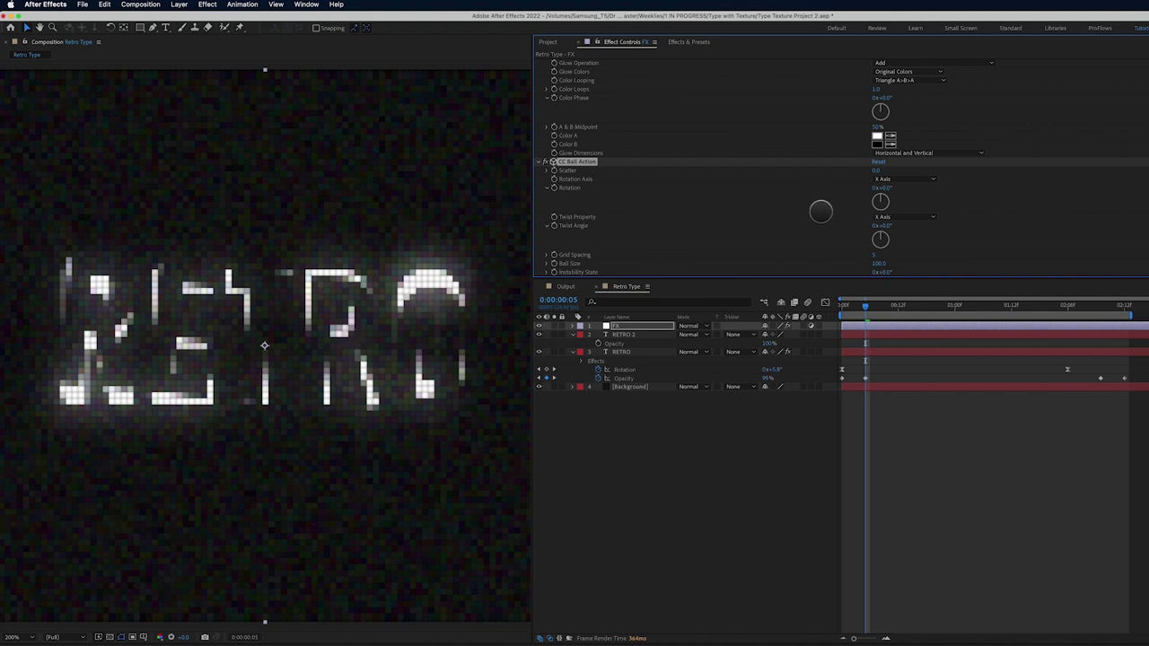
pyautogui.click(881, 255)
pyautogui.moveTo(881, 255); pyautogui.dragTo(862, 255)
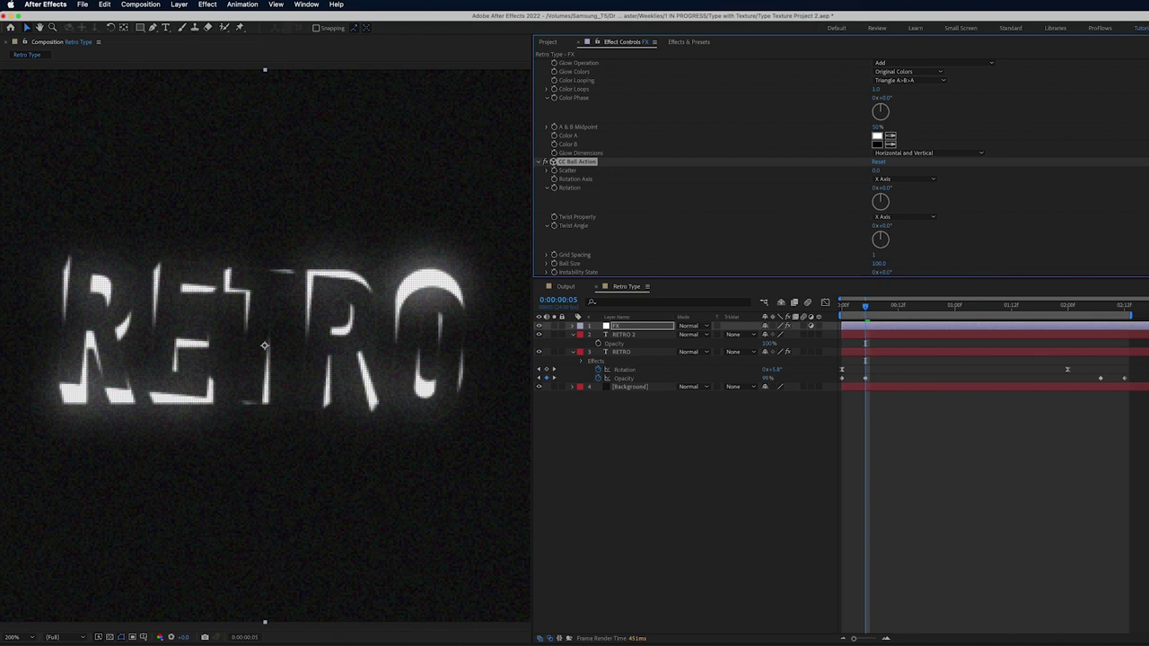
pyautogui.click(880, 262)
pyautogui.moveTo(880, 262); pyautogui.dragTo(869, 263)
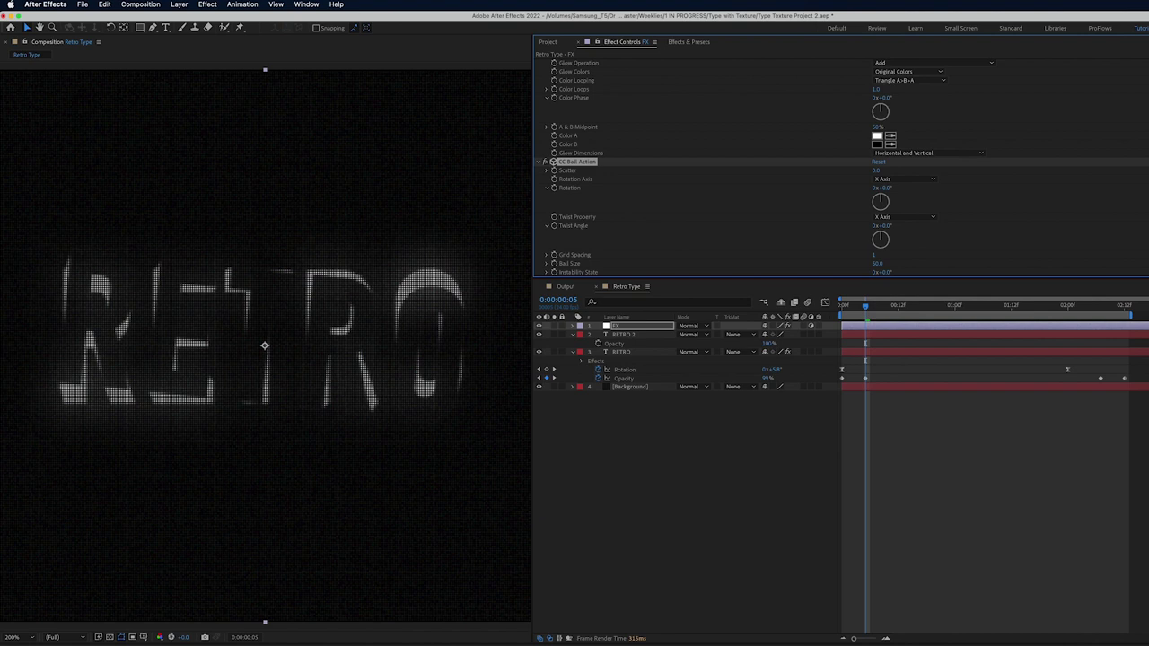
pyautogui.scroll(3, 639, 144)
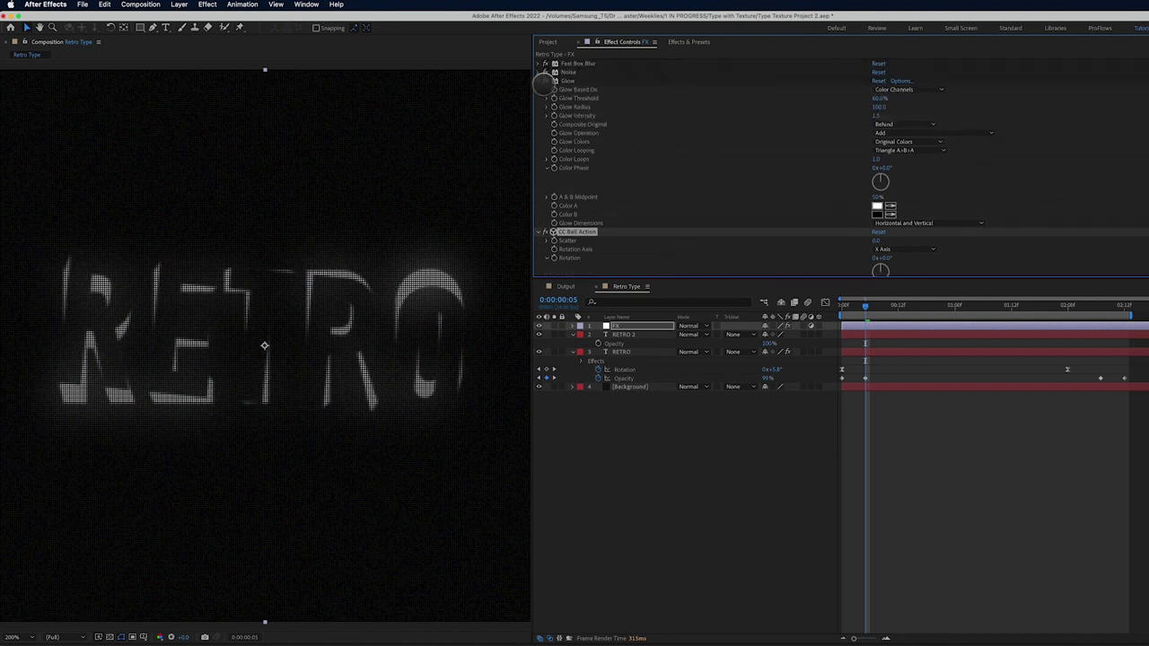
# Apply Fractal Noise with contrast 400, brightness -200 and uniform Transform scale 75
pyautogui.click(545, 81)
pyautogui.click(545, 90)
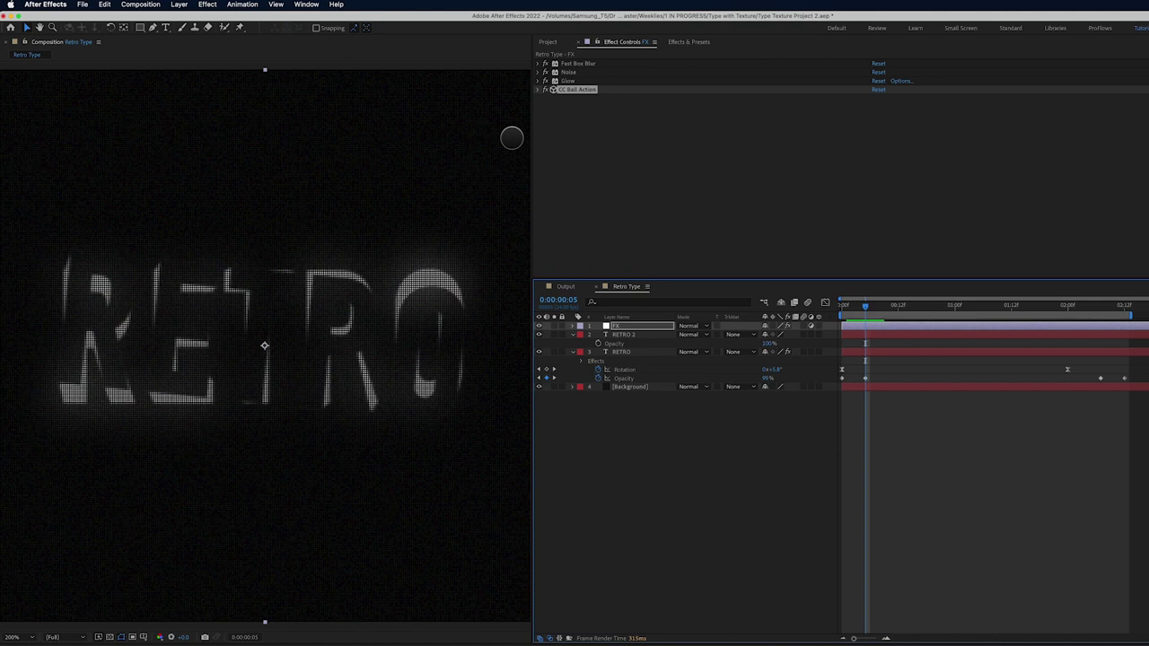
pyautogui.click(208, 4)
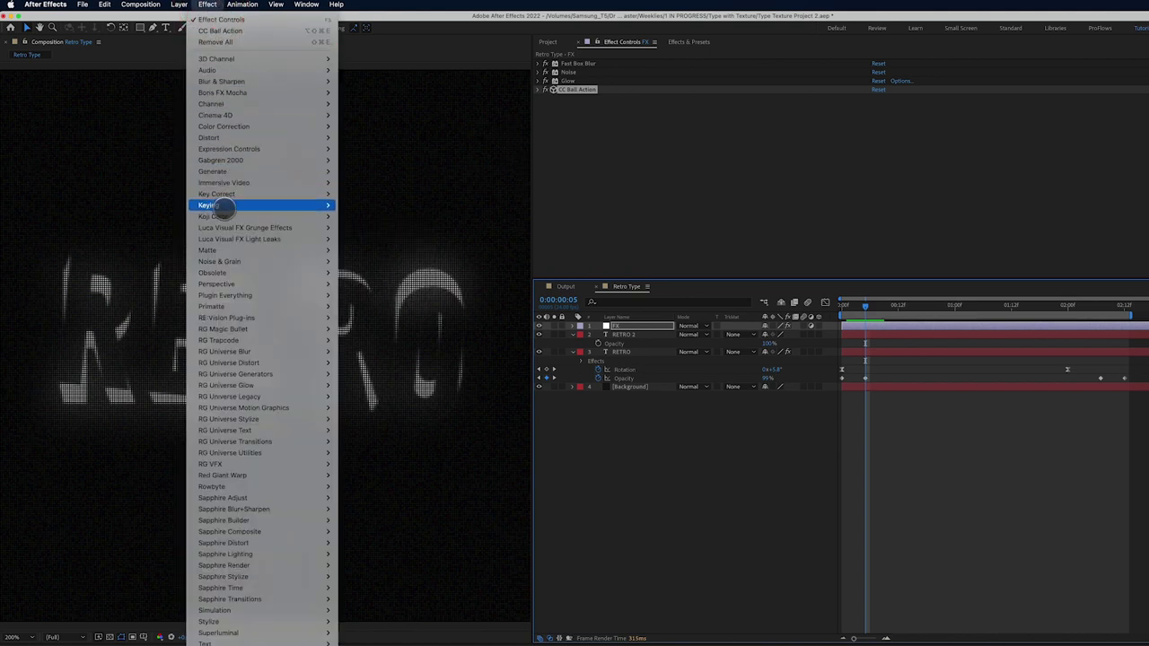
pyautogui.moveTo(308, 261)
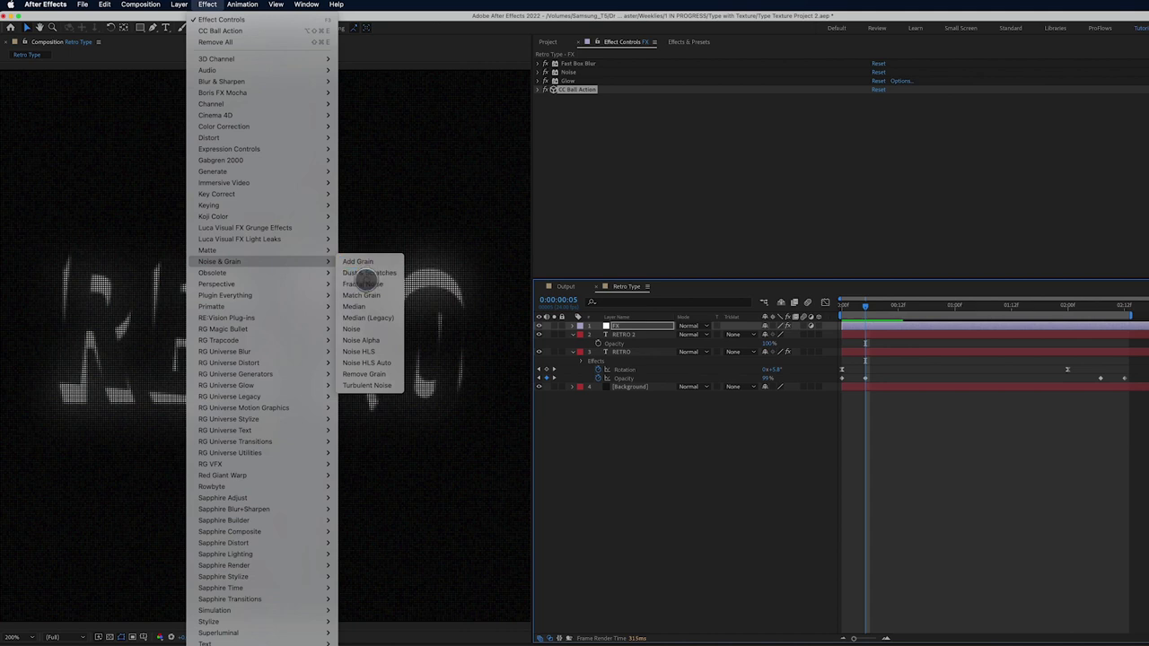
pyautogui.click(368, 283)
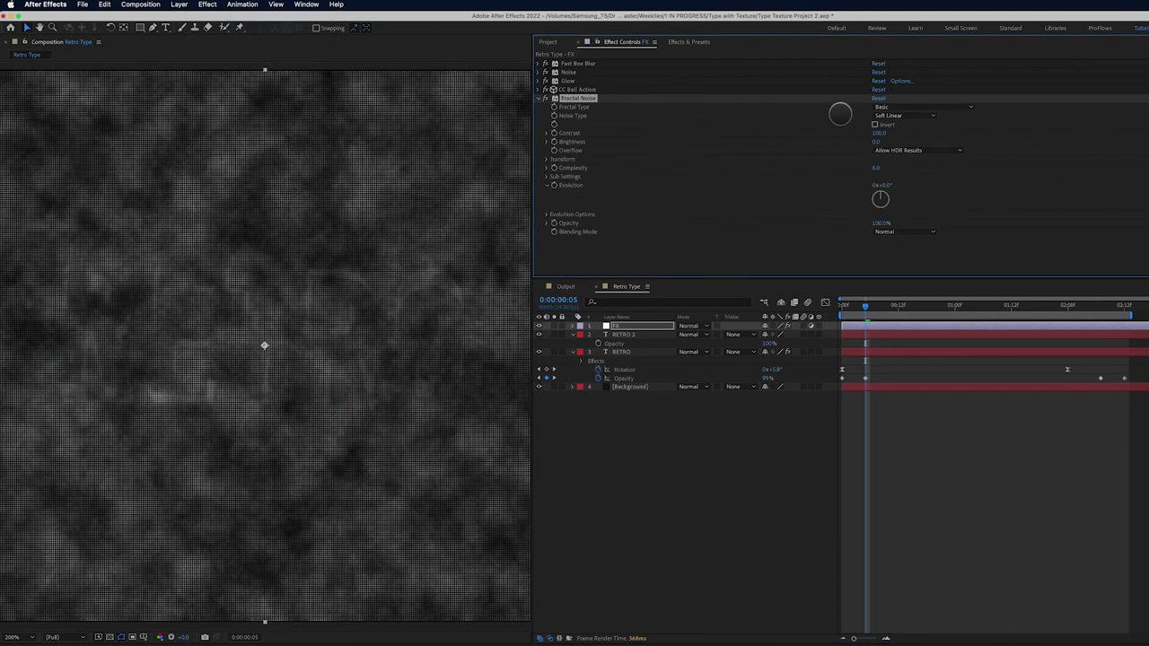
pyautogui.click(882, 133)
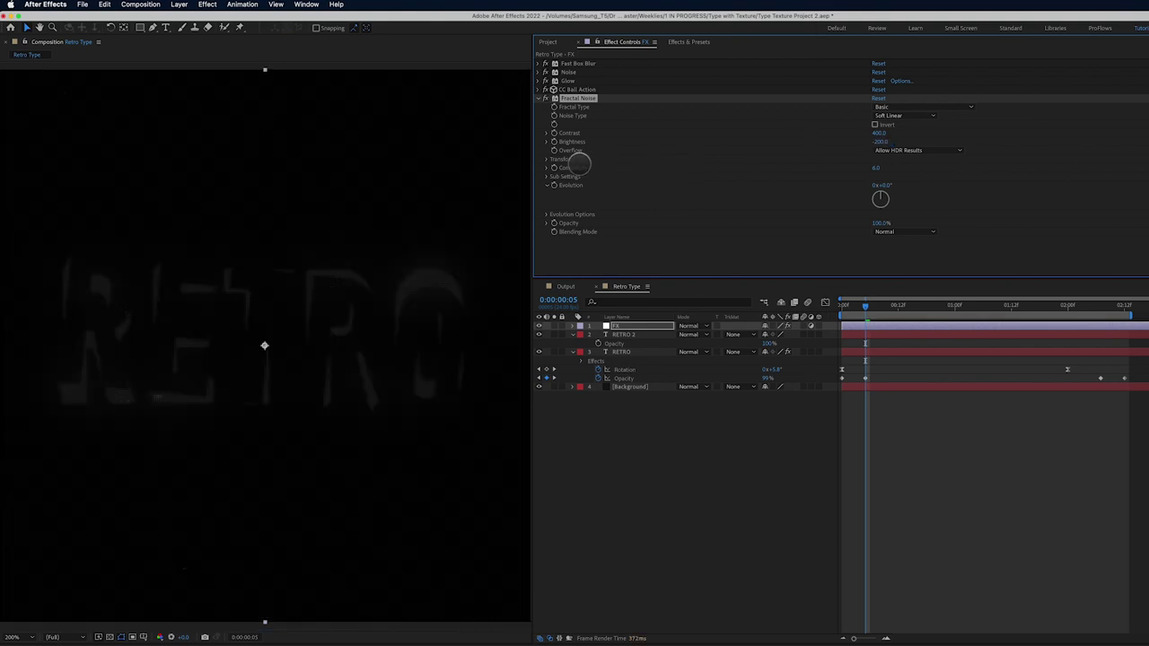
pyautogui.click(546, 159)
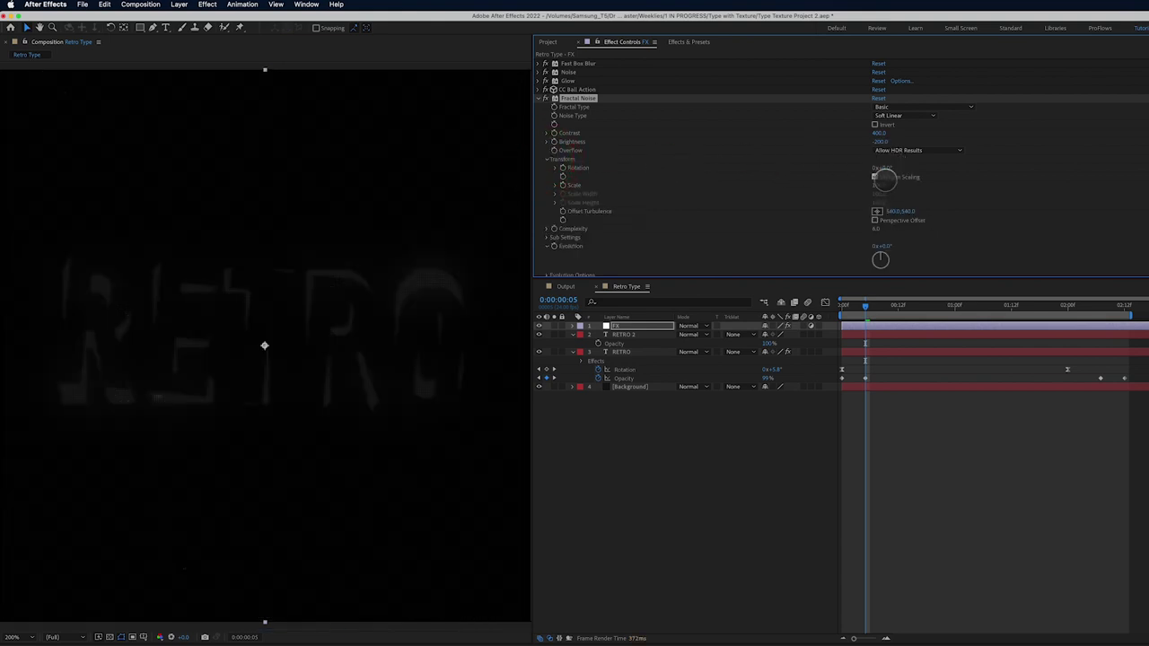
pyautogui.click(877, 179)
pyautogui.write('75')
pyautogui.click(554, 185)
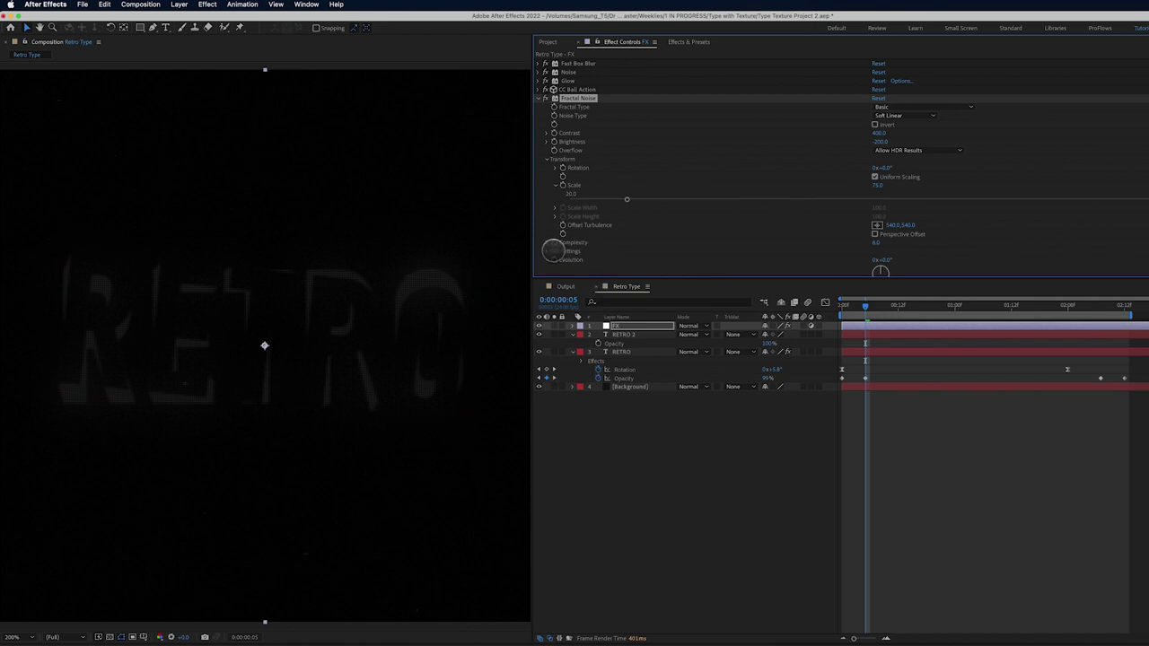
pyautogui.scroll(-2, 548, 260)
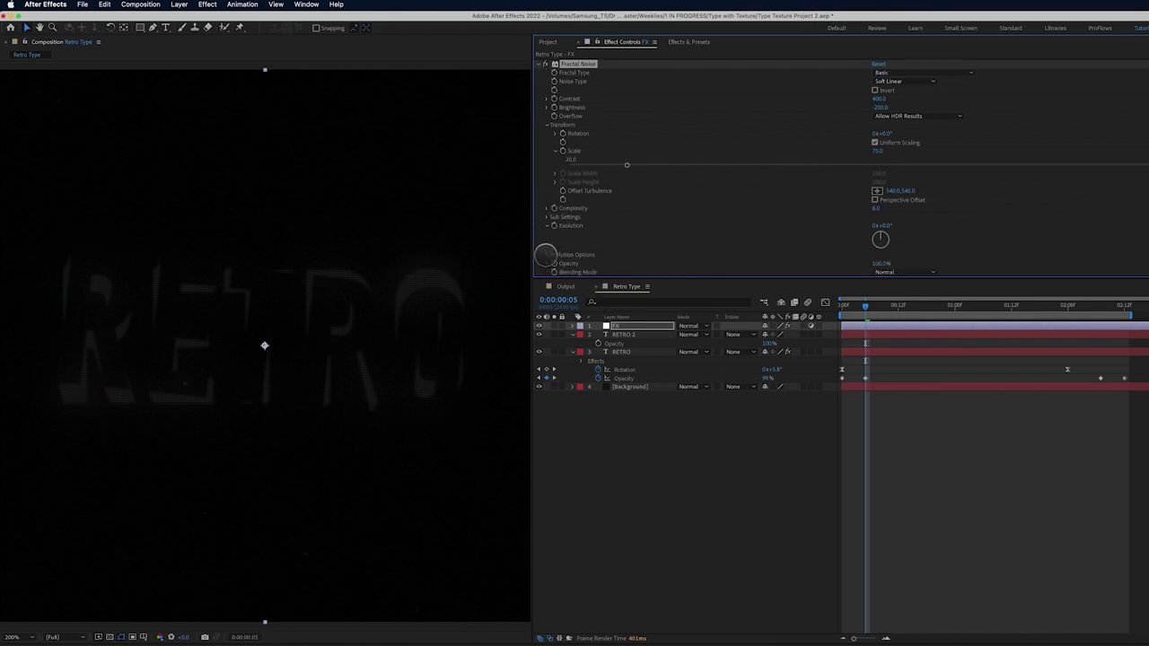
# Drive the Fractal Noise Random Seed with the expression random(10000)
pyautogui.click(547, 255)
pyautogui.scroll(-1, 564, 255)
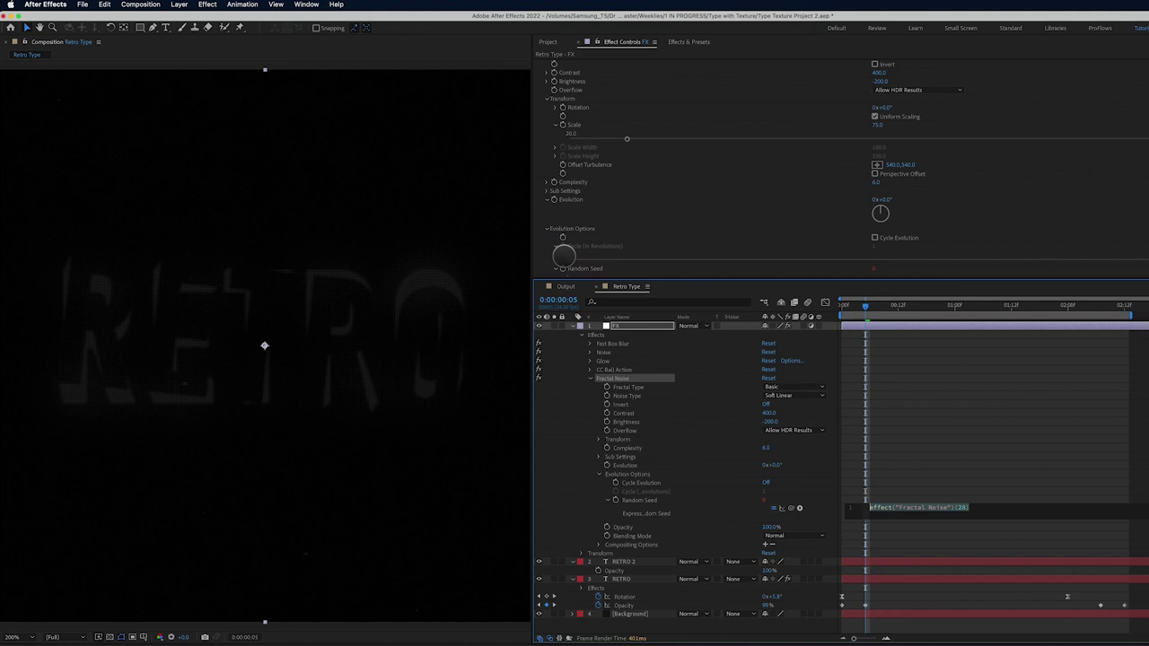
pyautogui.write('random()')
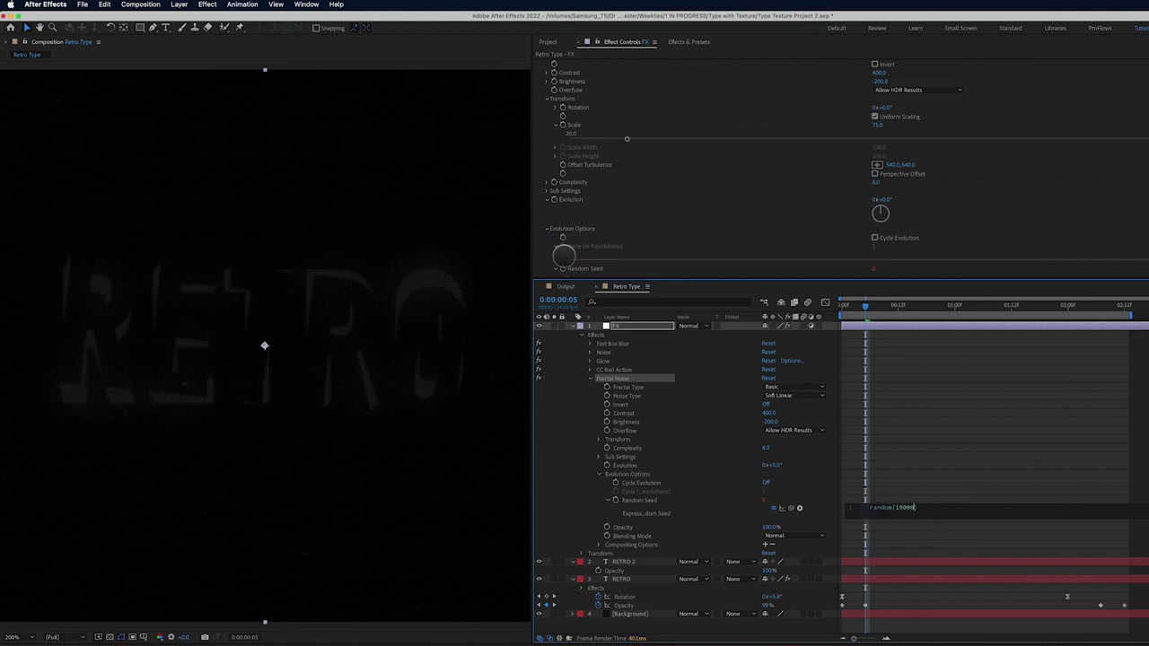
pyautogui.write('10000')
pyautogui.press('KP_Enter')
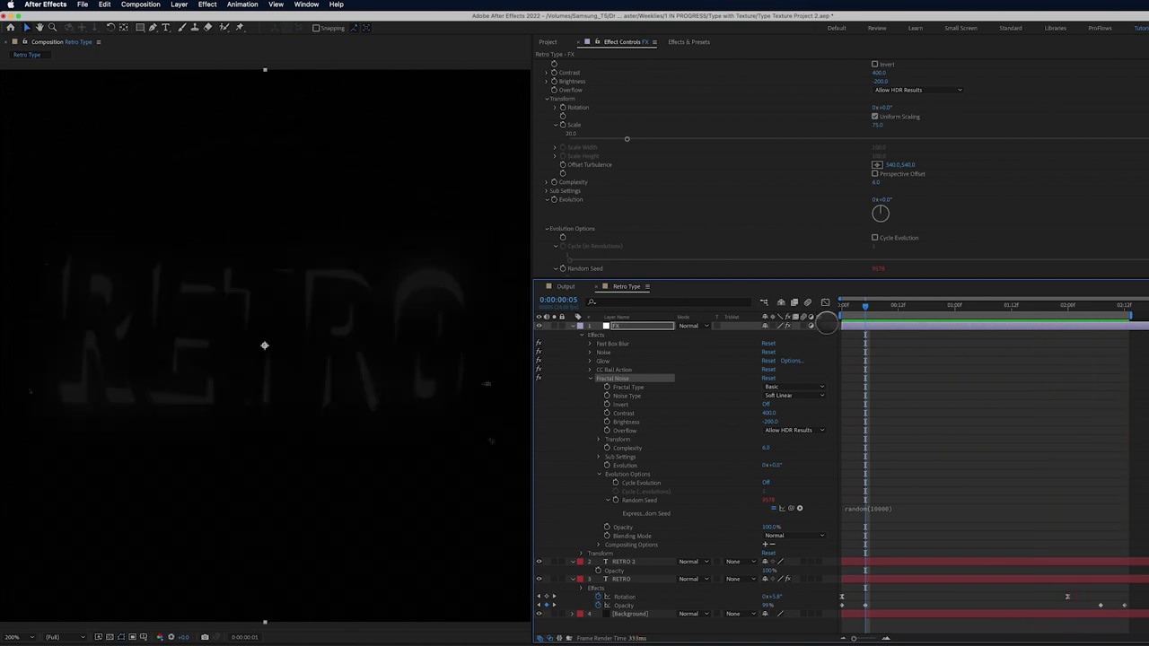
pyautogui.scroll(3, 667, 206)
# Add Exposure at 5.00, then view frame 0:00:01:07 with CC Ball Action switched off
pyautogui.click(541, 98)
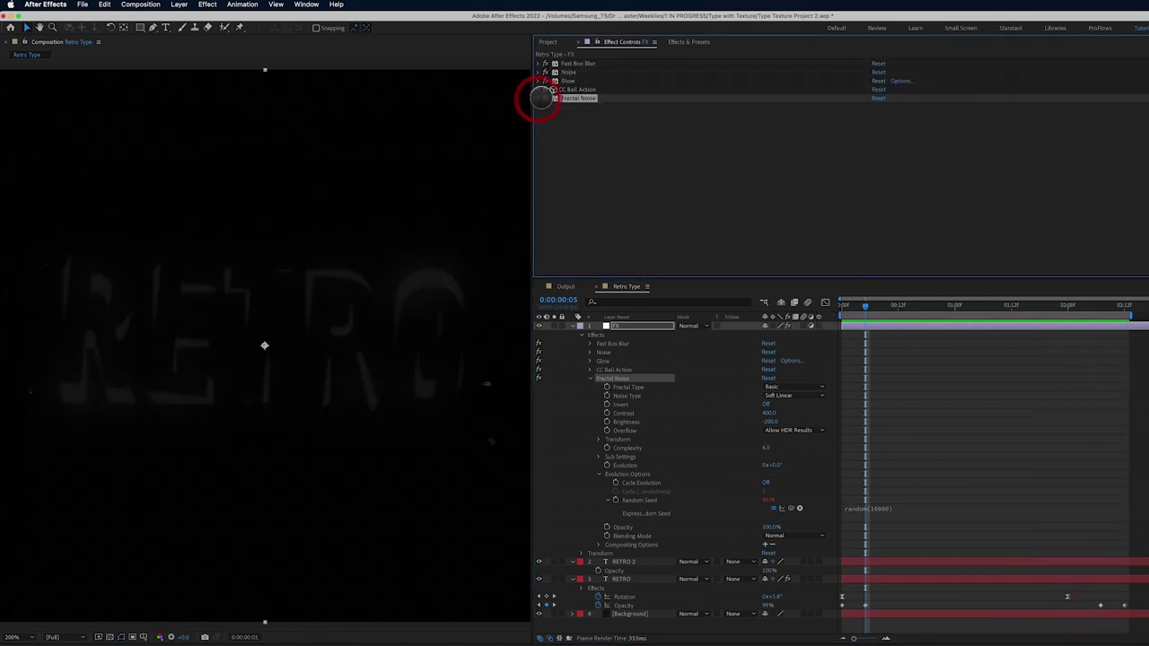
pyautogui.click(576, 90)
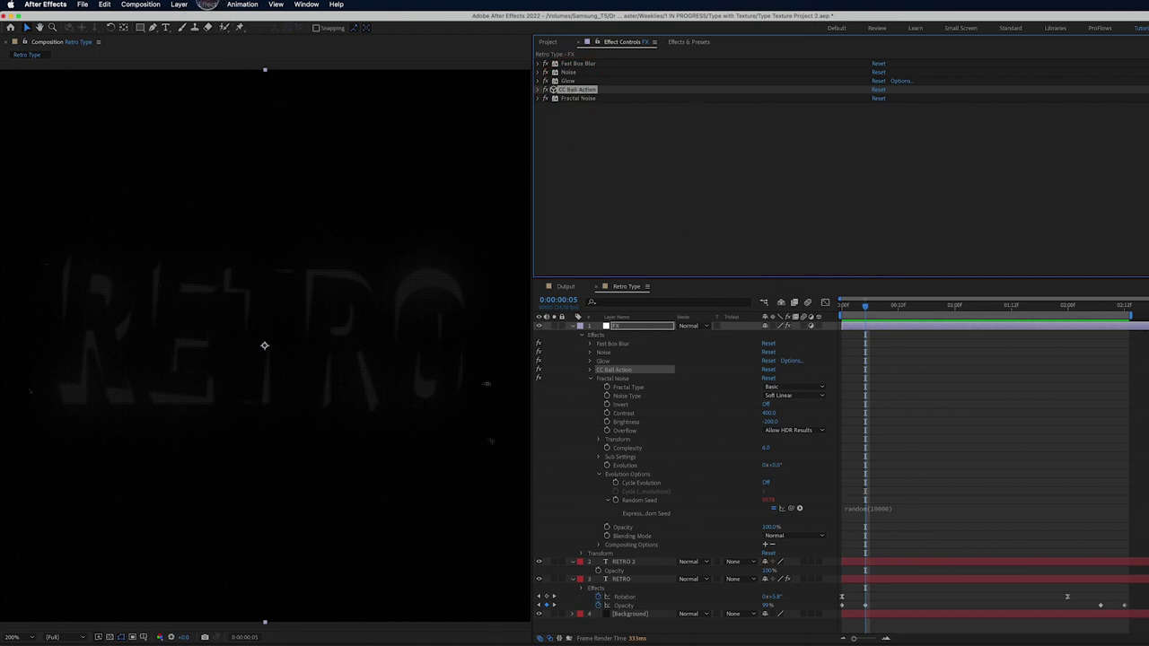
pyautogui.click(208, 4)
pyautogui.moveTo(229, 126)
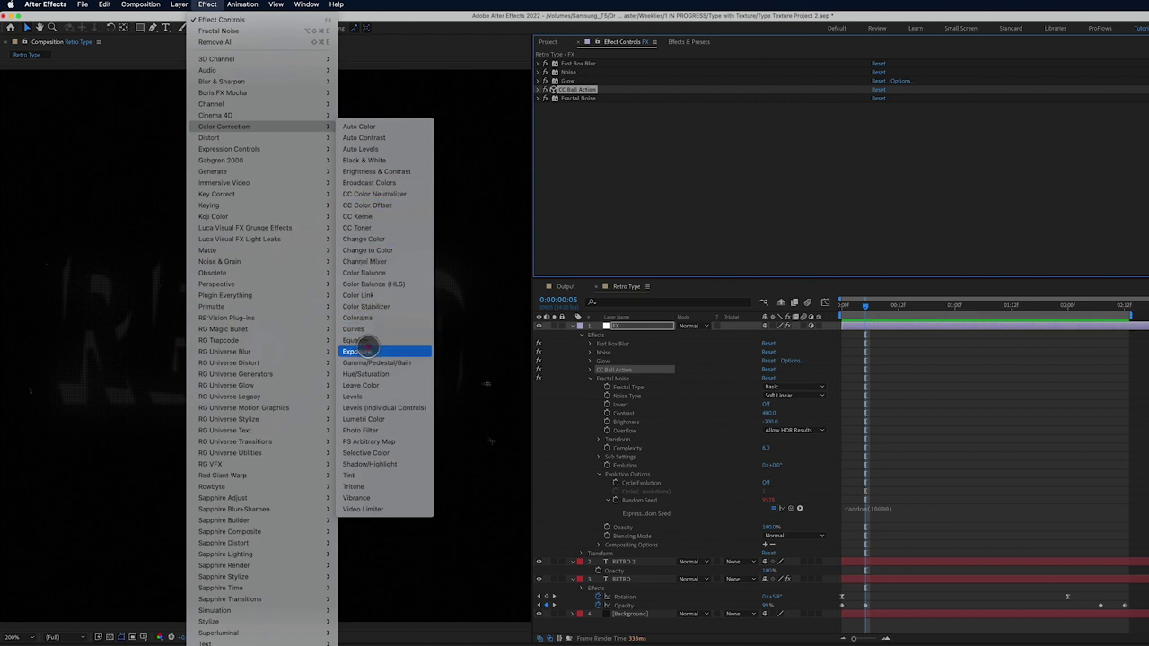
pyautogui.click(458, 293)
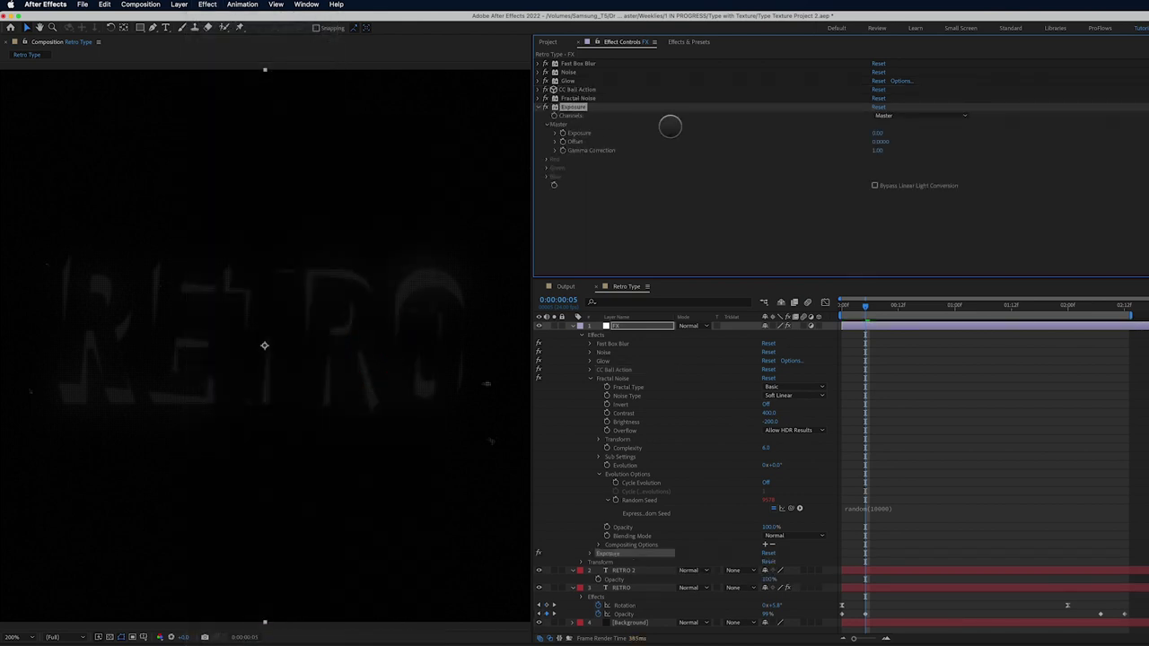
pyautogui.click(878, 133)
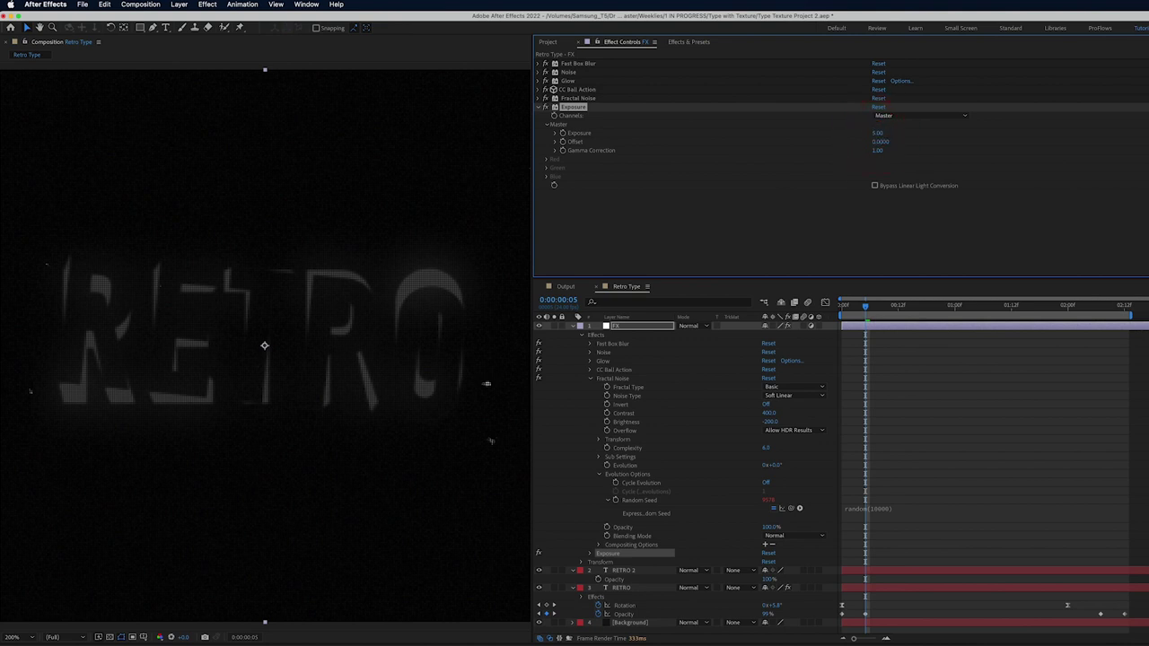
pyautogui.click(987, 304)
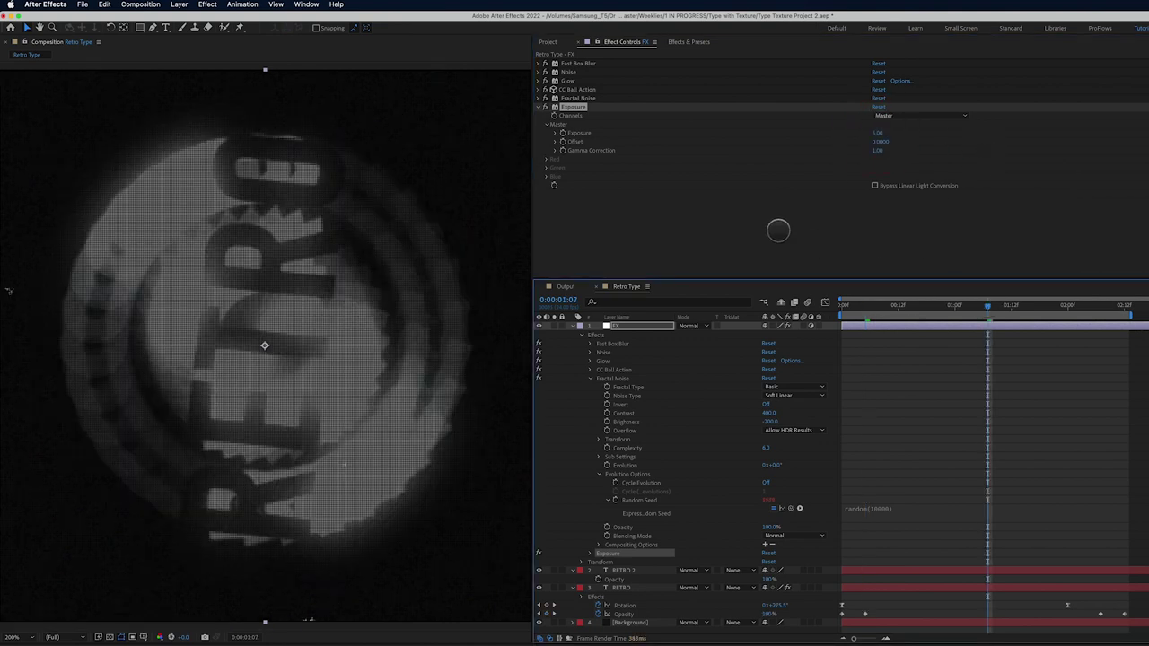
pyautogui.click(554, 89)
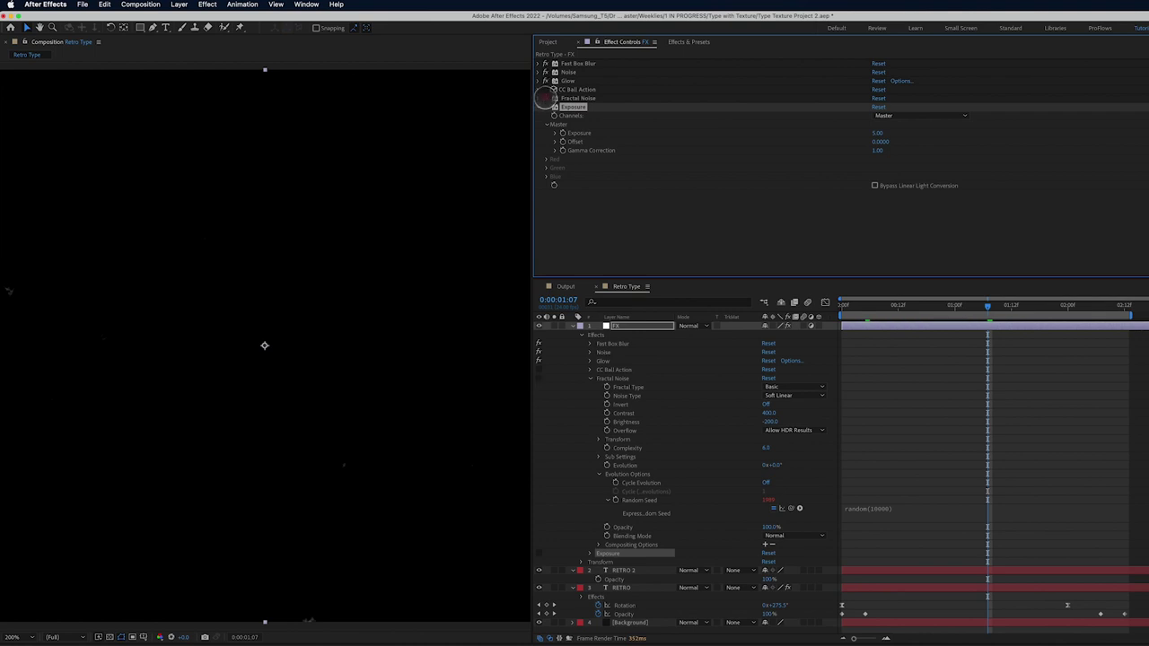
# Re-enable Fractal Noise and set its Blending Mode to Screen
pyautogui.click(549, 98)
pyautogui.click(546, 98)
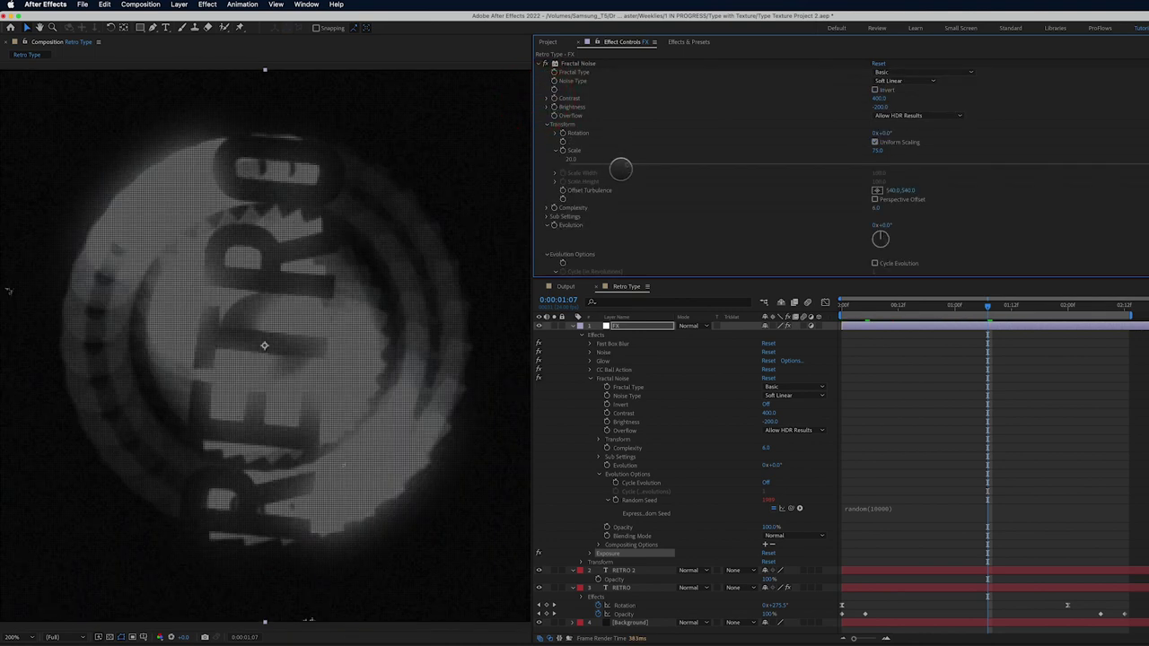
pyautogui.scroll(-5, 655, 231)
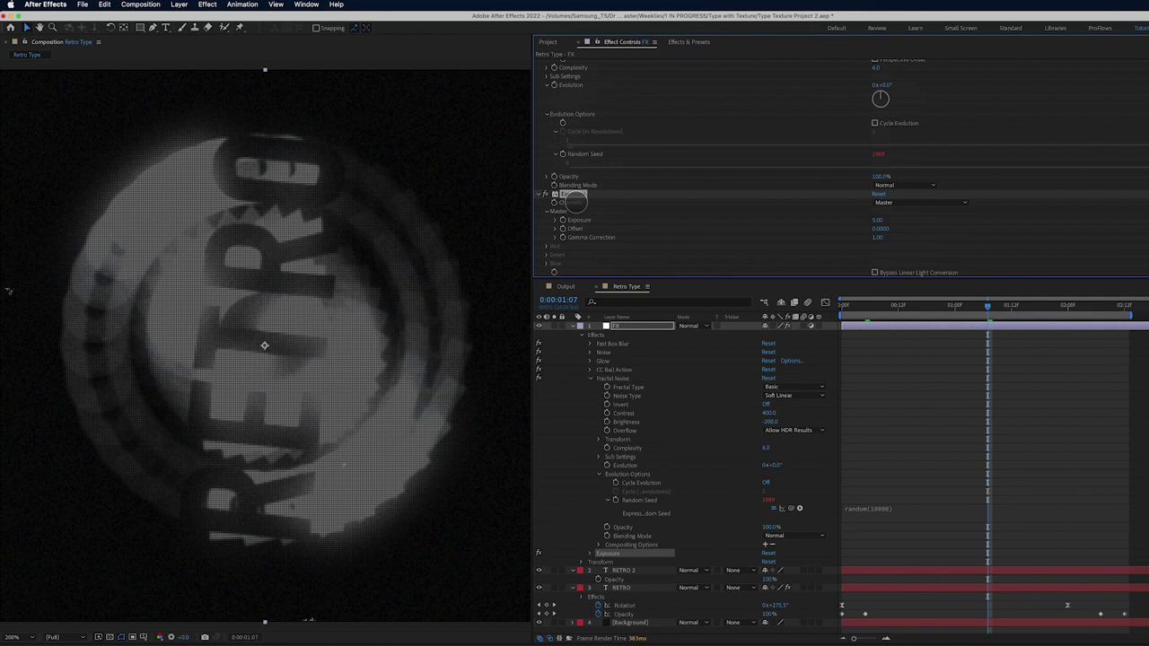
pyautogui.click(884, 183)
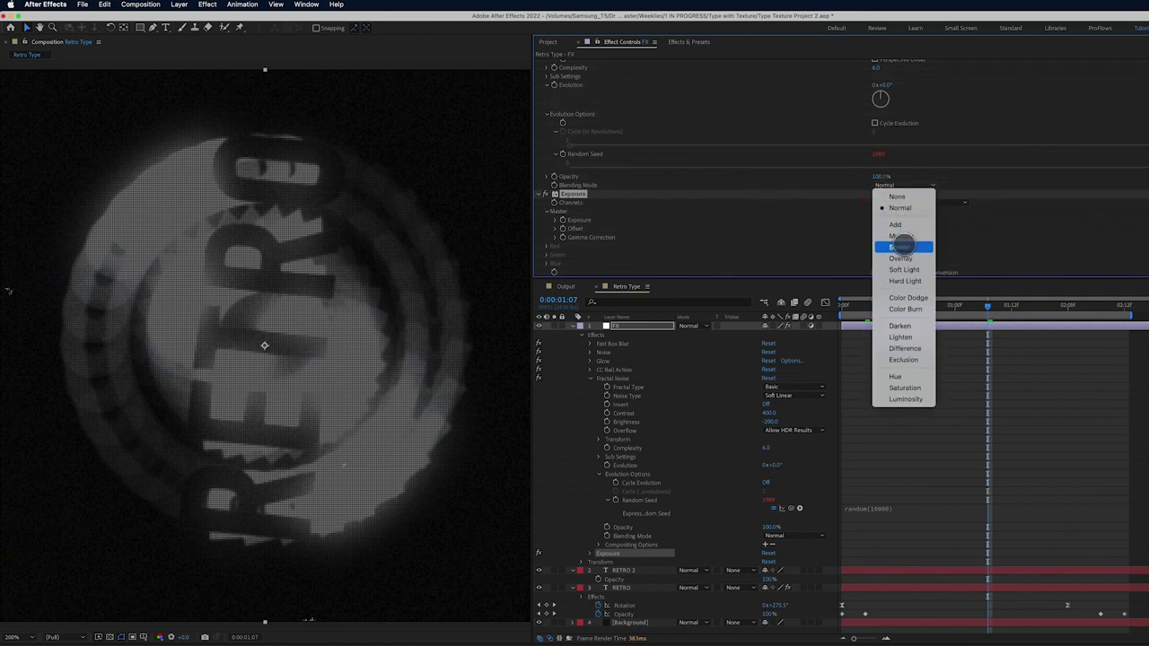
pyautogui.click(902, 244)
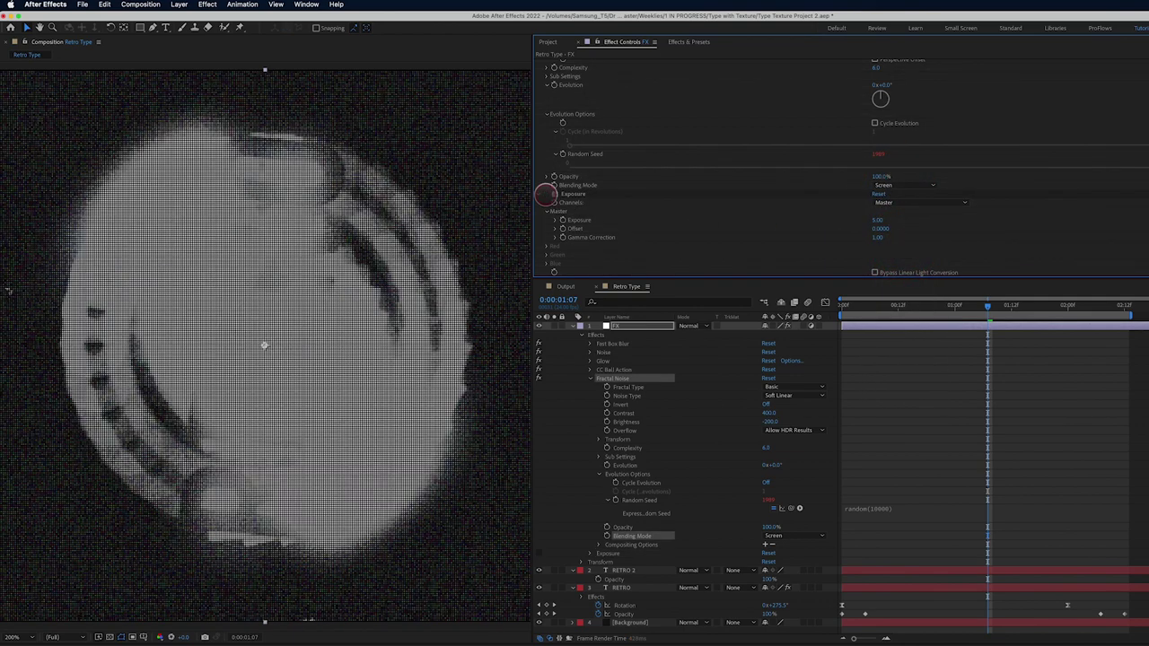
# Compare with Exposure toggled off, set Exposure to 1.00 and play the preview
pyautogui.click(548, 194)
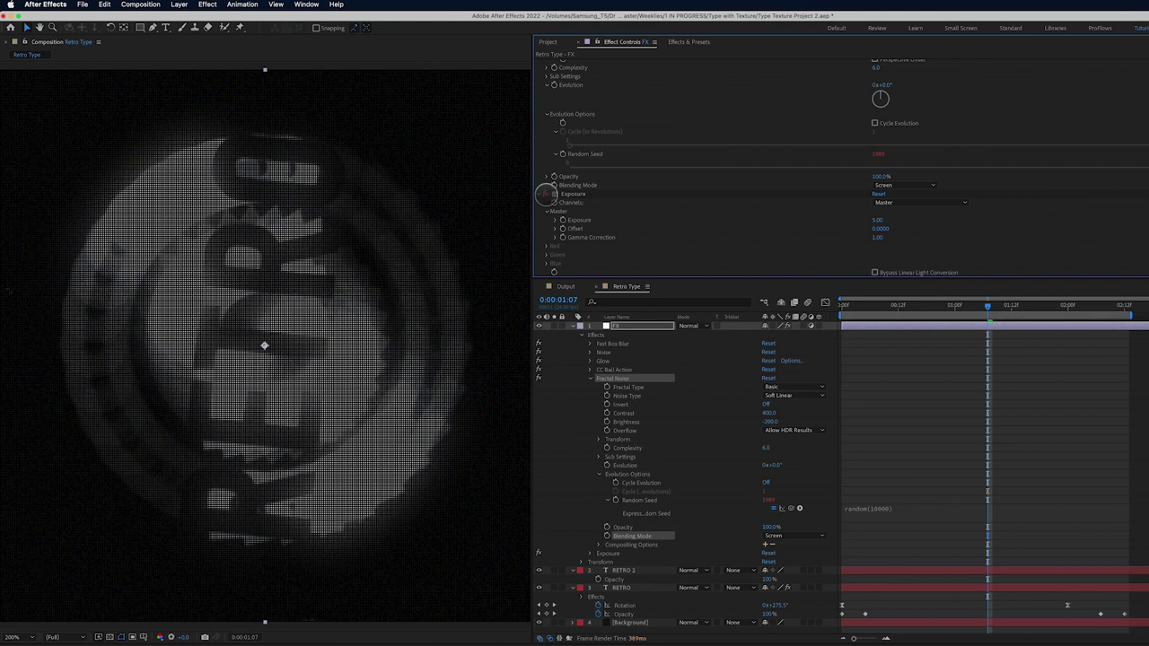
pyautogui.click(547, 194)
pyautogui.click(882, 220)
pyautogui.write('1')
pyautogui.press('Return')
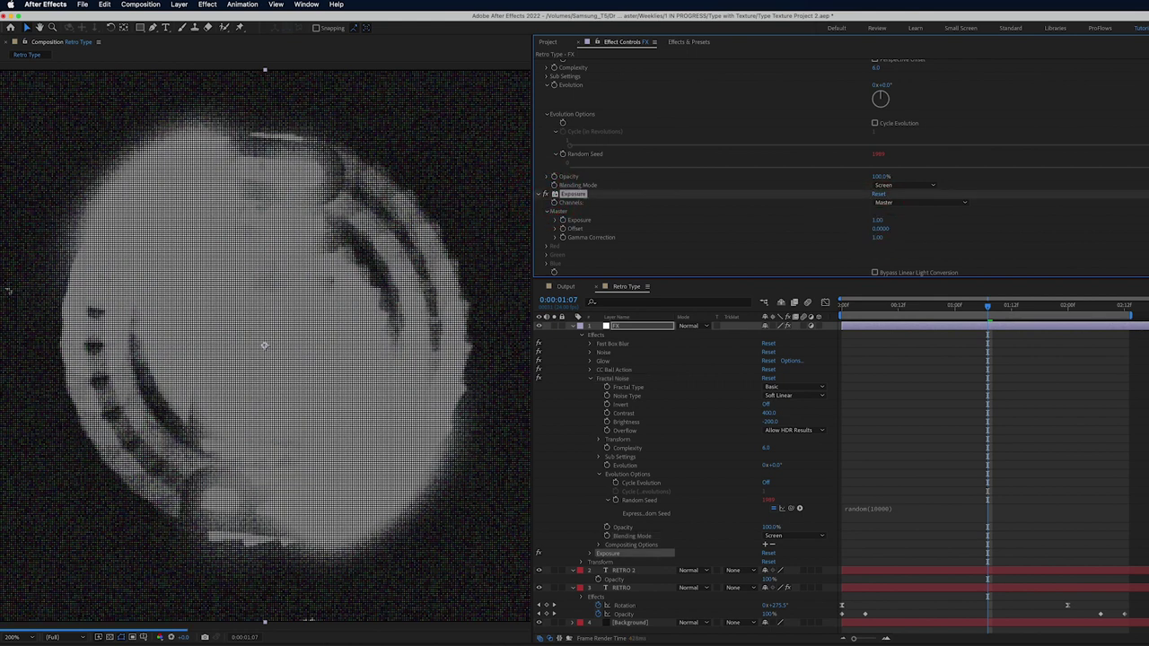
pyautogui.click(879, 222)
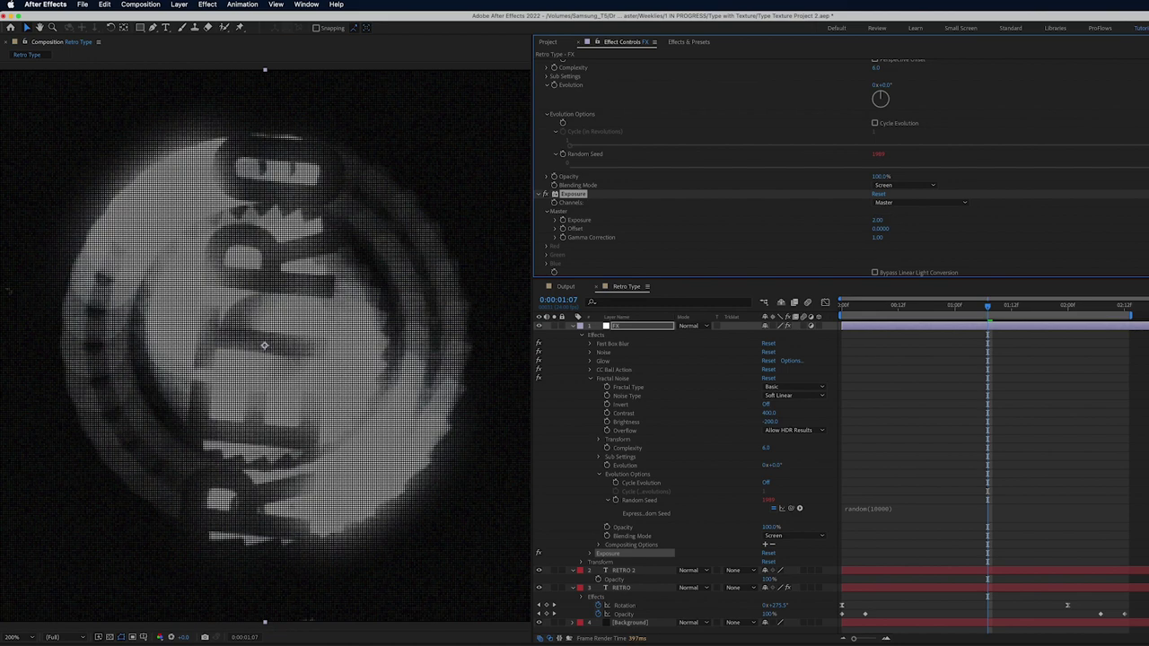
pyautogui.press('space')
# Collapse the Fractal Noise settings and re-confirm Exposure at 1.00
pyautogui.scroll(5, 662, 231)
pyautogui.click(544, 97)
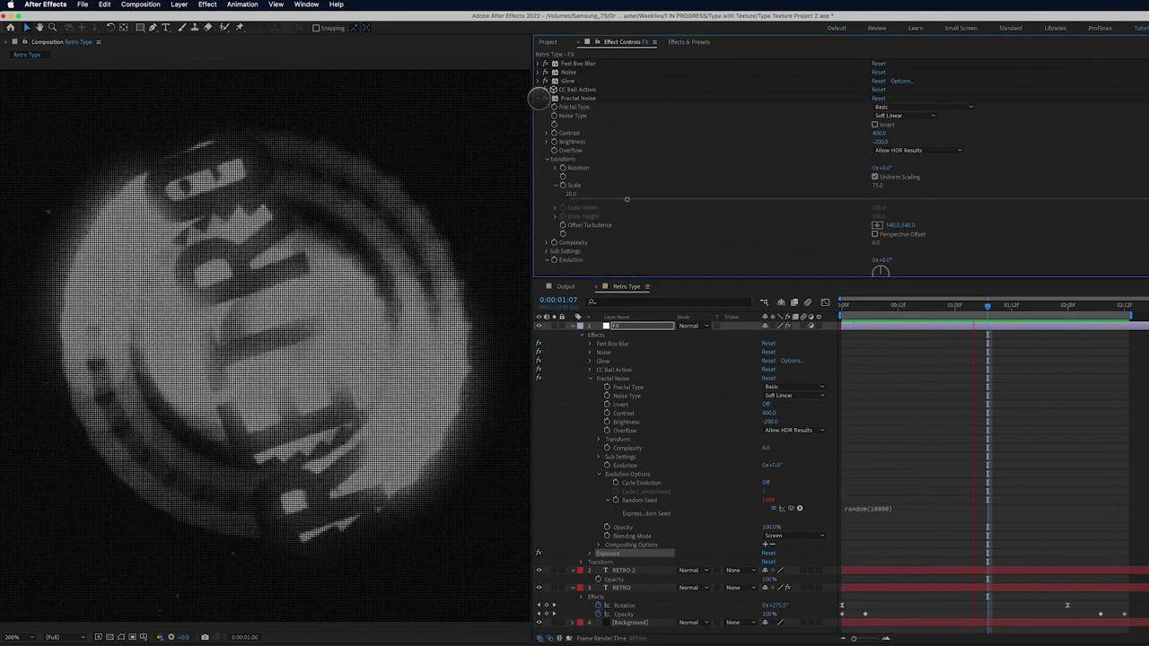
pyautogui.click(878, 133)
pyautogui.write('1')
pyautogui.press('Return')
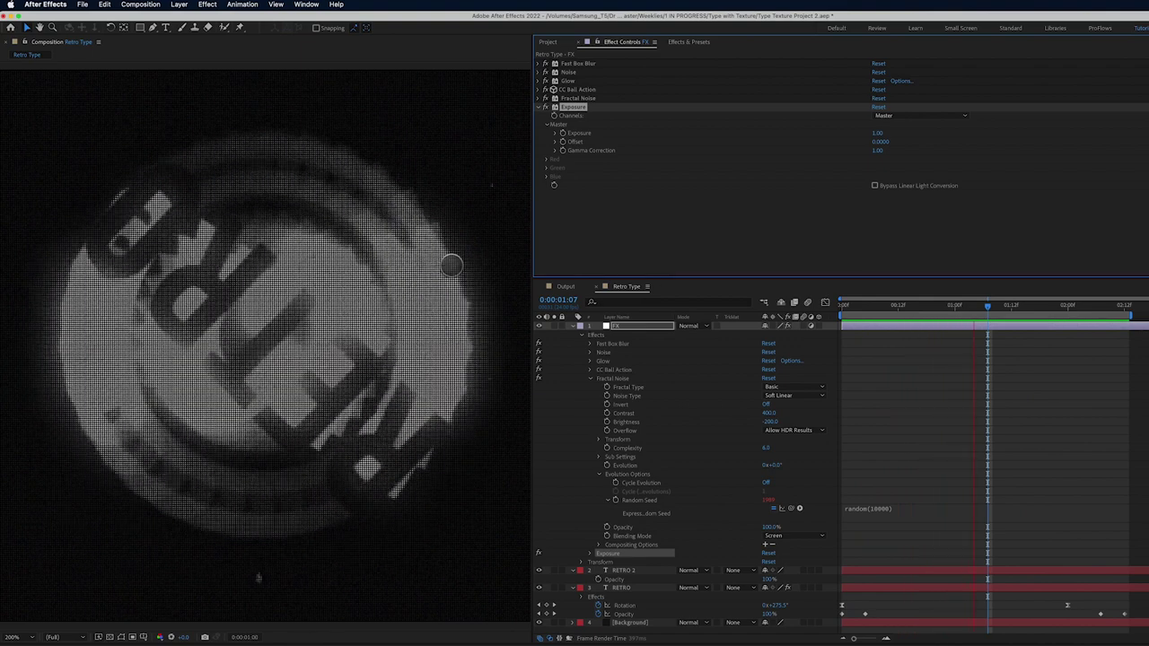
# Turn off the FX layer's visibility to compare the plain RETRO text
pyautogui.click(538, 325)
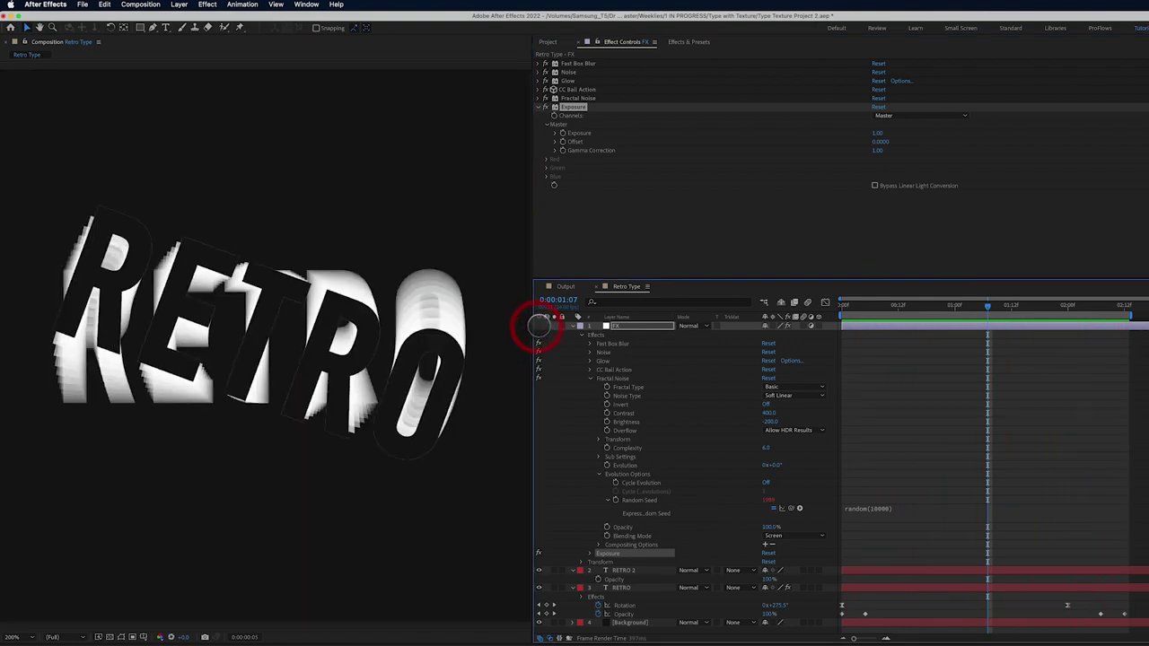